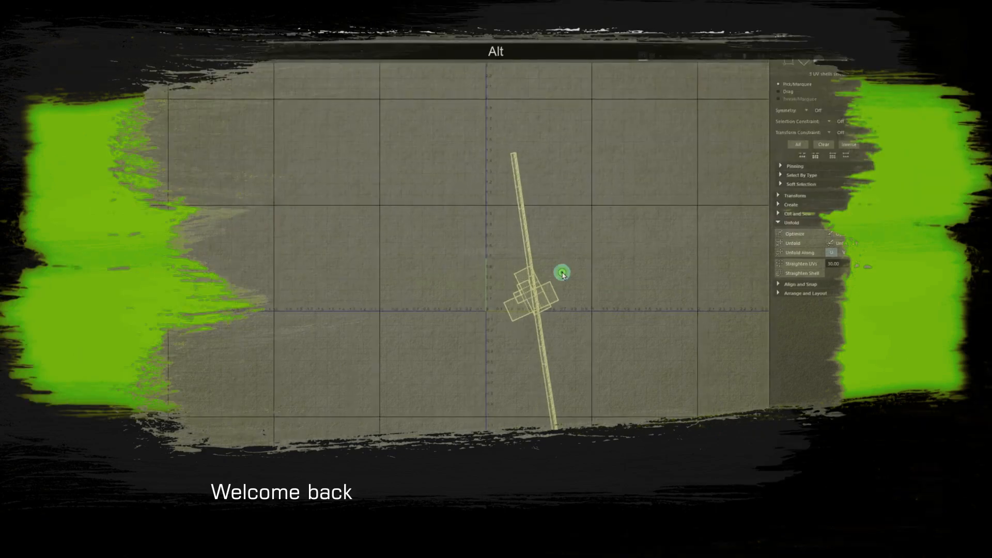
pyautogui.click(572, 286)
pyautogui.click(511, 309)
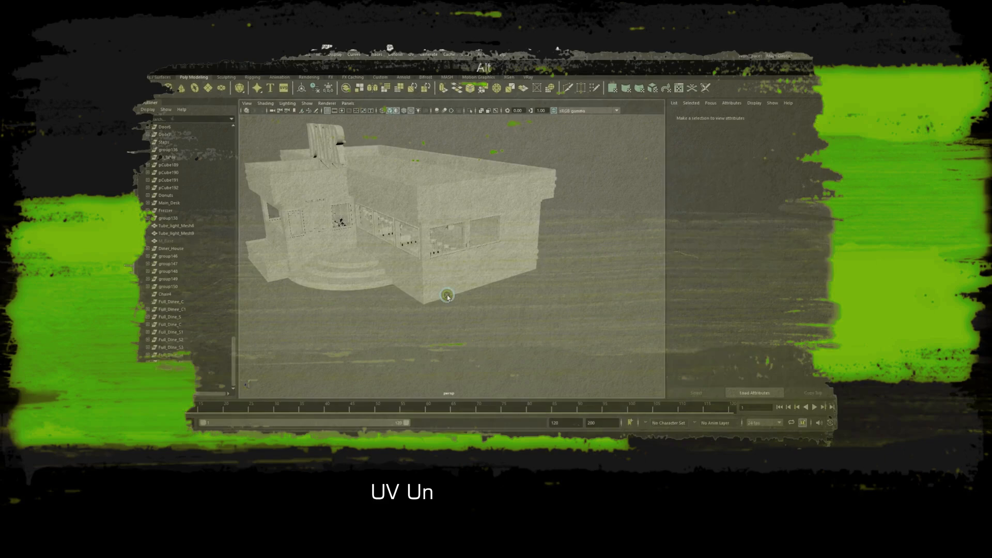
pyautogui.click(447, 296)
pyautogui.rightClick(453, 288)
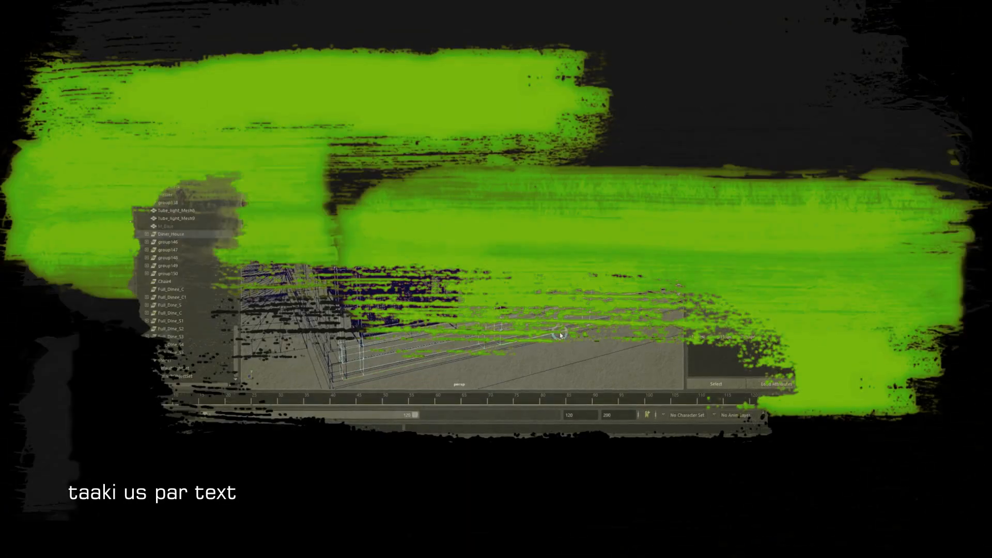
pyautogui.keyDown('alt'); pyautogui.keyDown('shift'); pyautogui.moveTo(560, 335); pyautogui.dragTo(466, 327); pyautogui.keyUp('shift'); pyautogui.keyUp('alt')
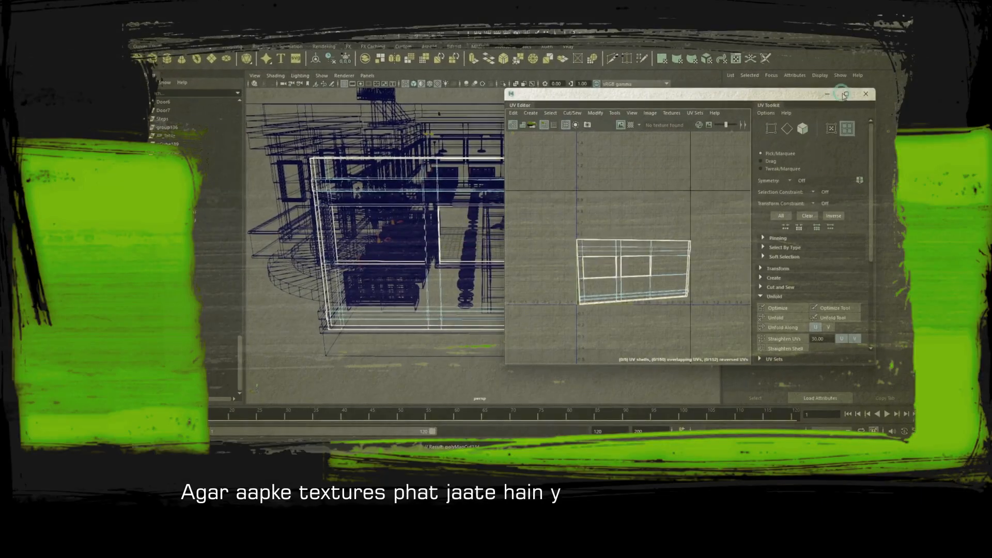
pyautogui.click(845, 95)
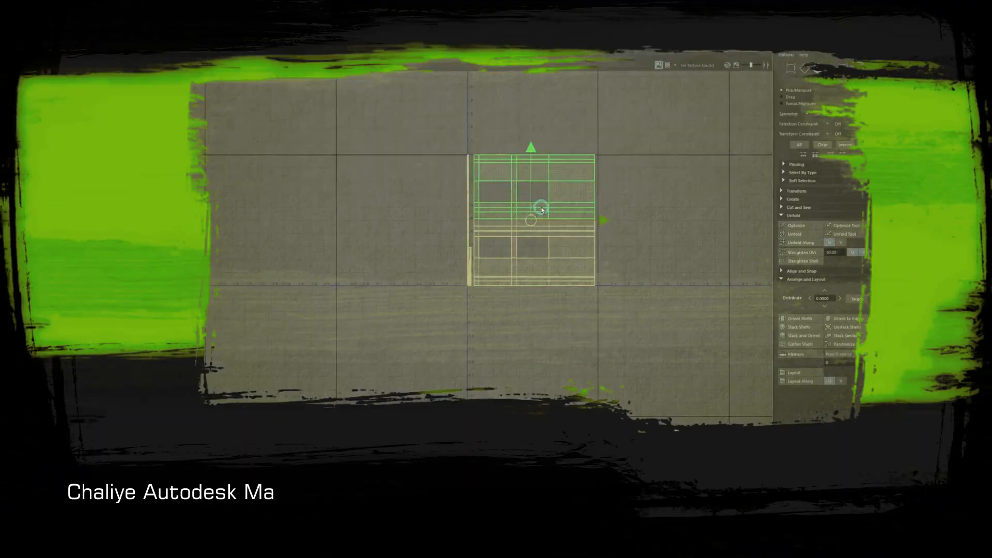
pyautogui.press('f')
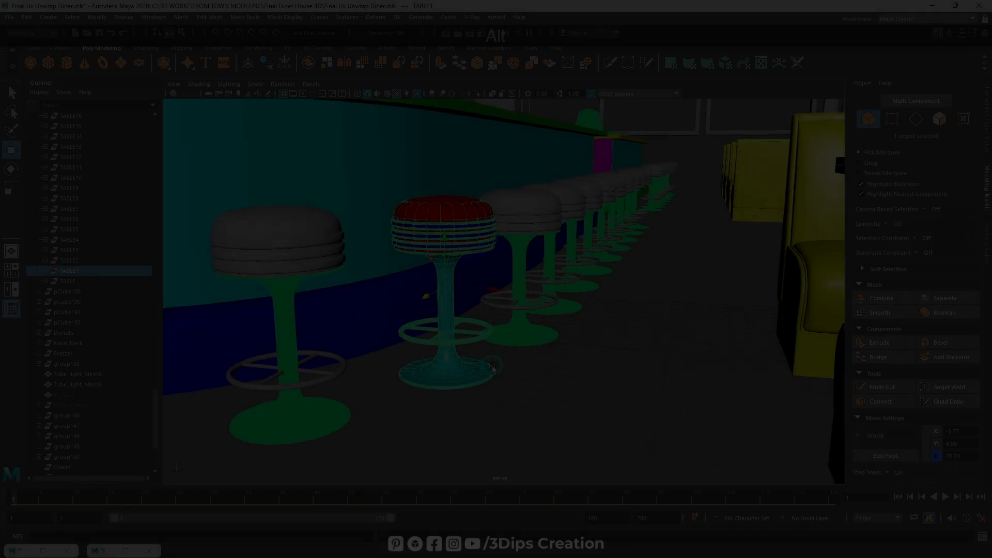
pyautogui.keyDown('alt'); pyautogui.moveTo(393, 361); pyautogui.dragTo(481, 391); pyautogui.keyUp('alt')
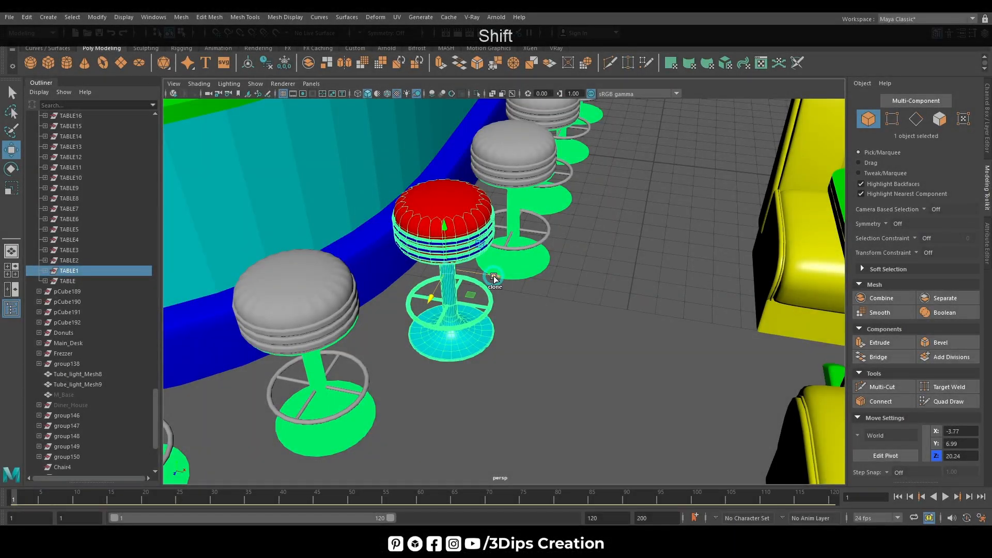
pyautogui.keyDown('shift'); pyautogui.moveTo(494, 279); pyautogui.dragTo(640, 370); pyautogui.keyUp('shift')
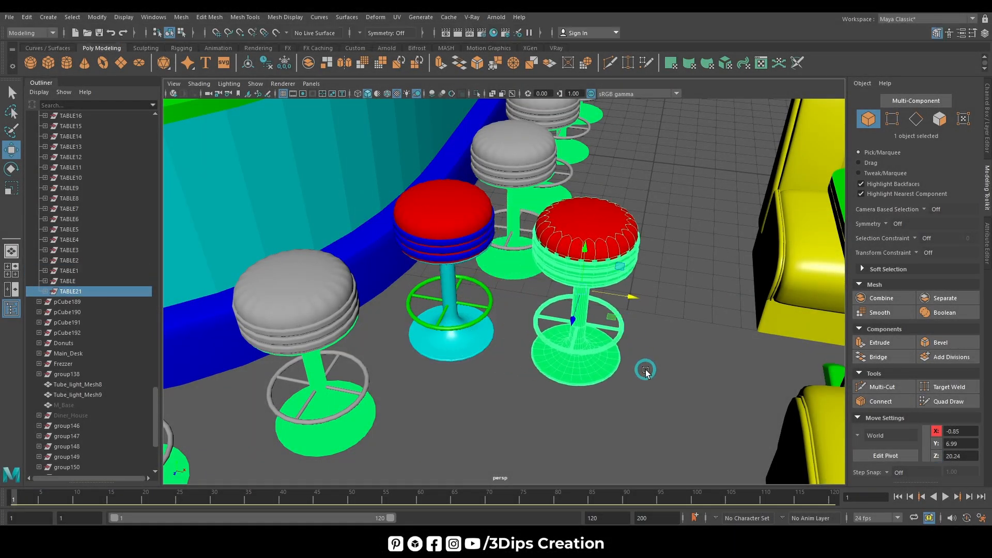
pyautogui.press('Delete')
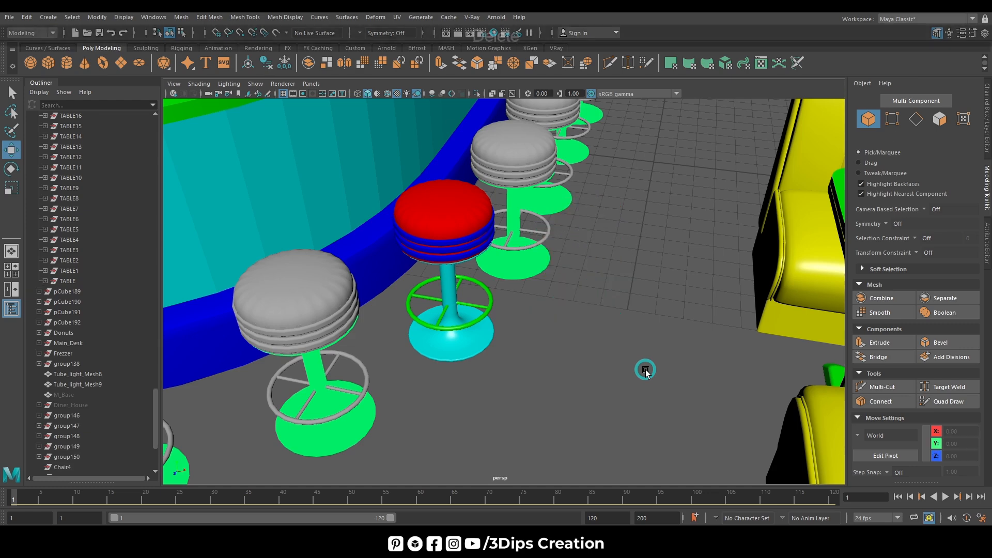
# Step: Duplicate the coloured stool TABLE1 and move the copy along X until it stands clear beside the original
pyautogui.click(66, 279)
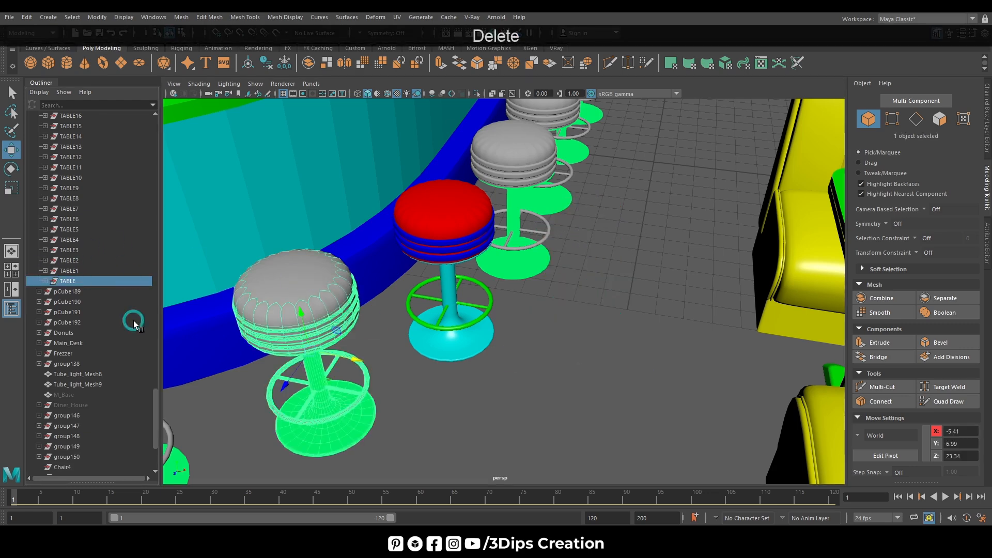
pyautogui.click(77, 271)
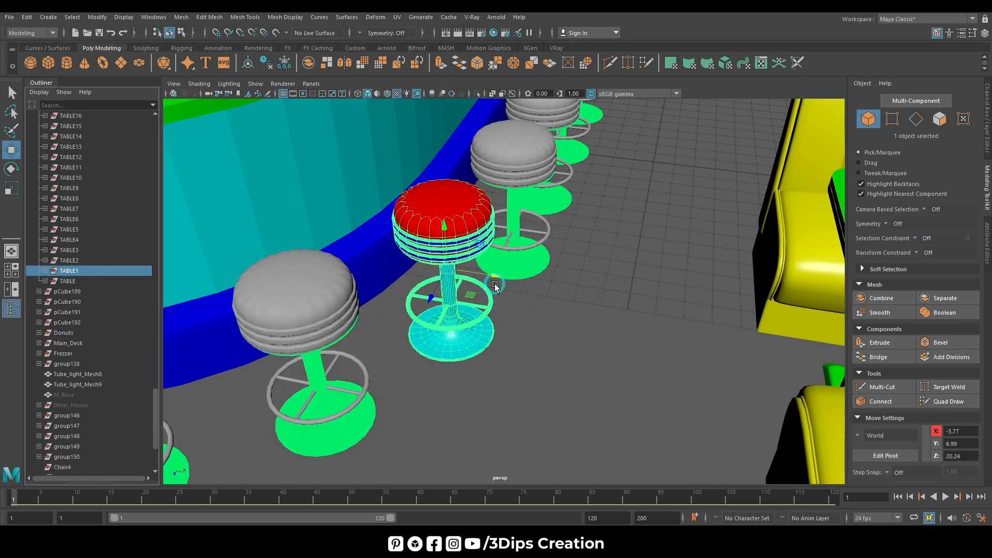
pyautogui.hotkey('shift', 'd')
pyautogui.moveTo(495, 285); pyautogui.dragTo(632, 297)
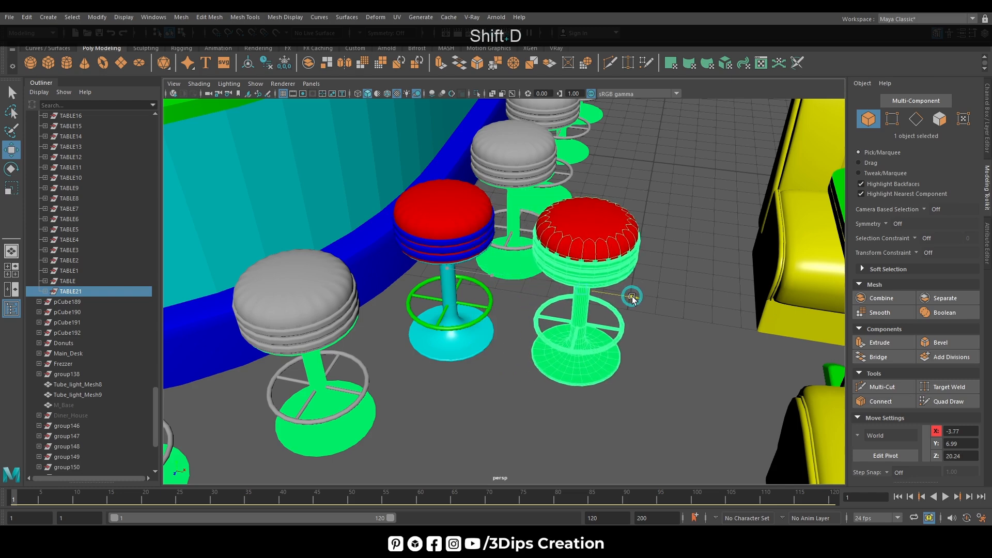
pyautogui.click(680, 364)
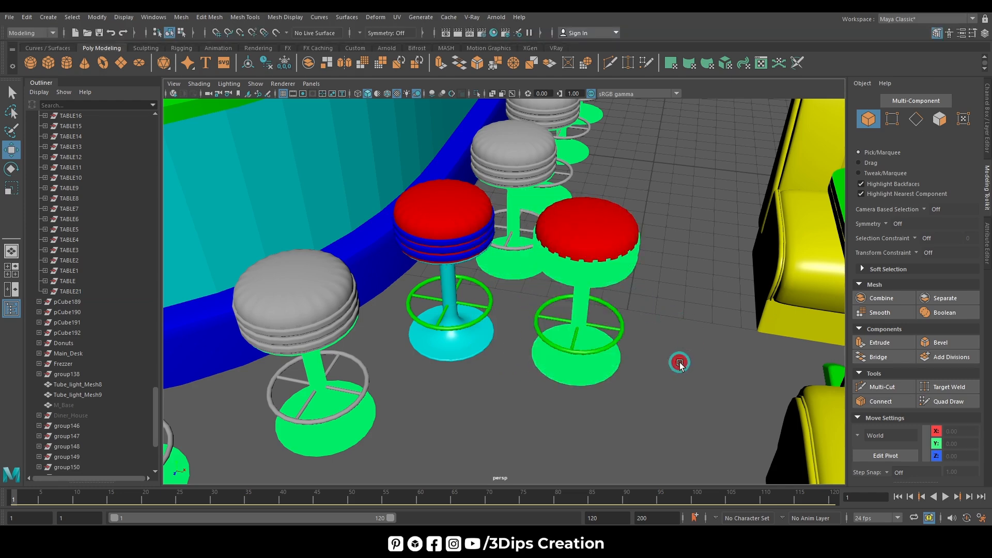
# Step: Assign the Stul_P material to the copied stool's pedestal, matching the original stool, using the Hypershade beside the viewport
pyautogui.click(577, 370)
pyautogui.press('f')
pyautogui.keyDown('alt'); pyautogui.moveTo(604, 372); pyautogui.dragTo(583, 355); pyautogui.keyUp('alt')
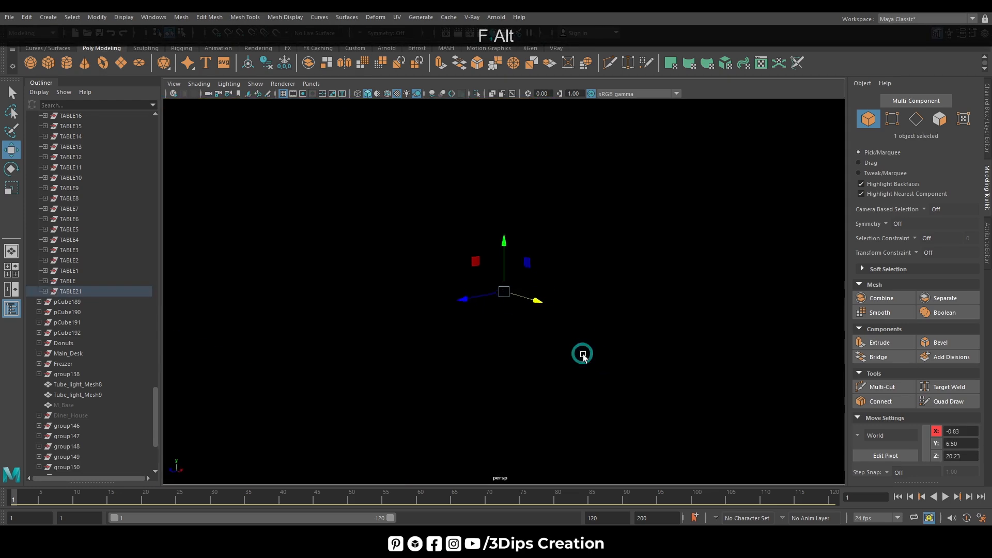
pyautogui.keyDown('alt'); pyautogui.moveTo(583, 356); pyautogui.dragTo(634, 361, button='right'); pyautogui.keyUp('alt')
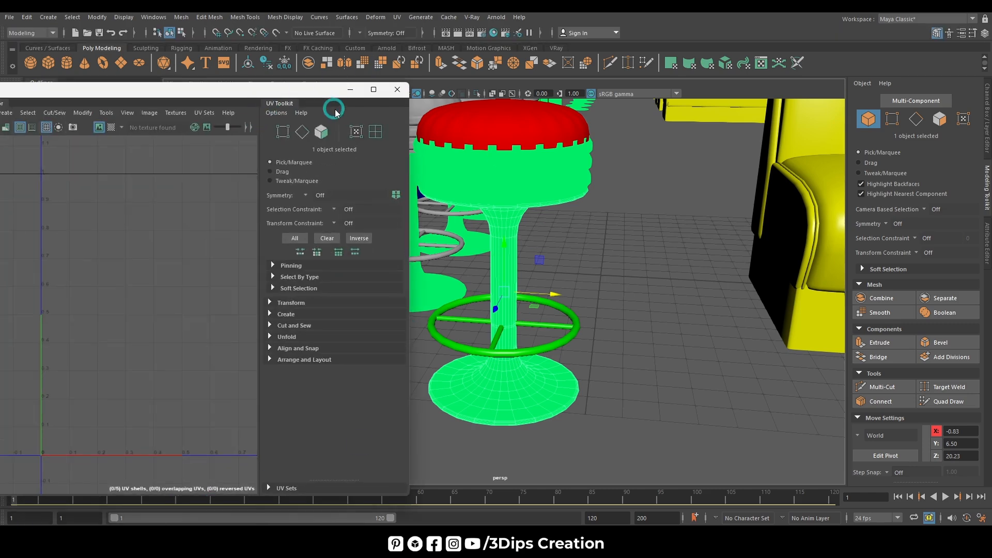
pyautogui.click(343, 92)
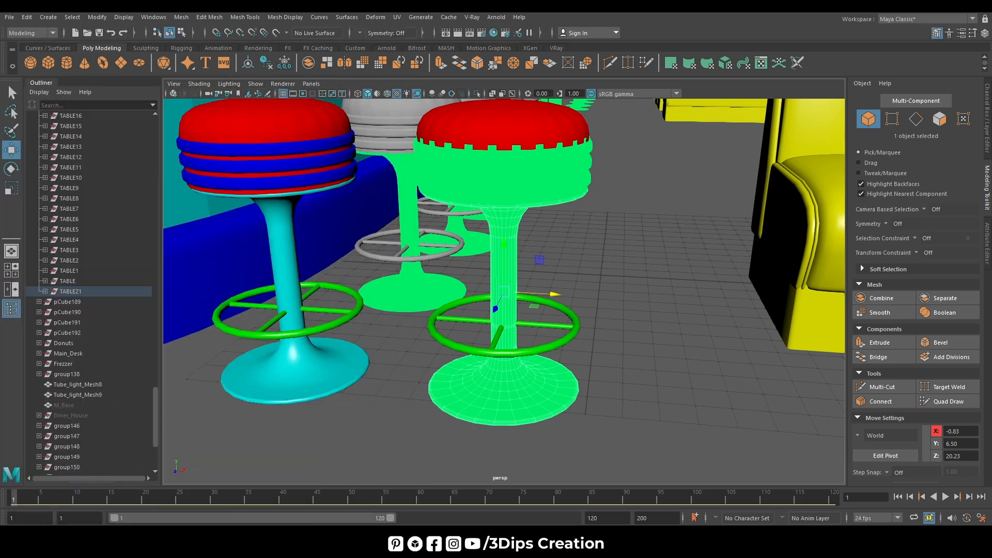
pyautogui.moveTo(540, 116); pyautogui.dragTo(806, 119)
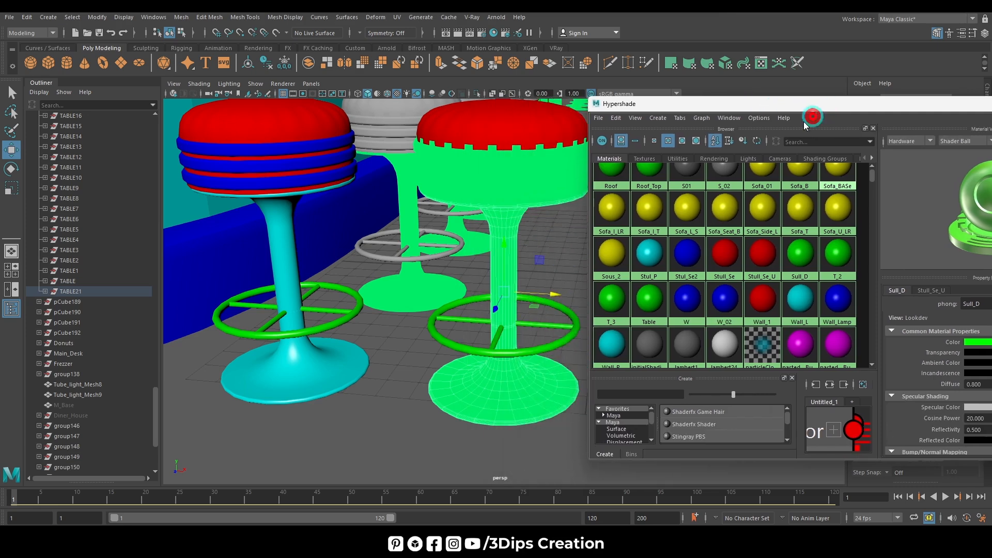
pyautogui.moveTo(611, 170); pyautogui.dragTo(288, 258, button='middle')
pyautogui.click(290, 255)
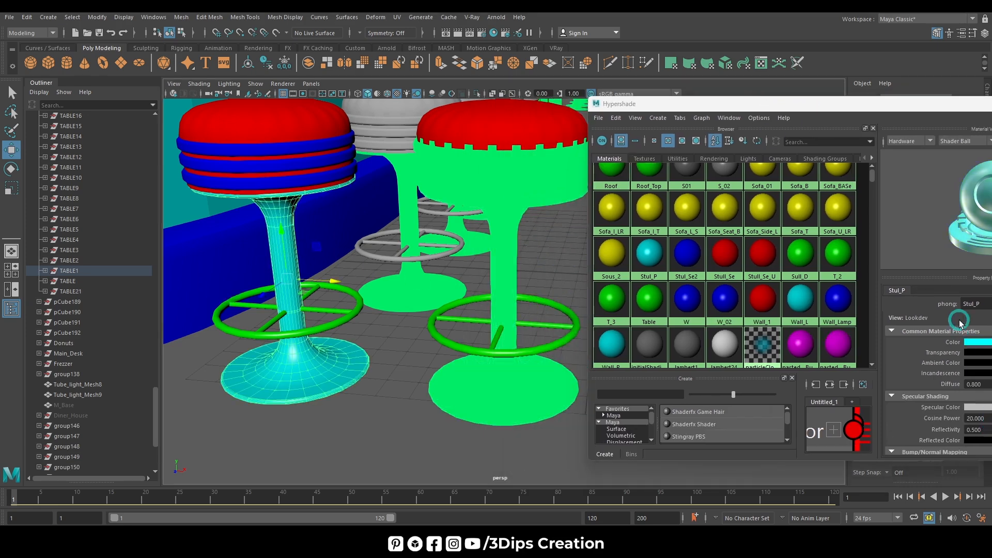
pyautogui.click(660, 264)
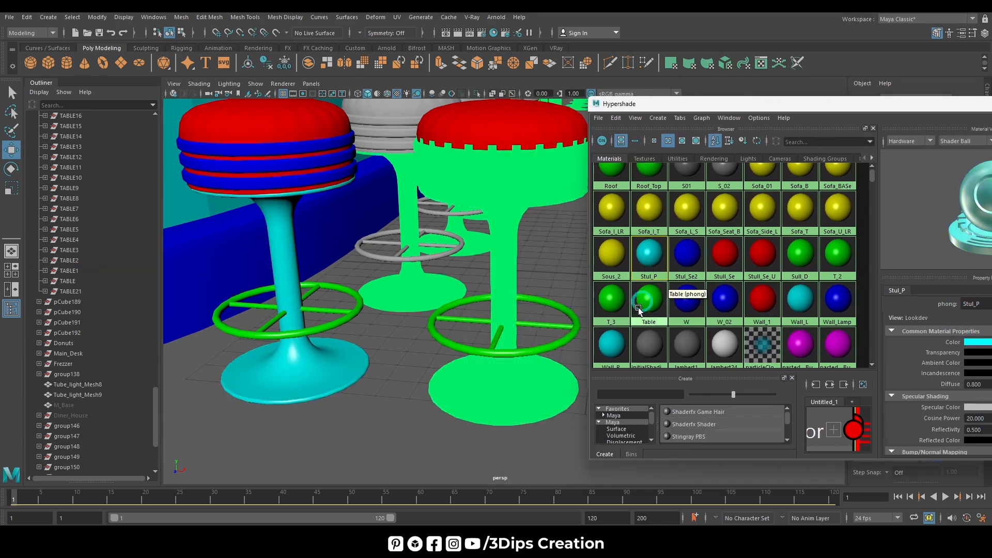
pyautogui.click(525, 397)
pyautogui.moveTo(659, 256); pyautogui.dragTo(658, 224, button='right')
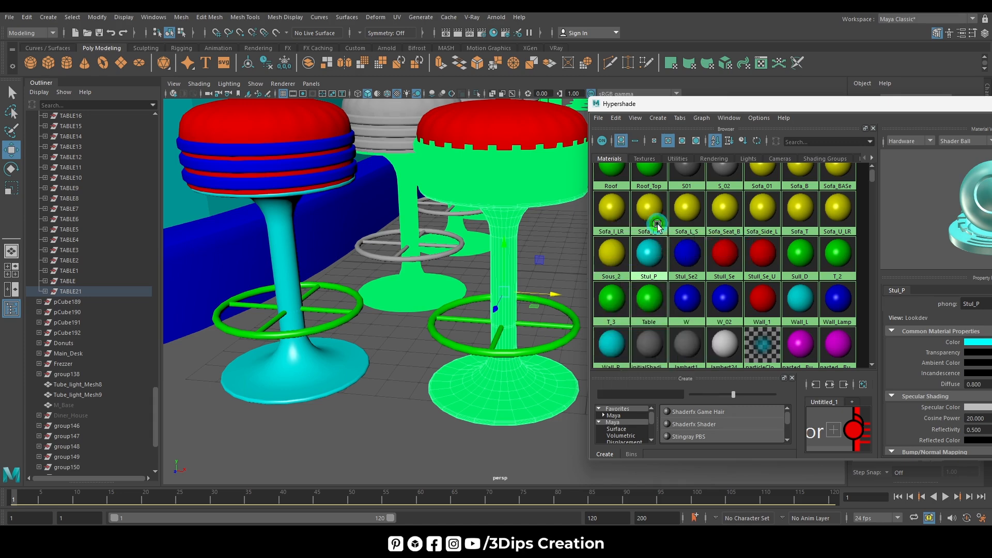
# Step: Identify the original stool's ribbed cushion material and assign Stull_Se to the ribbed cushion side of the copy
pyautogui.click(506, 184)
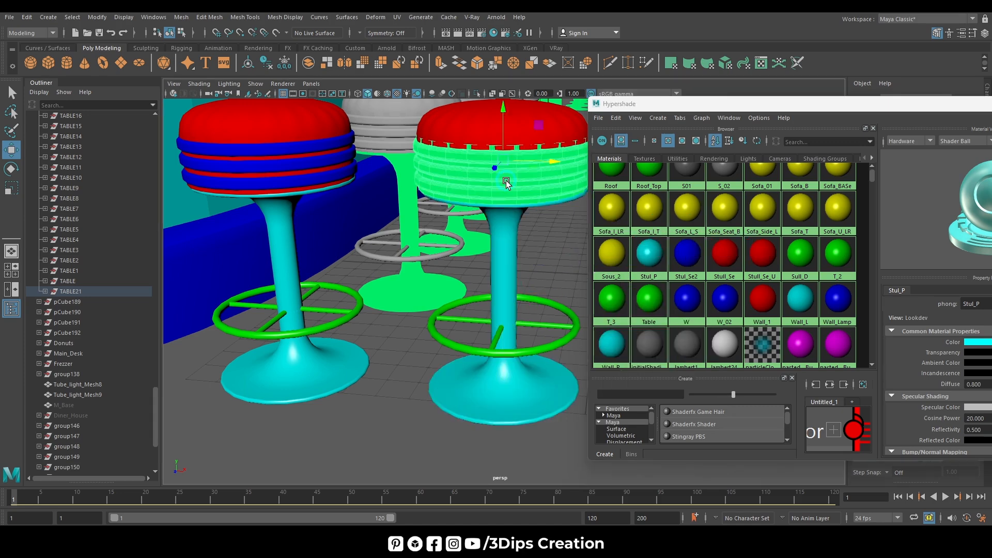
pyautogui.click(309, 156)
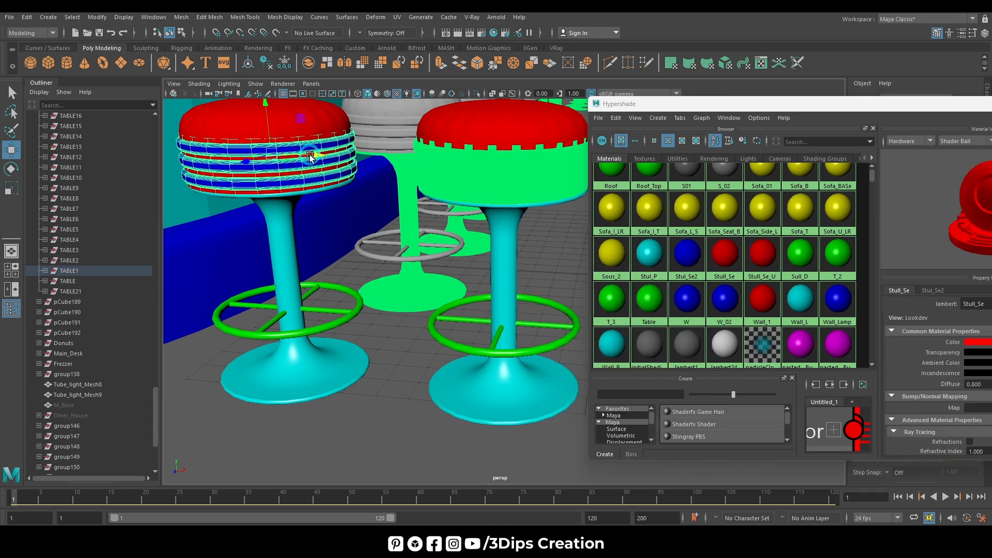
pyautogui.click(724, 256)
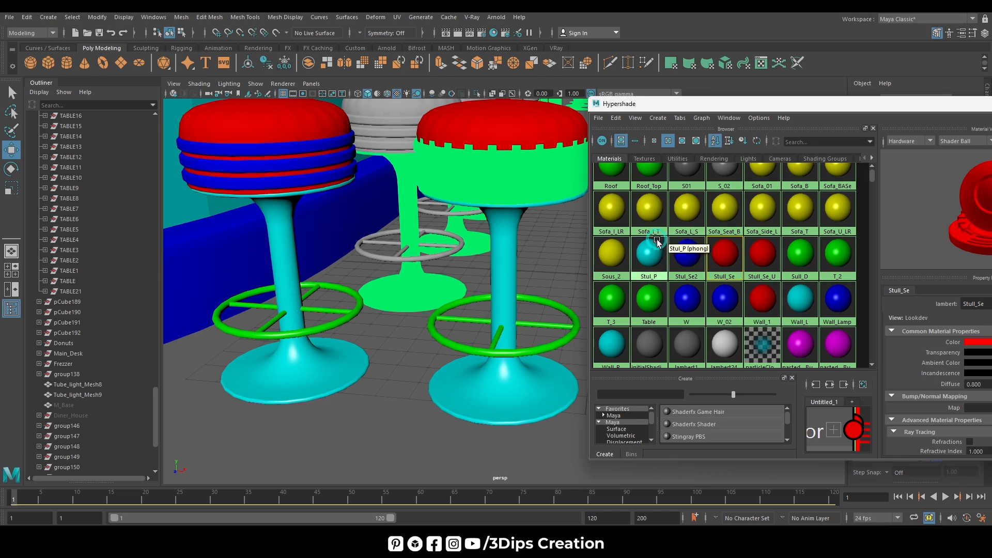
pyautogui.click(497, 157)
pyautogui.click(726, 264)
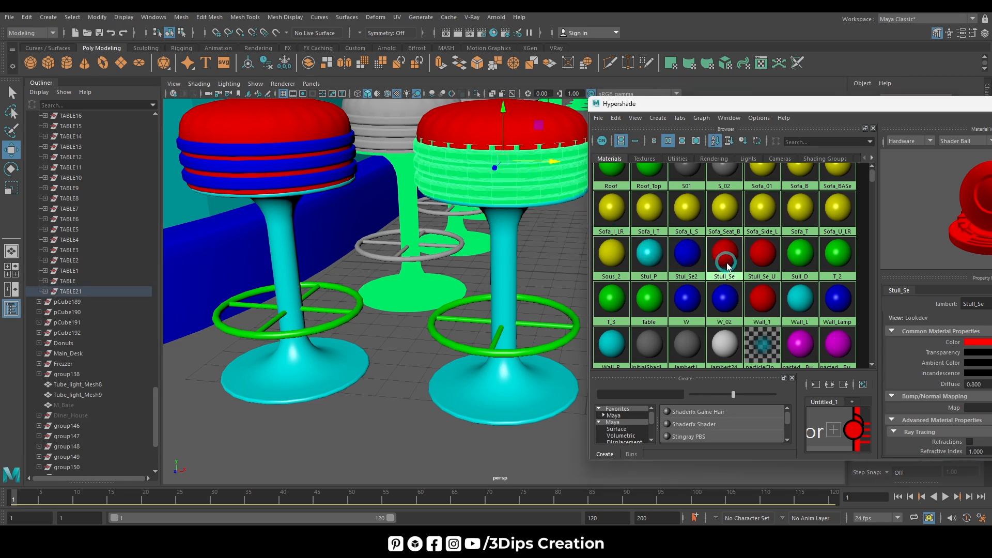
pyautogui.rightClick(727, 263)
pyautogui.click(733, 238)
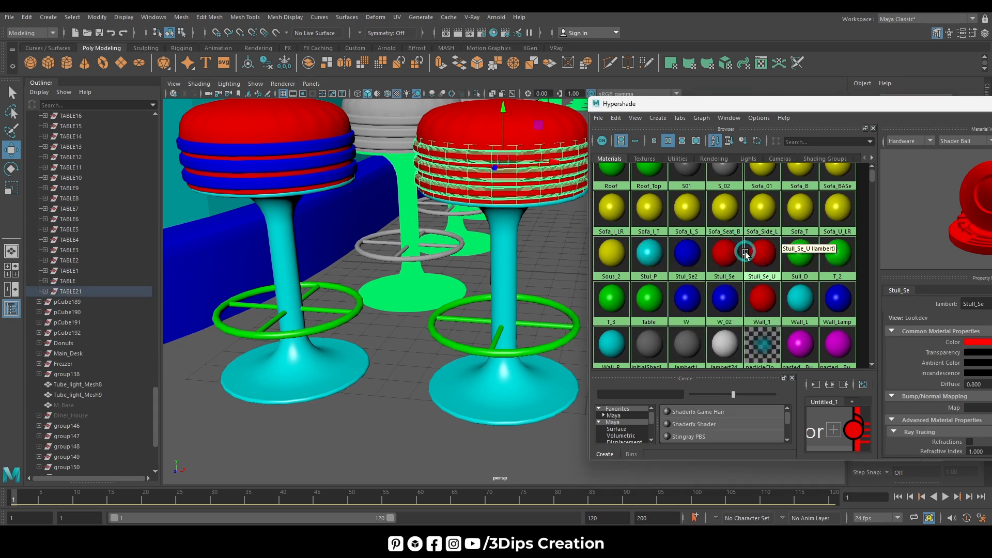
# Step: Show the copied cushion side's UVs in the UV Editor and switch to UV shell selection
pyautogui.click(260, 153)
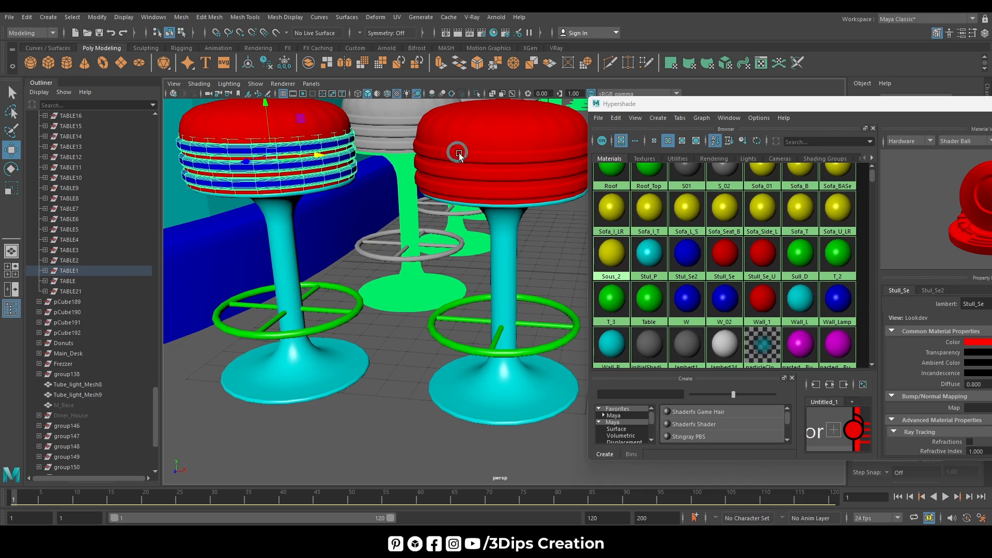
pyautogui.click(471, 164)
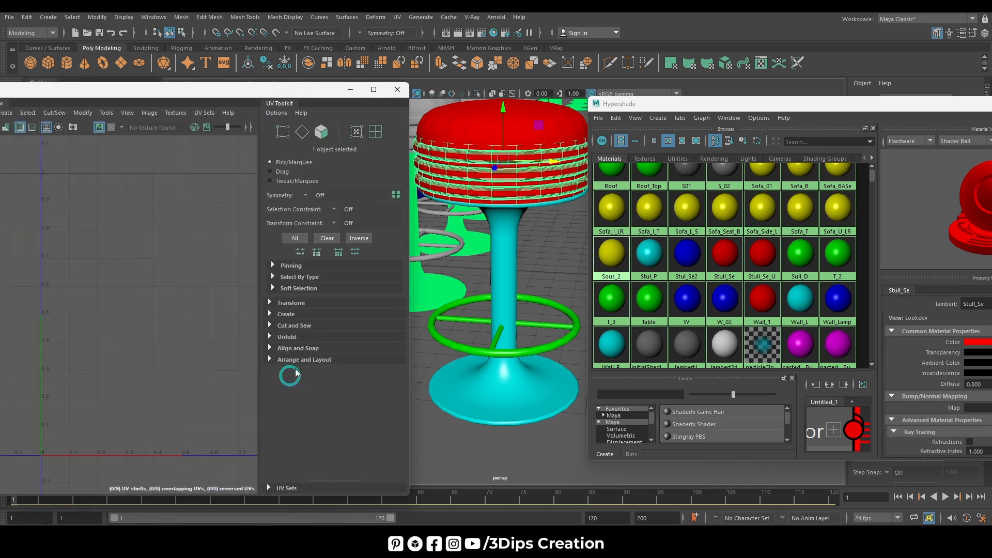
pyautogui.click(506, 227)
pyautogui.click(514, 176)
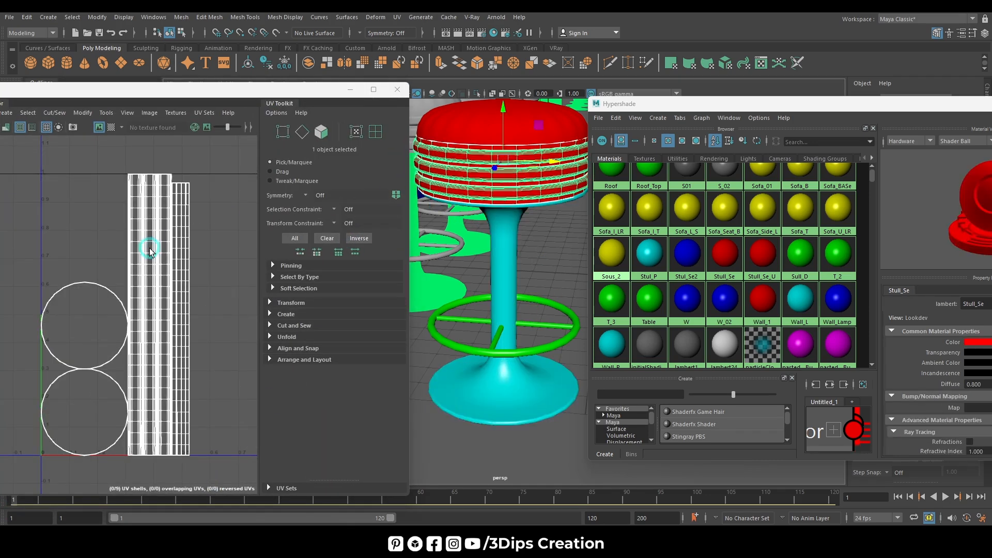
pyautogui.rightClick(211, 222)
pyautogui.click(166, 207)
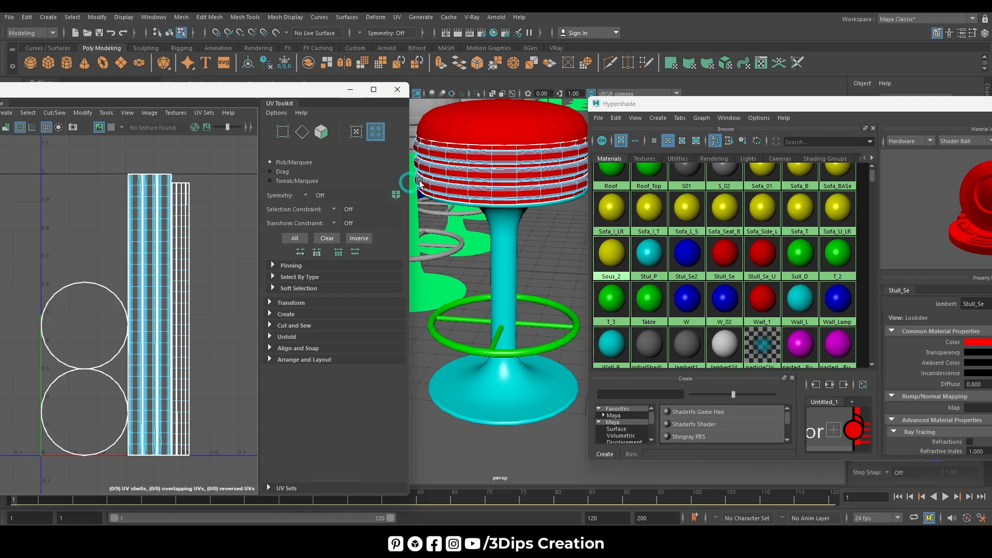
# Step: Assign the Stul_Se2 material to the three raised band shells of the copied cushion and return to object mode
pyautogui.click(487, 152)
pyautogui.click(351, 91)
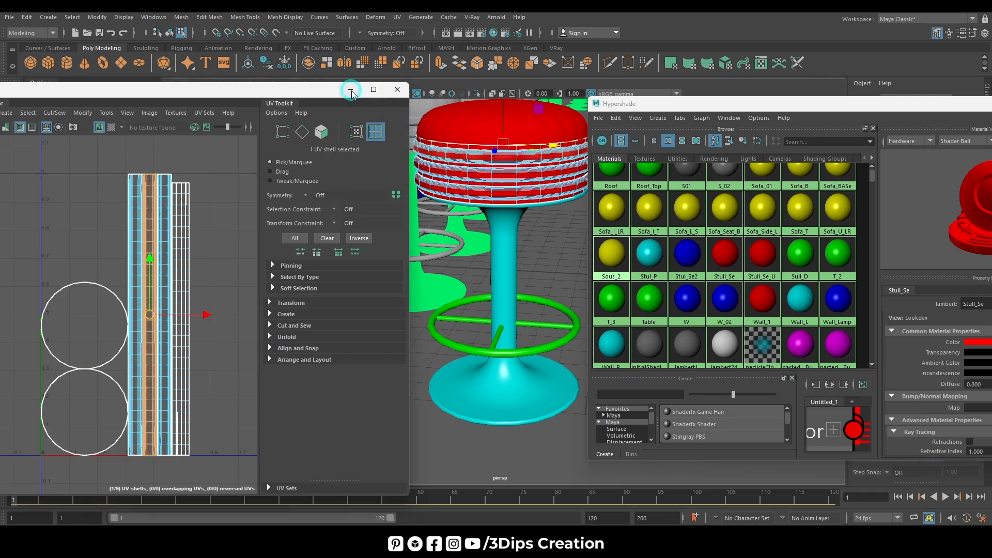
pyautogui.keyDown('shift'); pyautogui.click(497, 175); pyautogui.keyUp('shift')
pyautogui.keyDown('shift'); pyautogui.click(494, 193); pyautogui.keyUp('shift')
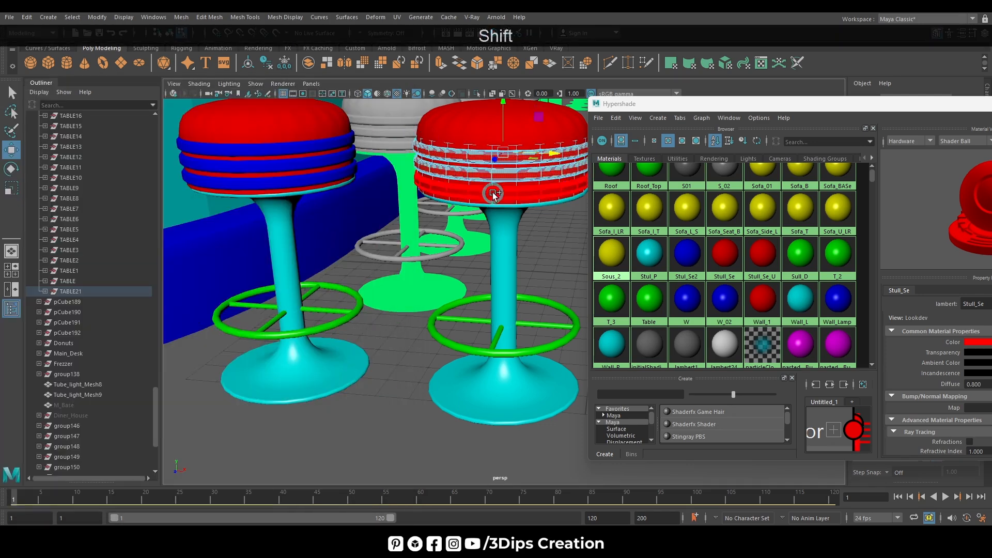
pyautogui.moveTo(686, 253); pyautogui.dragTo(688, 222, button='right')
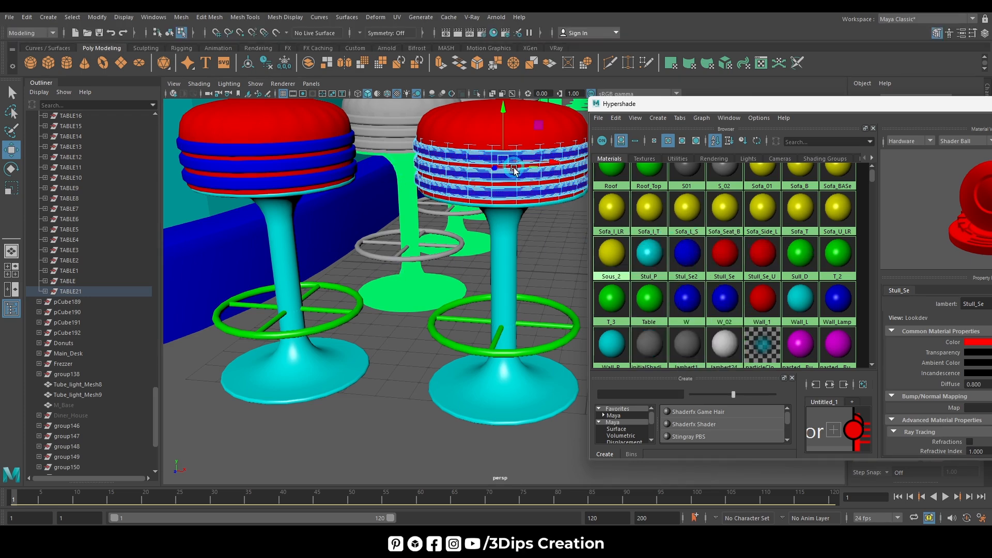
pyautogui.moveTo(522, 158); pyautogui.dragTo(555, 144, button='right')
pyautogui.click(554, 289)
# Step: Minimize the Hypershade and move the whole copied stool along X to -1.37, closer to the original
pyautogui.moveTo(539, 282)
pyautogui.keyDown('alt'); pyautogui.mouseDown()
pyautogui.moveTo(514, 305)
pyautogui.moveTo(461, 288)
pyautogui.moveTo(509, 288)
pyautogui.moveTo(551, 236)
pyautogui.moveTo(526, 270)
pyautogui.mouseUp(); pyautogui.keyUp('alt')
pyautogui.moveTo(957, 103); pyautogui.dragTo(850, 110)
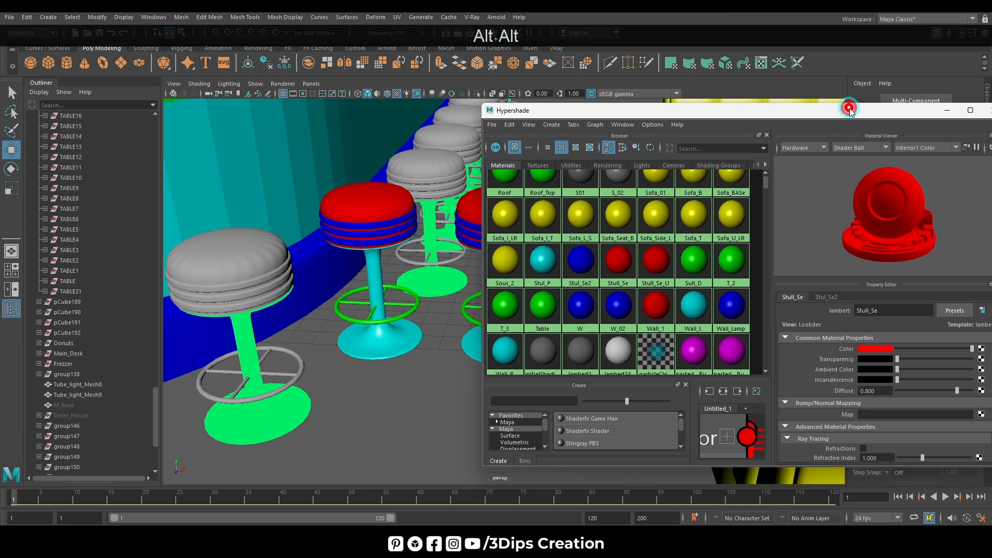
pyautogui.click(949, 110)
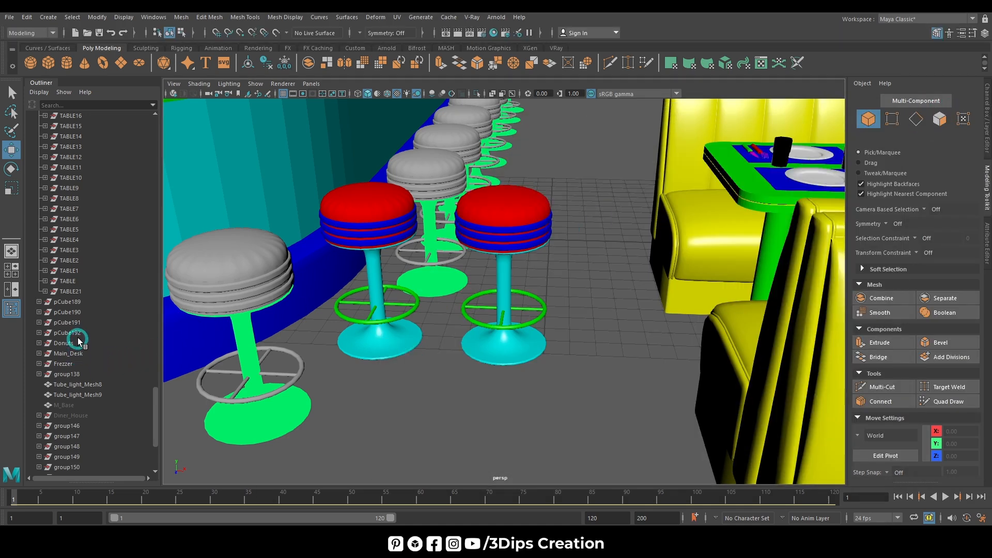
pyautogui.click(69, 291)
pyautogui.moveTo(555, 298); pyautogui.dragTo(457, 301, button='middle')
# Step: In the top view, move the copied stool along X to -3.77 so it sits over the original stool
pyautogui.press('space')
pyautogui.press('space')
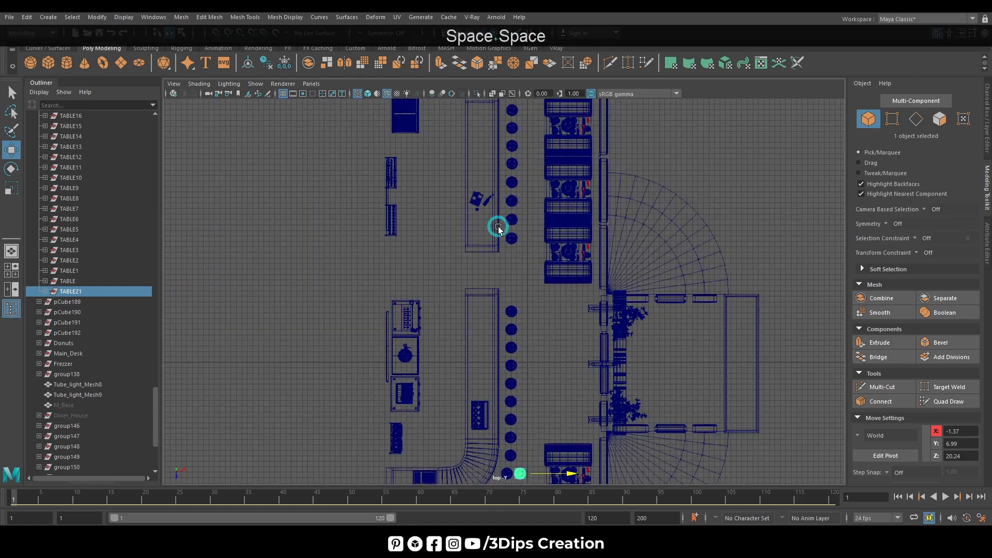
pyautogui.press('f')
pyautogui.keyDown('alt'); pyautogui.moveTo(565, 331); pyautogui.dragTo(594, 301, button='right'); pyautogui.keyUp('alt')
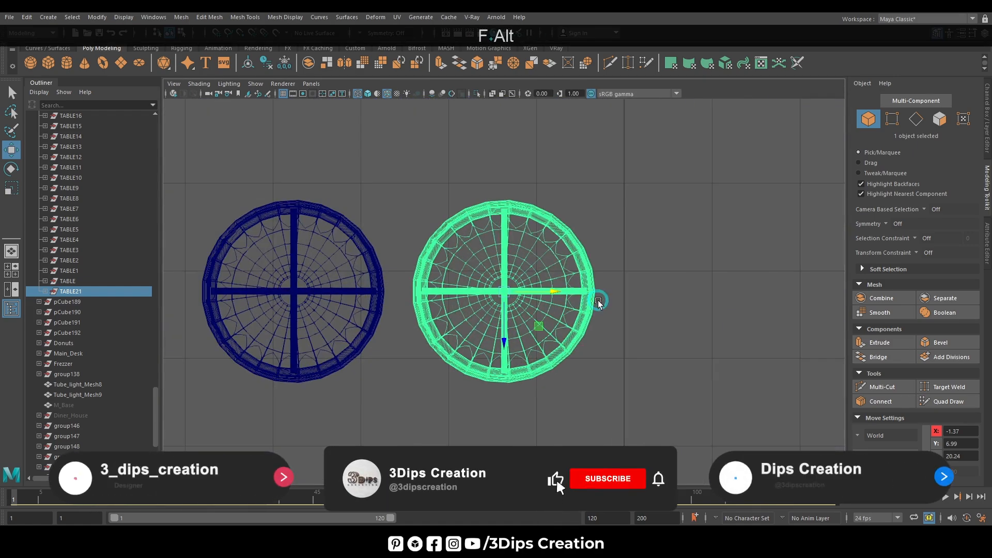
pyautogui.moveTo(563, 293); pyautogui.dragTo(344, 317, button='middle')
pyautogui.press('space')
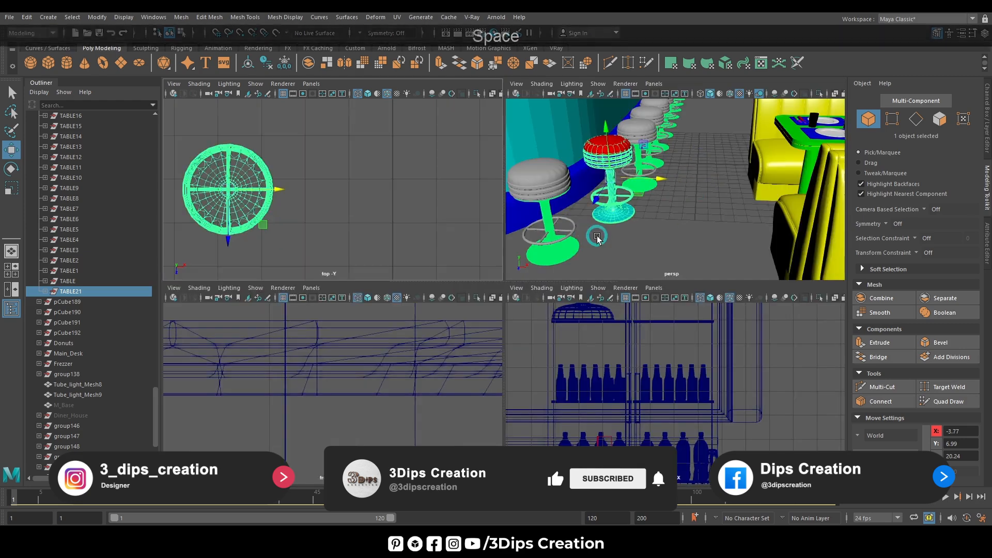
pyautogui.press('space')
pyautogui.press('space')
# Step: Align the copied stool over the neighbouring old stool at the start of the straight row, at X -3.11 and Z 16.96
pyautogui.keyDown('alt'); pyautogui.moveTo(444, 331); pyautogui.dragTo(454, 336, button='right'); pyautogui.keyUp('alt')
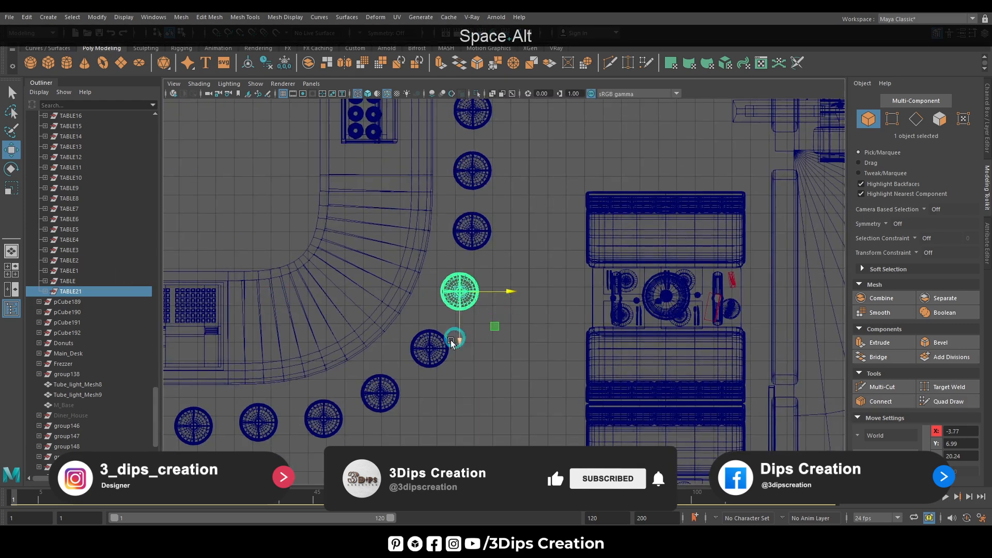
pyautogui.moveTo(458, 339); pyautogui.dragTo(477, 292, button='middle')
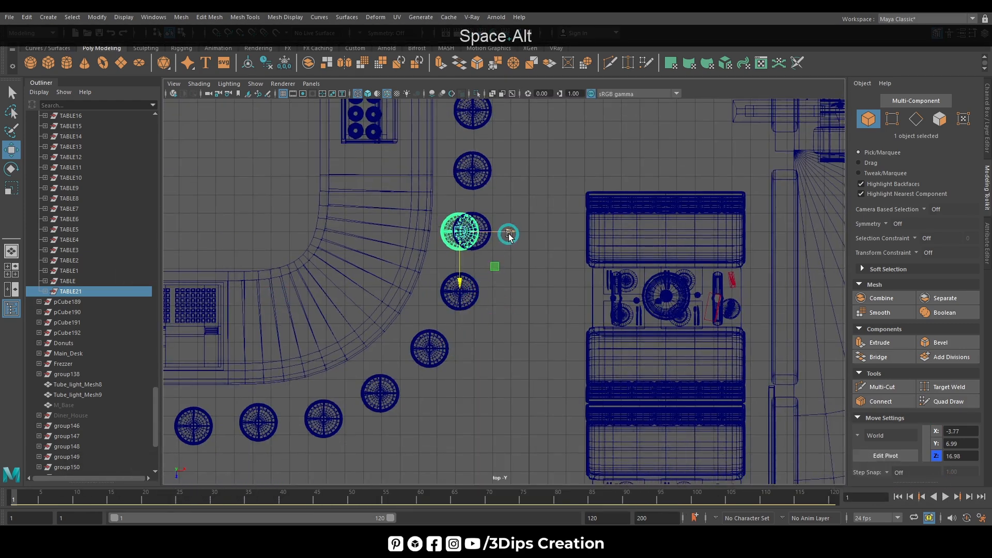
pyautogui.moveTo(507, 231); pyautogui.dragTo(522, 239, button='middle')
pyautogui.press('f')
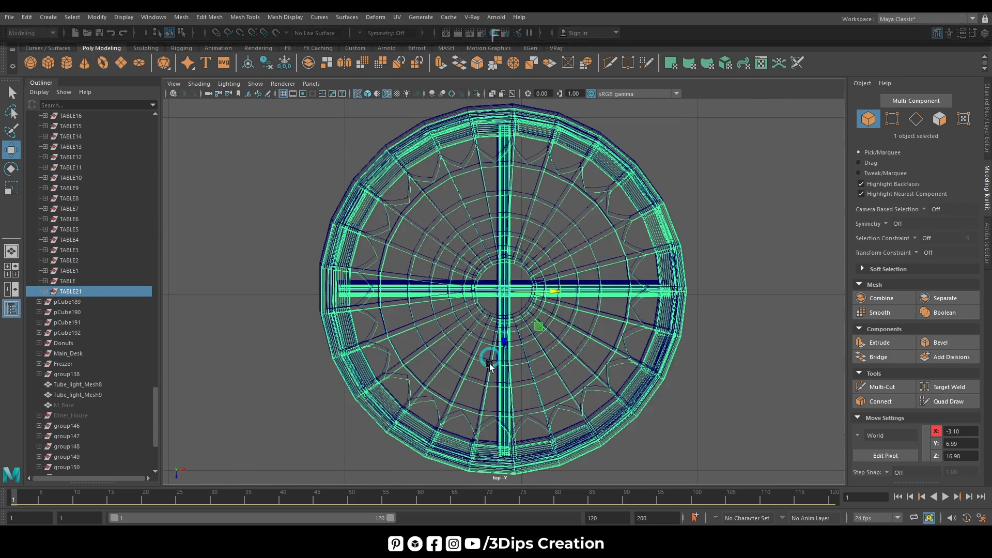
pyautogui.scroll(2, 503, 335)
pyautogui.moveTo(504, 335); pyautogui.dragTo(503, 336)
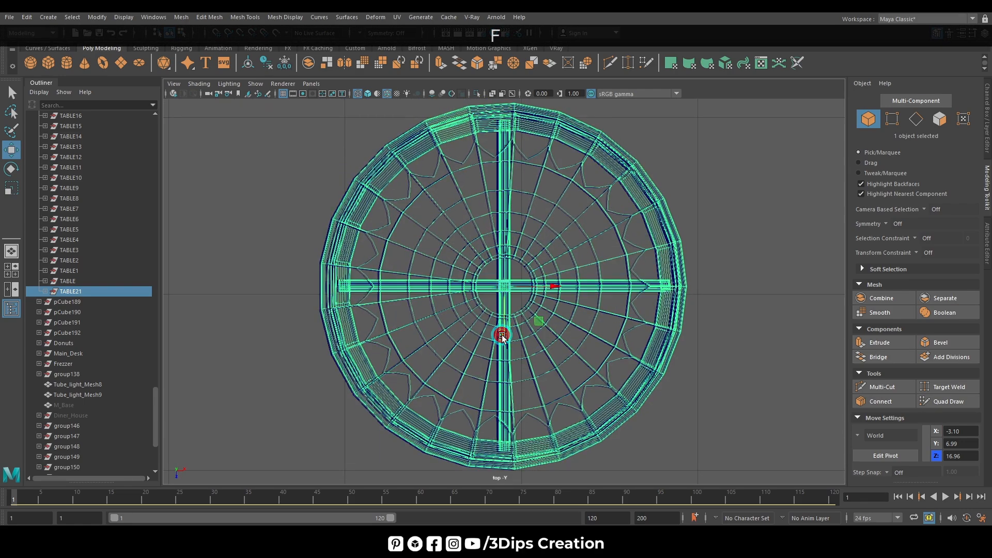
pyautogui.moveTo(560, 287); pyautogui.dragTo(559, 287)
# Step: Duplicate the aligned stool and move the copy along Z to 13.69, over the next old stool in the row
pyautogui.keyDown('alt'); pyautogui.moveTo(559, 287); pyautogui.dragTo(343, 308, button='right'); pyautogui.keyUp('alt')
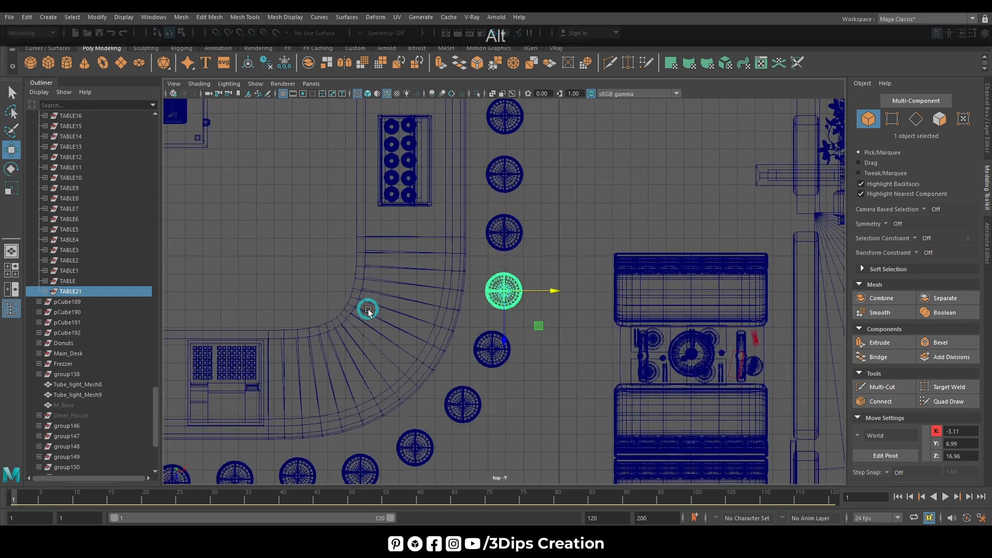
pyautogui.hotkey('shift', 'd')
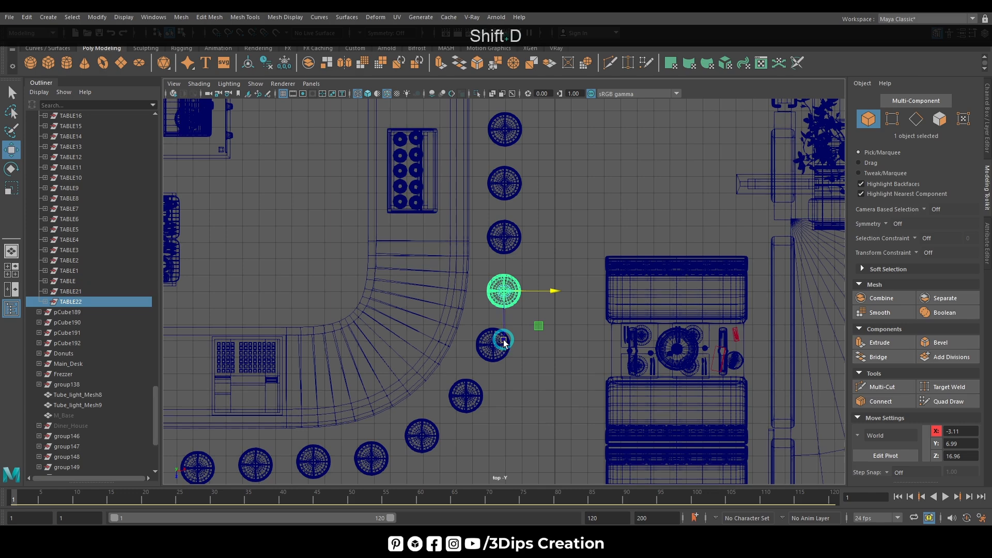
pyautogui.moveTo(504, 341); pyautogui.dragTo(511, 288)
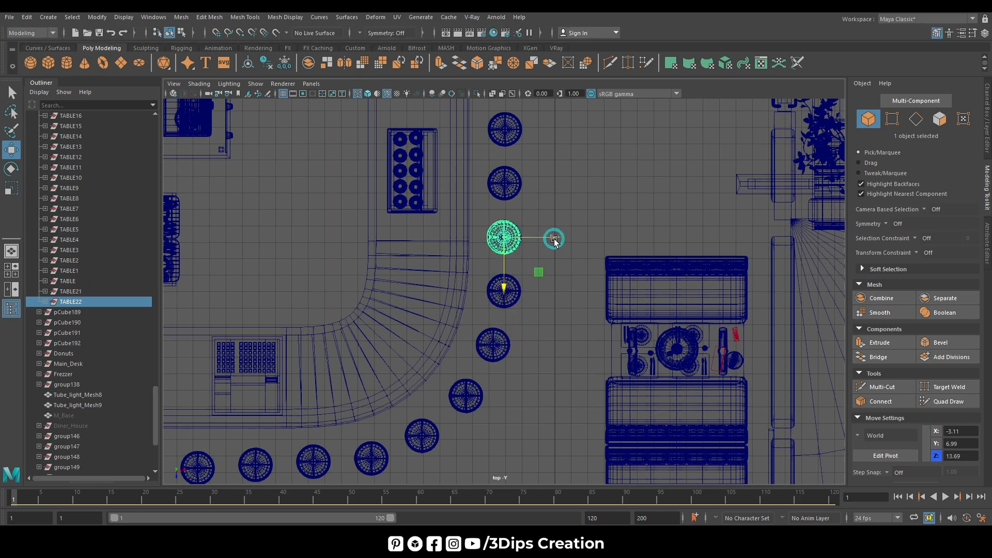
# Step: Duplicate the stool with the same offset seven more times along the straight row, ending at Z -9.19
pyautogui.hotkey('shift', 'd')
pyautogui.scroll(-2, 535, 411)
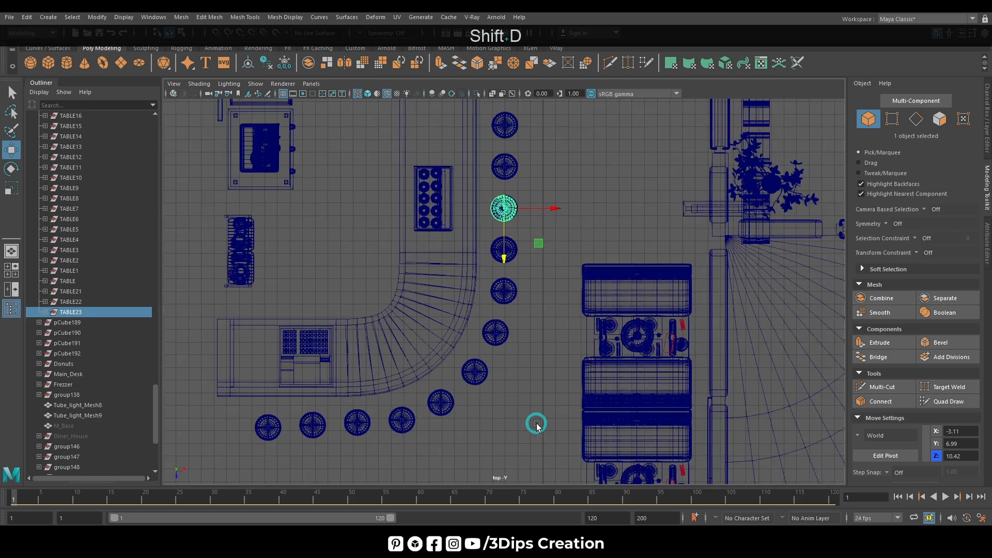
pyautogui.scroll(-3, 536, 424)
pyautogui.hotkey('shift', 'd')
pyautogui.hotkey('shift', 'd')
pyautogui.hotkey('shift', 'd')
pyautogui.hotkey('shift', 'd')
pyautogui.hotkey('shift', 'd')
pyautogui.hotkey('shift', 'd')
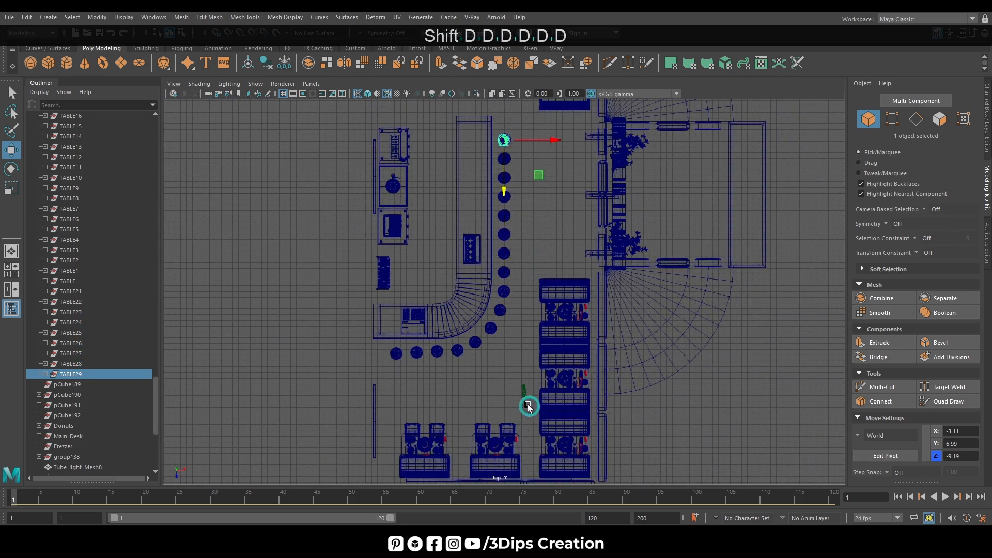
# Step: Select the new stool groups TABLE21 through TABLE29 and hide them
pyautogui.keyDown('shift'); pyautogui.click(83, 289); pyautogui.keyUp('shift')
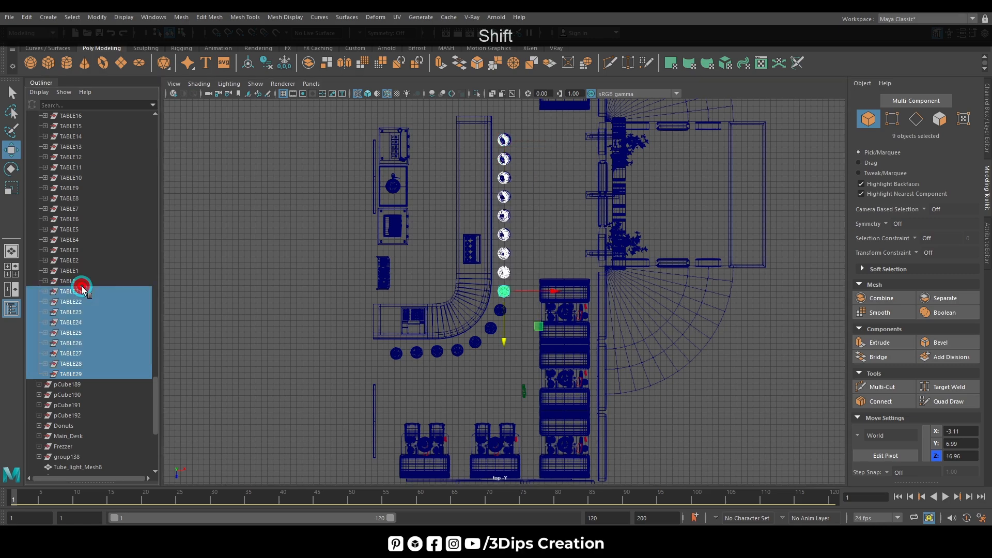
pyautogui.press('space')
pyautogui.press('space')
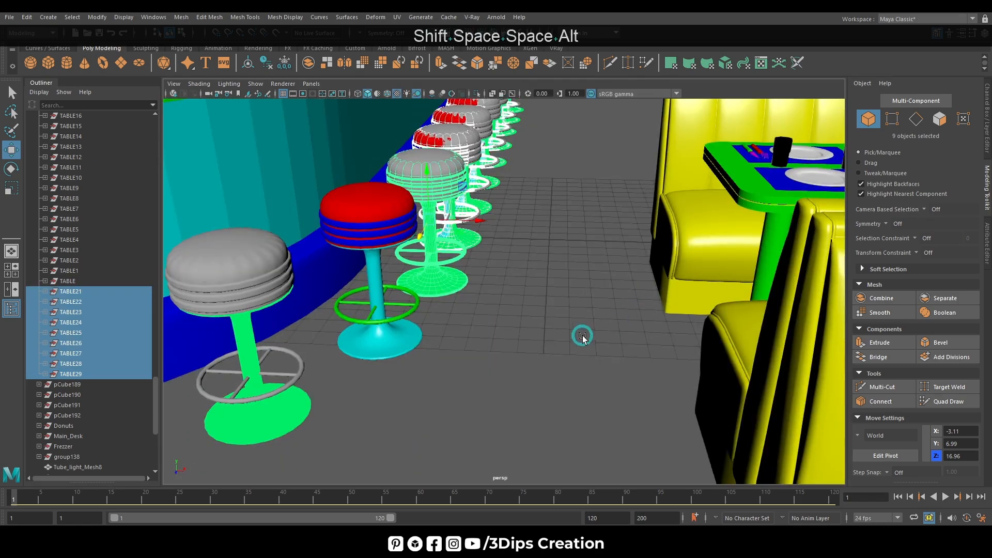
pyautogui.keyDown('alt'); pyautogui.moveTo(581, 336); pyautogui.dragTo(550, 335); pyautogui.keyUp('alt')
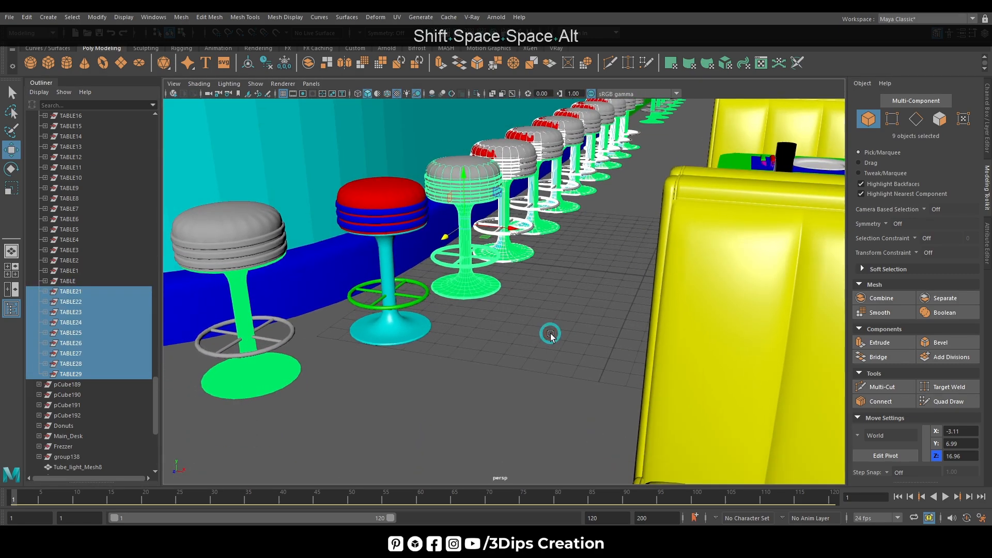
pyautogui.hotkey('ctrl', 'h')
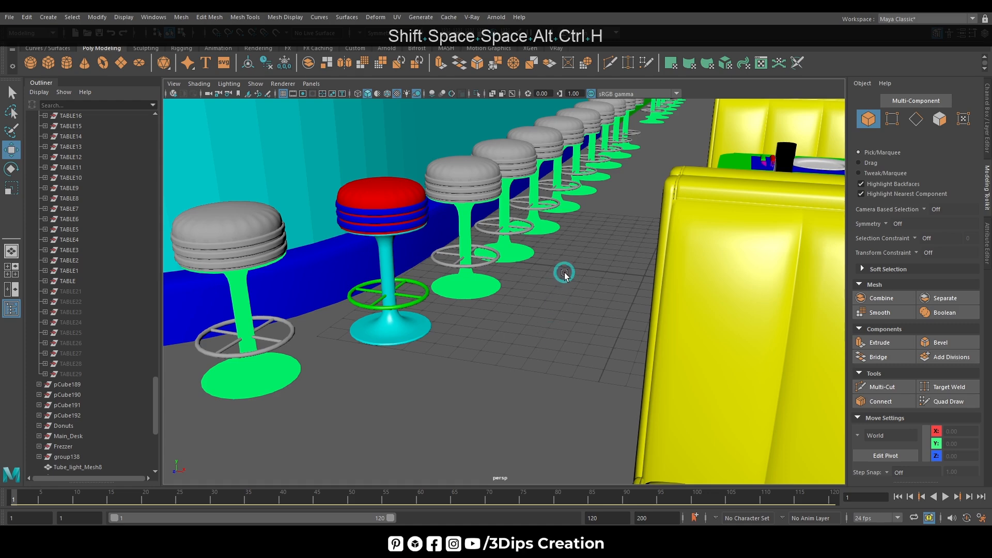
# Step: Select the nine old stools along the straight section of the curved counter in the top view and delete them
pyautogui.keyDown('alt'); pyautogui.moveTo(527, 336); pyautogui.dragTo(548, 341); pyautogui.keyUp('alt')
pyautogui.click(455, 277)
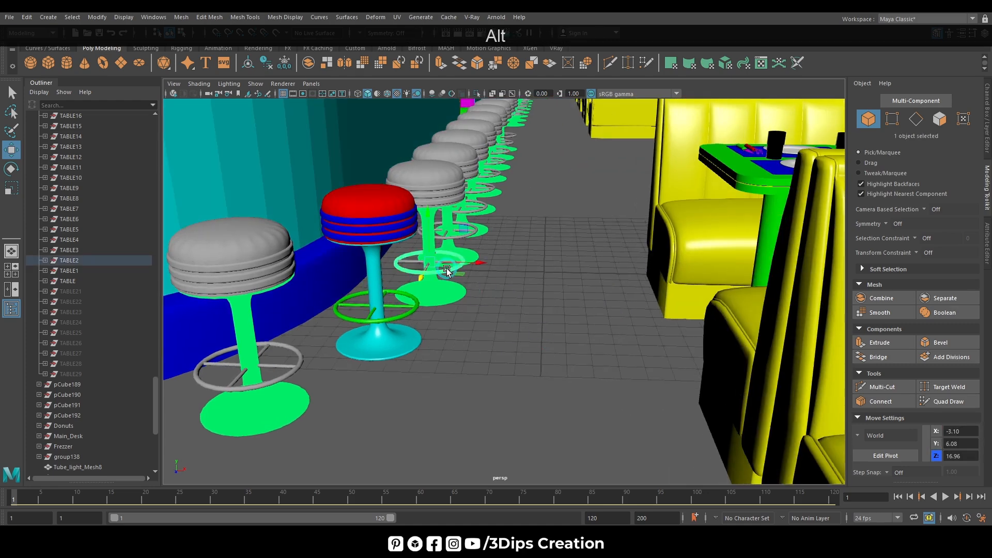
pyautogui.press('space')
pyautogui.press('space')
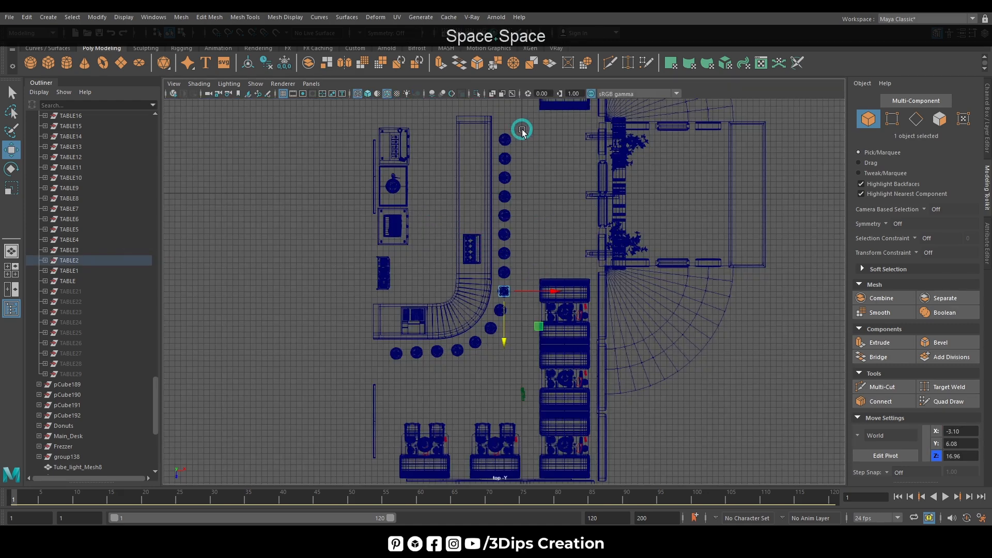
pyautogui.moveTo(522, 130); pyautogui.dragTo(505, 269)
pyautogui.moveTo(498, 306); pyautogui.dragTo(495, 302)
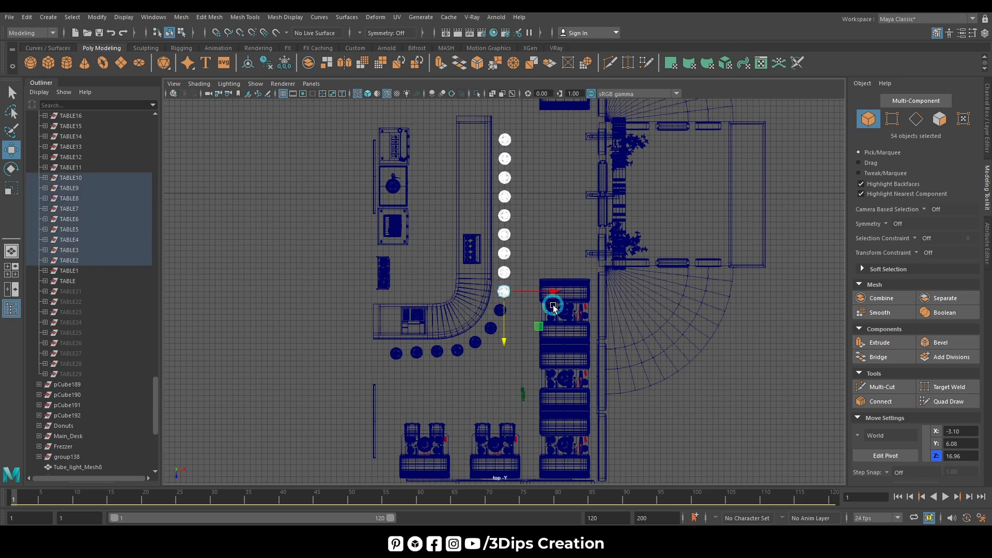
pyautogui.press('Delete')
# Step: Unhide the new stool groups TABLE21 through TABLE29 in the perspective view and clear the selection
pyautogui.click(68, 374)
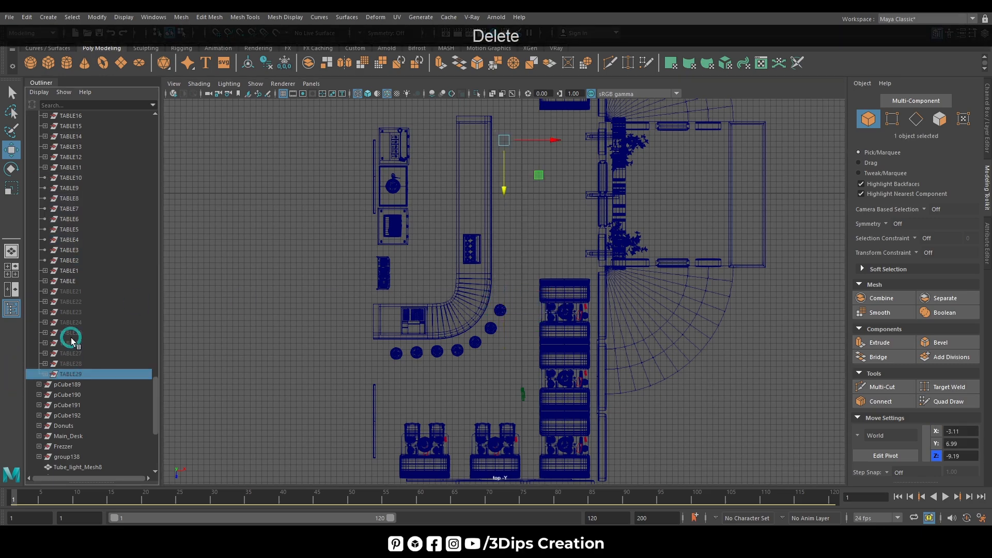
pyautogui.keyDown('shift'); pyautogui.click(66, 291); pyautogui.keyUp('shift')
pyautogui.hotkey('shift', 'space')
pyautogui.press('space')
pyautogui.keyDown('alt'); pyautogui.moveTo(613, 196); pyautogui.dragTo(432, 310); pyautogui.keyUp('alt')
pyautogui.hotkey('shift', 'h')
pyautogui.click(569, 299)
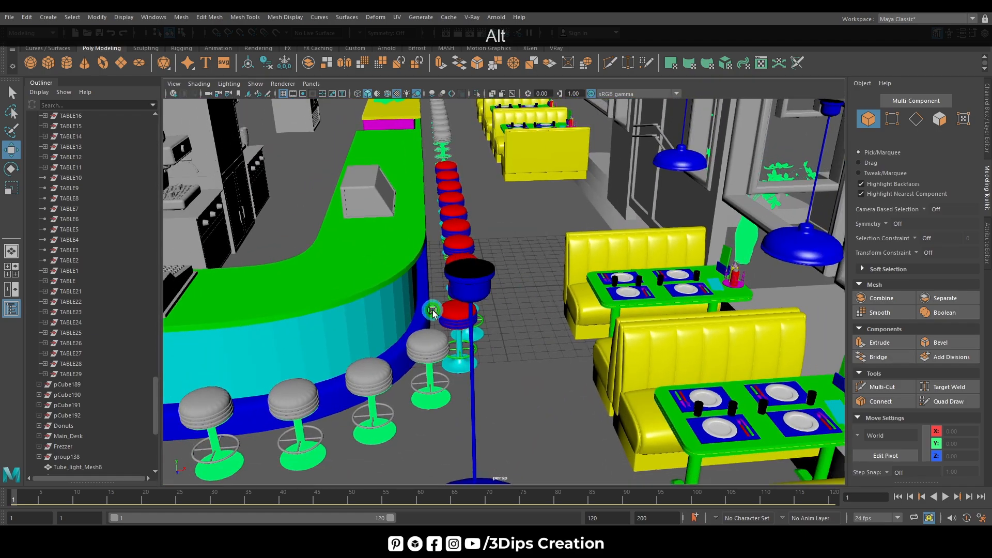
# Step: Duplicate TABLE29 in the top view and move the copy along Z to -23.12, near the closest stool of the far counter
pyautogui.click(73, 373)
pyautogui.press('space')
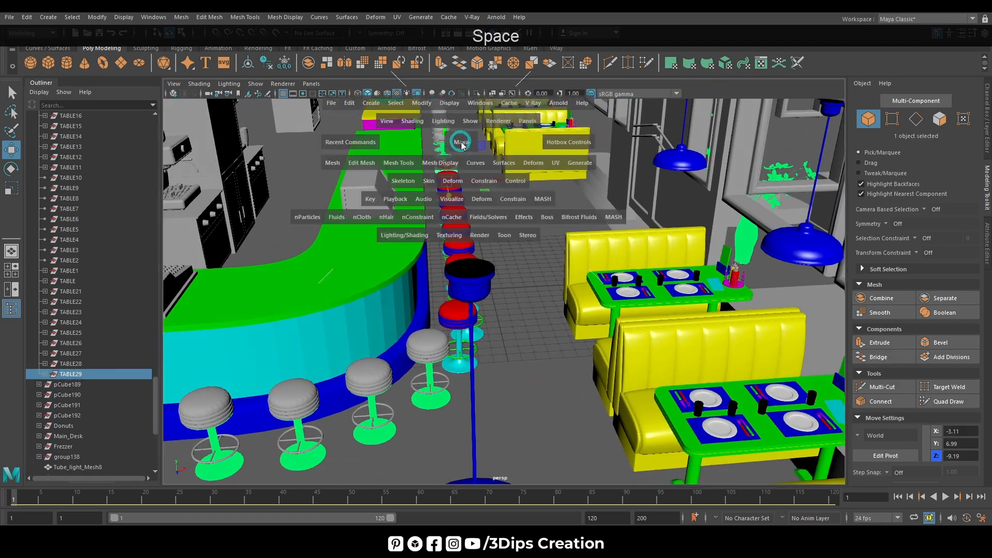
pyautogui.press('space')
pyautogui.keyDown('alt'); pyautogui.moveTo(491, 166); pyautogui.dragTo(491, 419, button='middle'); pyautogui.keyUp('alt')
pyautogui.press('shift')
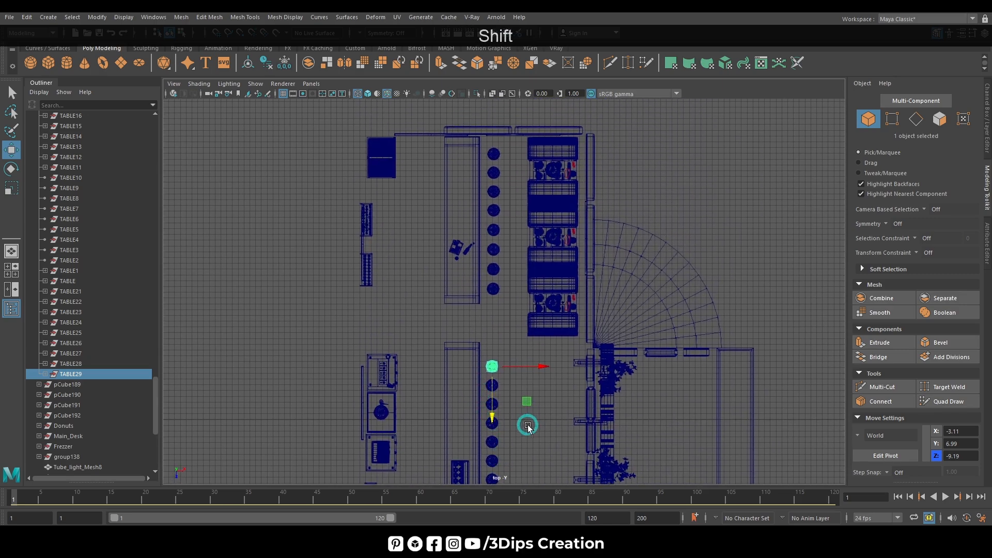
pyautogui.hotkey('shift', 'd')
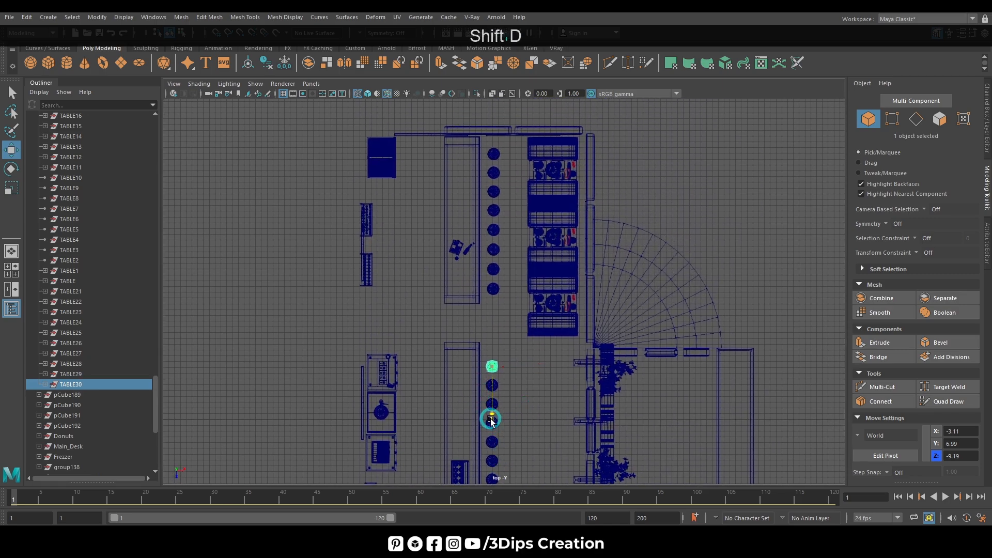
pyautogui.moveTo(492, 421); pyautogui.dragTo(510, 343)
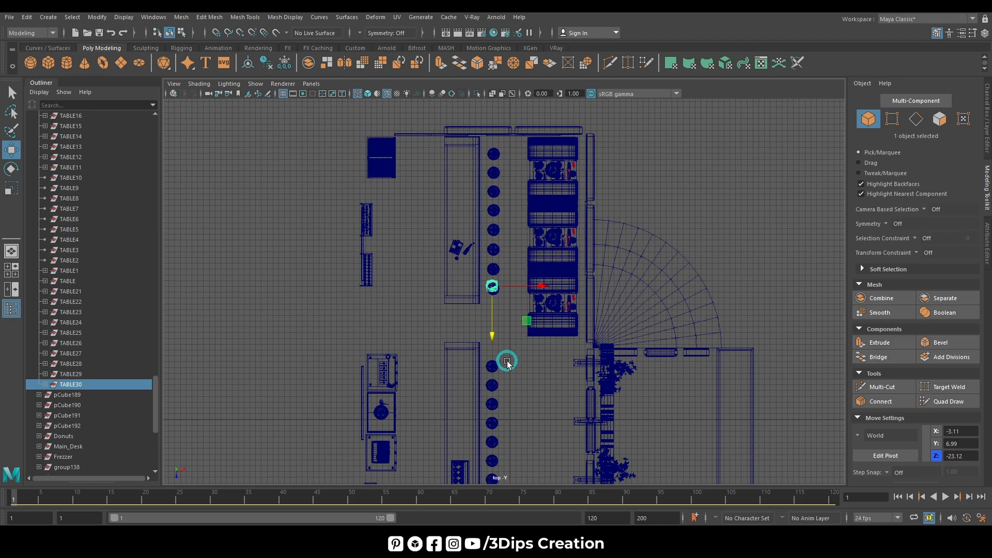
# Step: Fine-tune the duplicated stool along Z to -22.59 so it lines up with the old stool of the far row
pyautogui.press('f')
pyautogui.keyDown('alt'); pyautogui.moveTo(591, 345); pyautogui.dragTo(506, 336, button='right'); pyautogui.keyUp('alt')
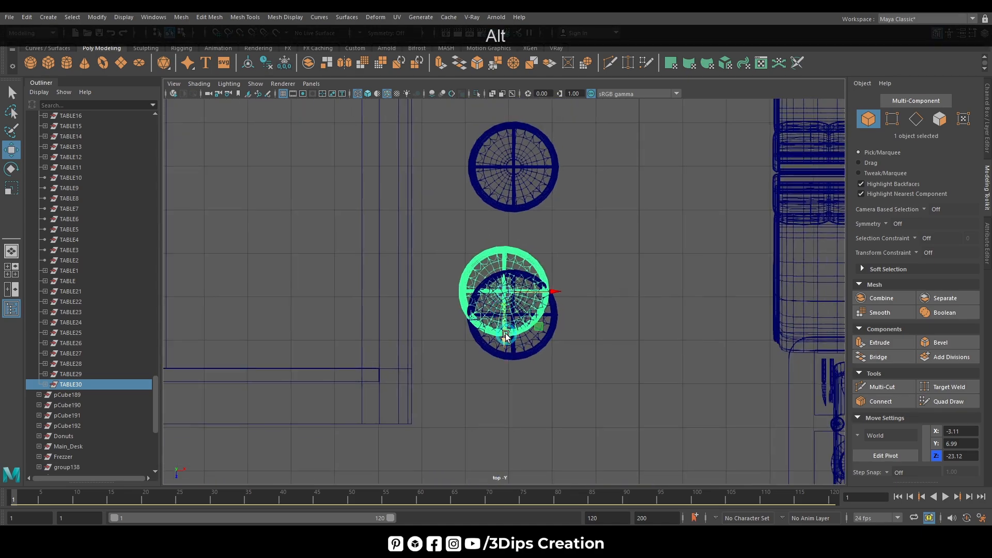
pyautogui.moveTo(506, 336); pyautogui.dragTo(526, 366)
pyautogui.hotkey('ctrl', 'z')
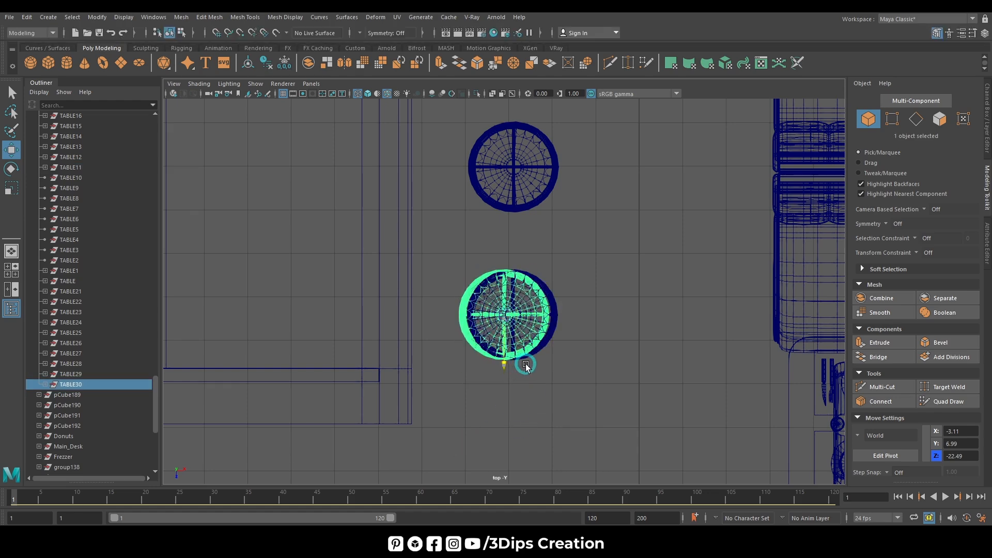
pyautogui.keyDown('alt'); pyautogui.moveTo(578, 391); pyautogui.dragTo(502, 368, button='right'); pyautogui.keyUp('alt')
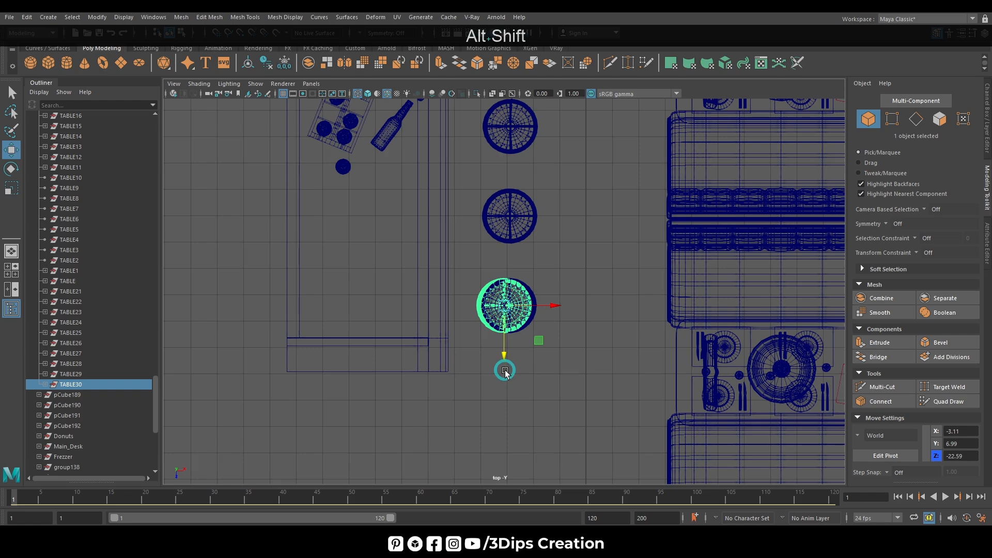
# Step: Duplicate the aligned stool with TABLE31 as the copy and move it along Z onto the second old stool of the far row
pyautogui.hotkey('alt', 'shift', 'd')
pyautogui.moveTo(504, 358); pyautogui.dragTo(506, 336)
pyautogui.moveTo(520, 278); pyautogui.dragTo(530, 266)
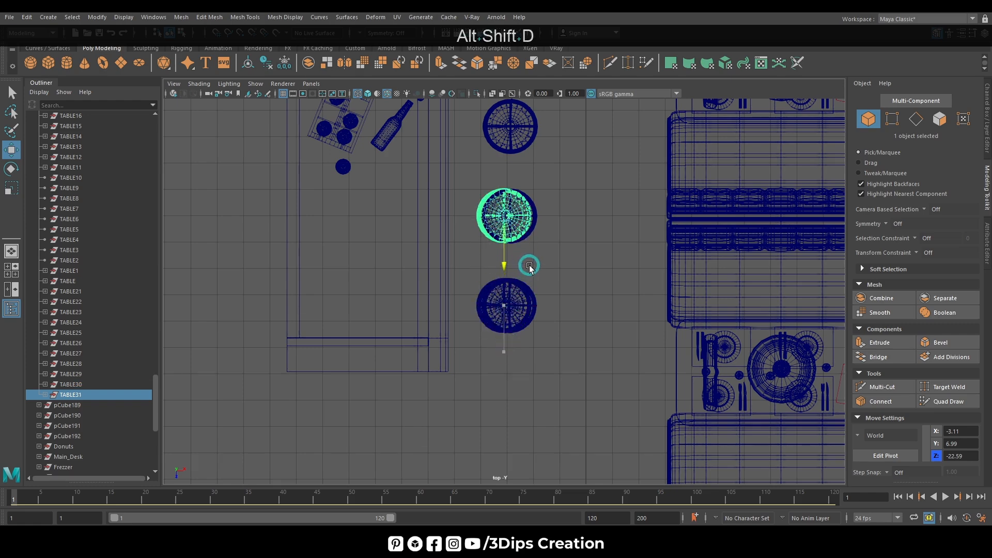
# Step: Duplicate the stool with the same offset six more times along the far row, ending at Z -46.47
pyautogui.keyDown('alt'); pyautogui.moveTo(597, 288); pyautogui.dragTo(268, 339, button='right'); pyautogui.keyUp('alt')
pyautogui.hotkey('shift', 'd')
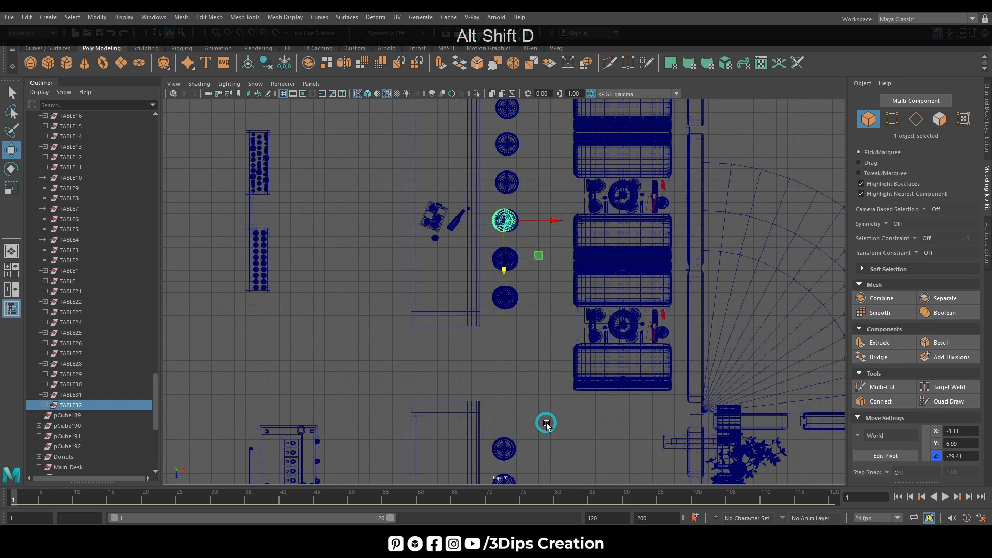
pyautogui.hotkey('shift', 'd')
pyautogui.hotkey('shift', 'd')
pyautogui.hotkey('shift', 'd')
pyautogui.keyDown('alt'); pyautogui.moveTo(555, 416); pyautogui.dragTo(400, 398, button='right'); pyautogui.keyUp('alt')
pyautogui.hotkey('shift', 'd')
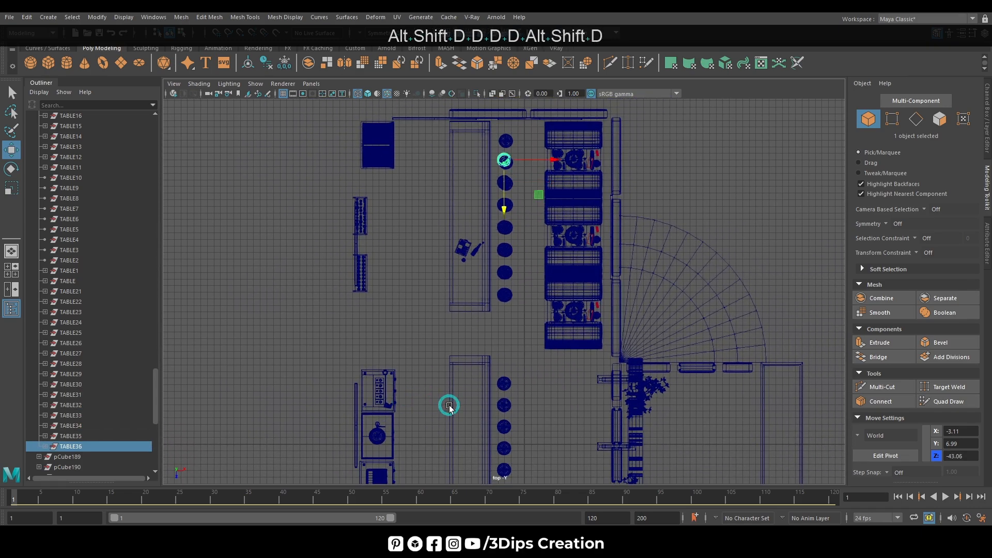
pyautogui.hotkey('shift', 'd')
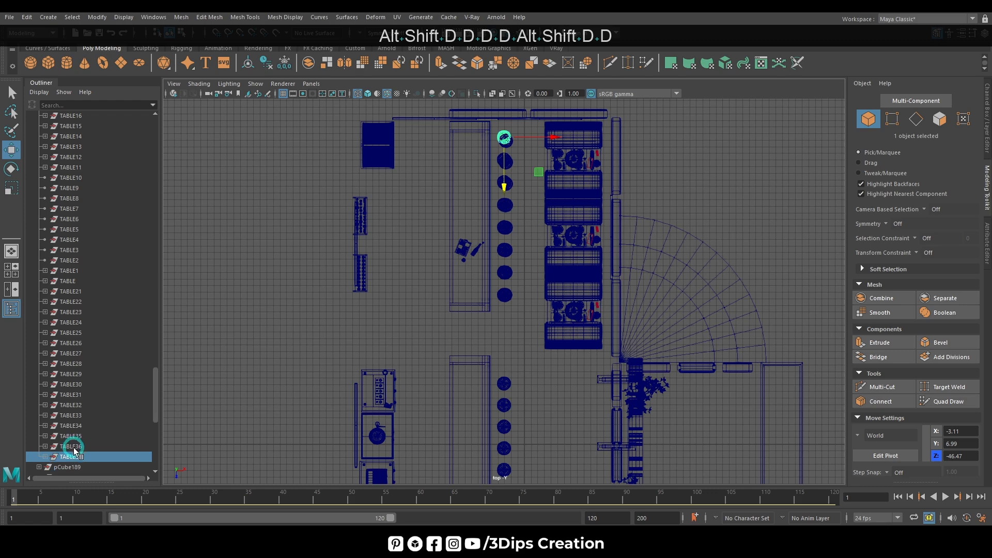
# Step: Hide the new stools TABLE30 through TABLE37 and delete the eight old stools of the far row
pyautogui.keyDown('shift'); pyautogui.click(77, 385); pyautogui.keyUp('shift')
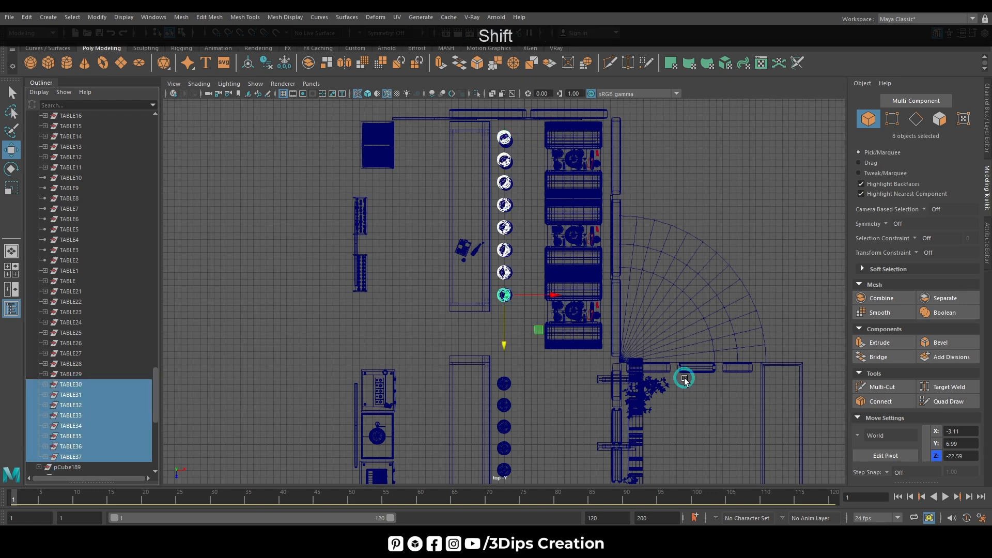
pyautogui.hotkey('ctrl', 'h')
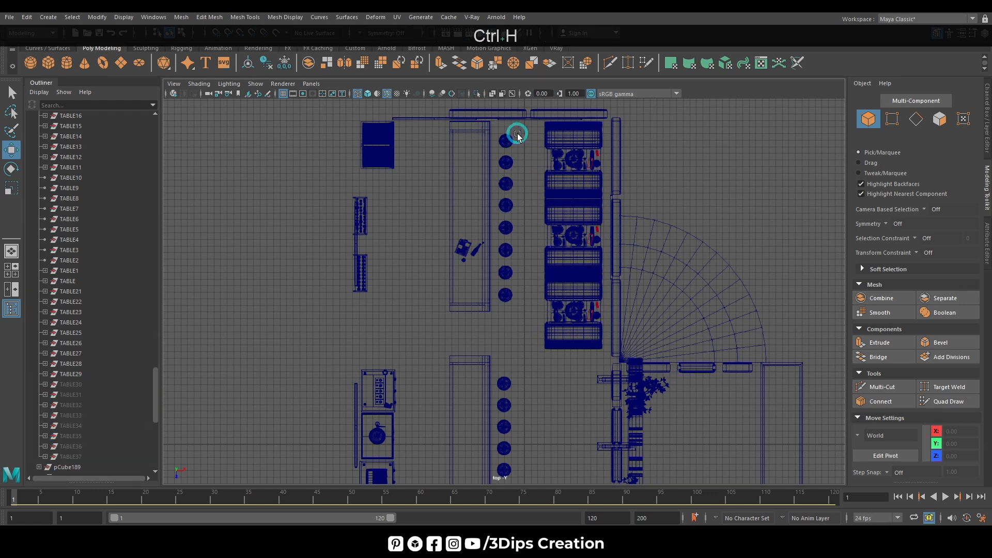
pyautogui.moveTo(492, 196); pyautogui.dragTo(525, 311)
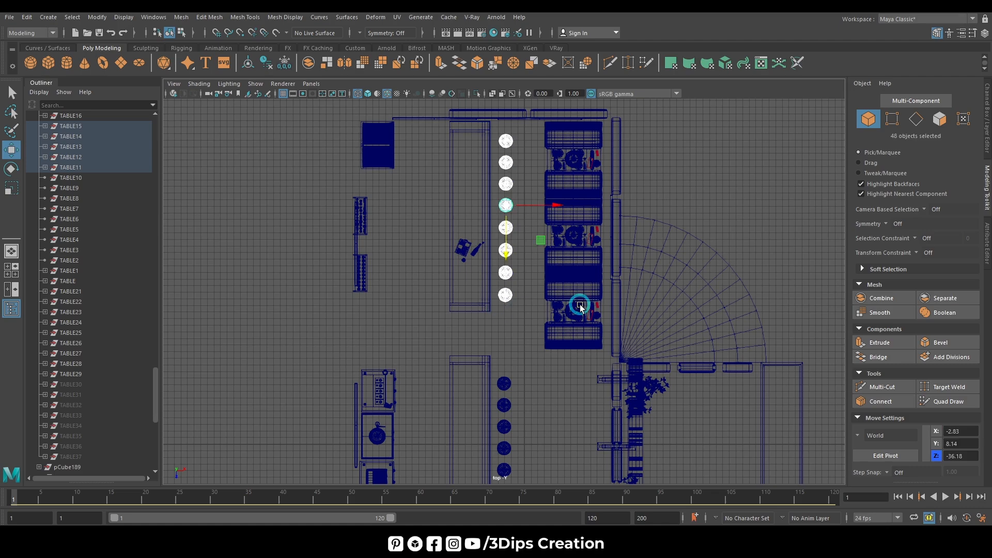
pyautogui.press('Delete')
# Step: Unhide the stools TABLE30 through TABLE37 and frame them in the perspective view
pyautogui.click(55, 456)
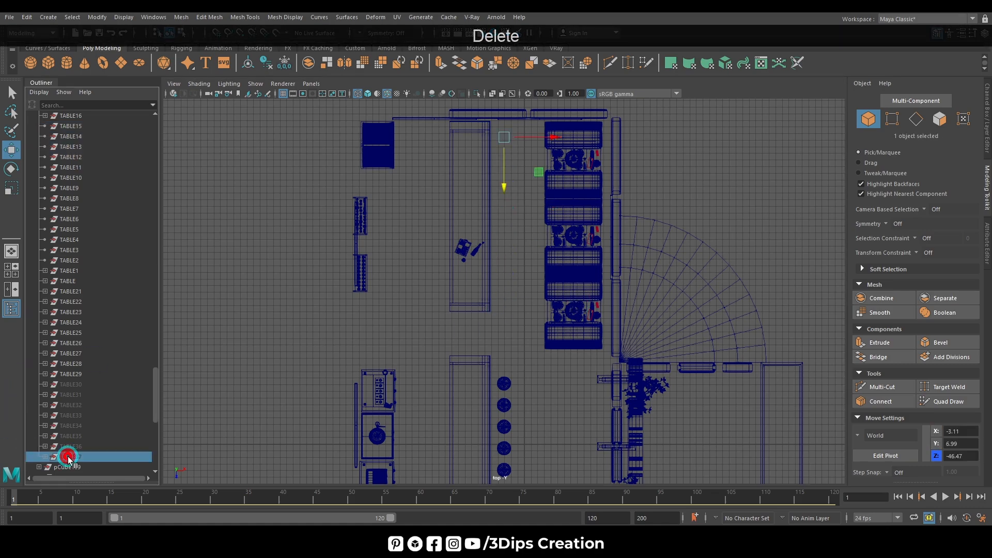
pyautogui.keyDown('shift'); pyautogui.click(78, 384); pyautogui.keyUp('shift')
pyautogui.hotkey('shift', 'h')
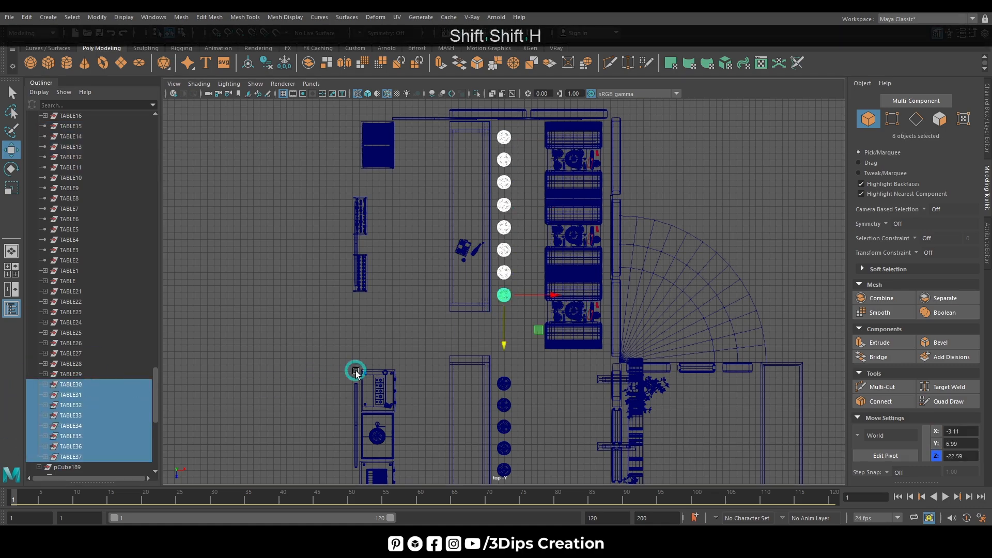
pyautogui.press('space')
pyautogui.press('space')
pyautogui.press('f')
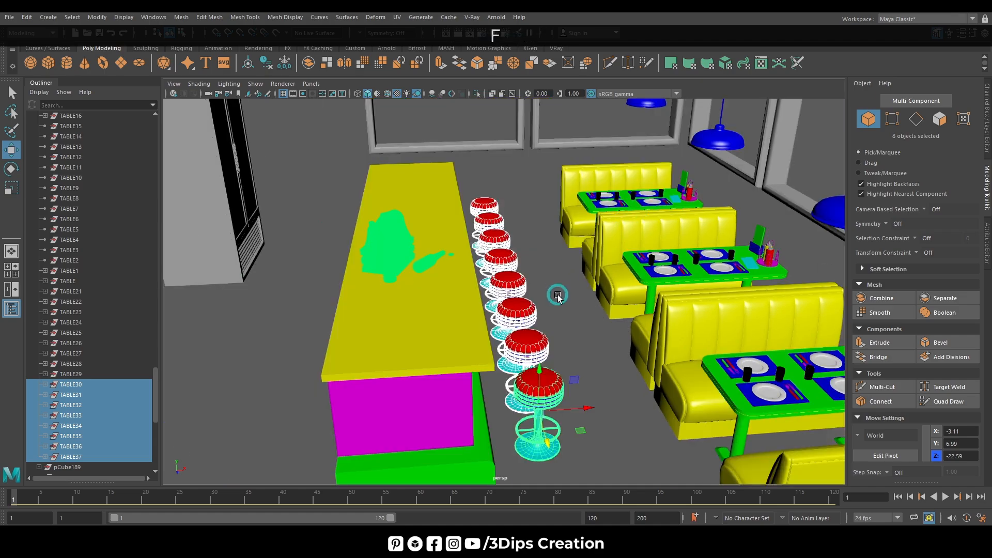
# Step: Duplicate TABLE21 and move the copy in the top view onto the first old stool of the counter's curve, at about X -5.4, Z 23.34
pyautogui.keyDown('alt'); pyautogui.moveTo(558, 297); pyautogui.dragTo(722, 300); pyautogui.keyUp('alt')
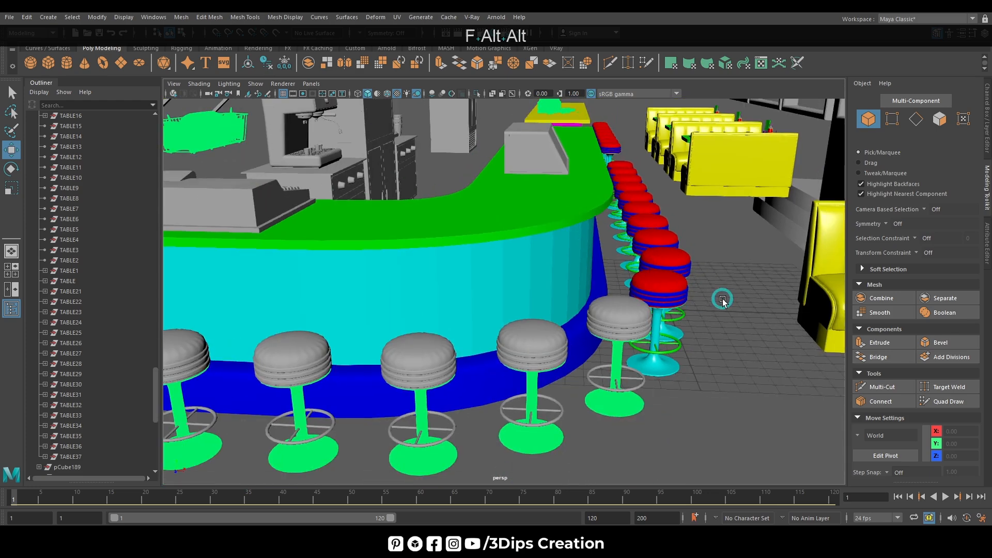
pyautogui.click(659, 258)
pyautogui.press('space')
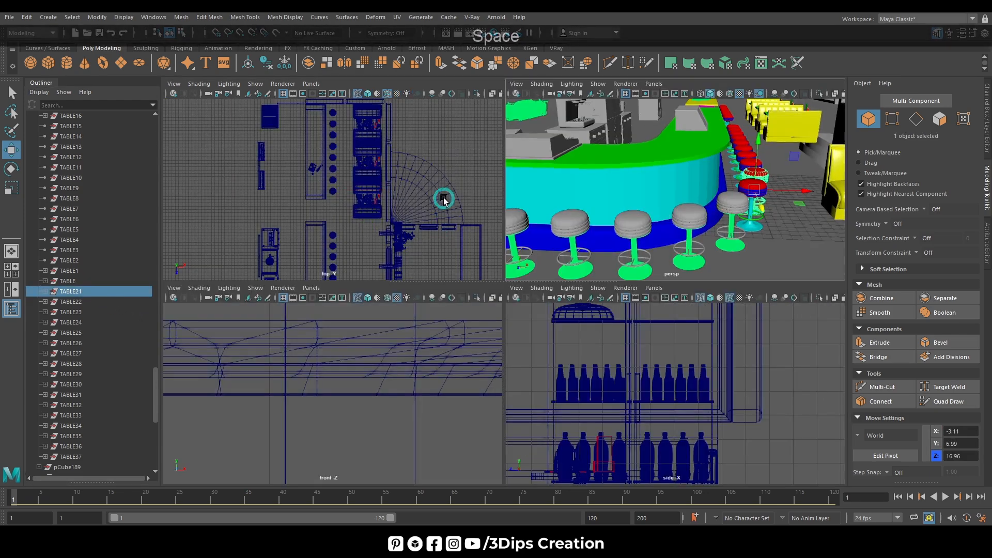
pyautogui.press('space')
pyautogui.press('f')
pyautogui.keyDown('alt'); pyautogui.moveTo(702, 292); pyautogui.dragTo(547, 318, button='right'); pyautogui.keyUp('alt')
pyautogui.keyDown('alt'); pyautogui.moveTo(572, 265); pyautogui.dragTo(634, 184, button='middle'); pyautogui.keyUp('alt')
pyautogui.keyDown('alt'); pyautogui.moveTo(632, 186); pyautogui.dragTo(556, 286, button='right'); pyautogui.keyUp('alt')
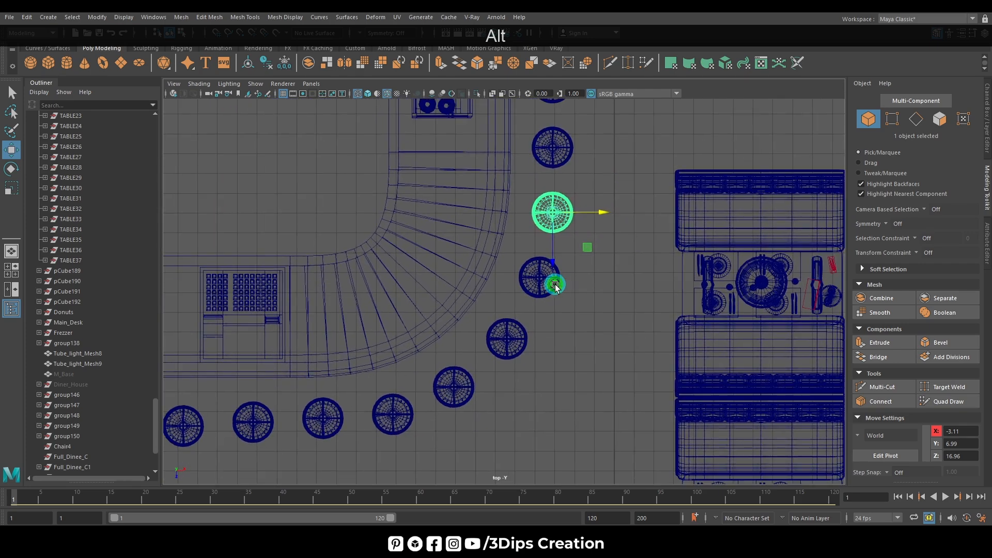
pyautogui.hotkey('alt', 'shift', 'd')
pyautogui.moveTo(558, 264); pyautogui.dragTo(540, 391, button='middle')
pyautogui.moveTo(590, 369); pyautogui.dragTo(517, 390, button='middle')
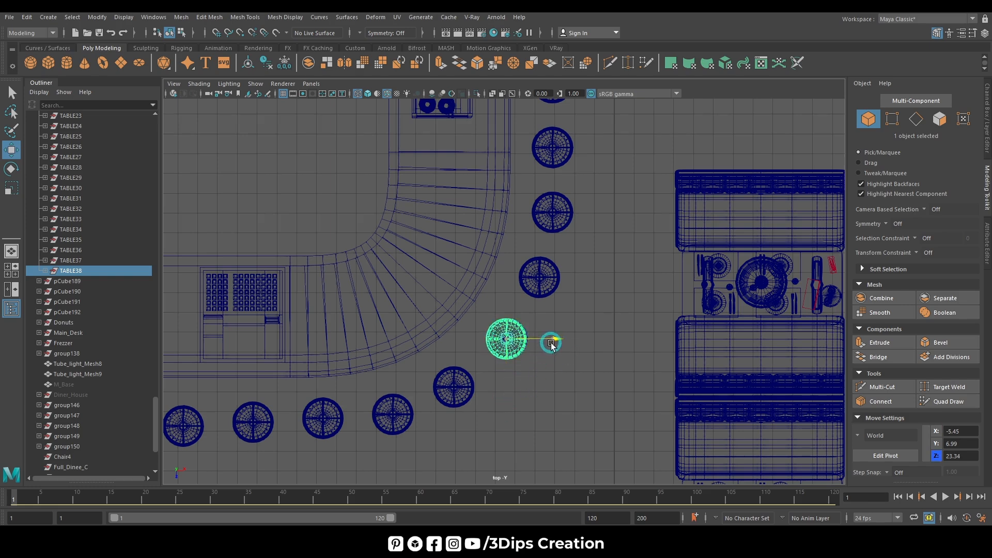
pyautogui.click(549, 340)
# Step: Duplicate the stool twice along the curve, placing the copies on the next old stools at about X -8.11, Z 25.7 and X -11.13, Z 27.16
pyautogui.hotkey('shift', 'd')
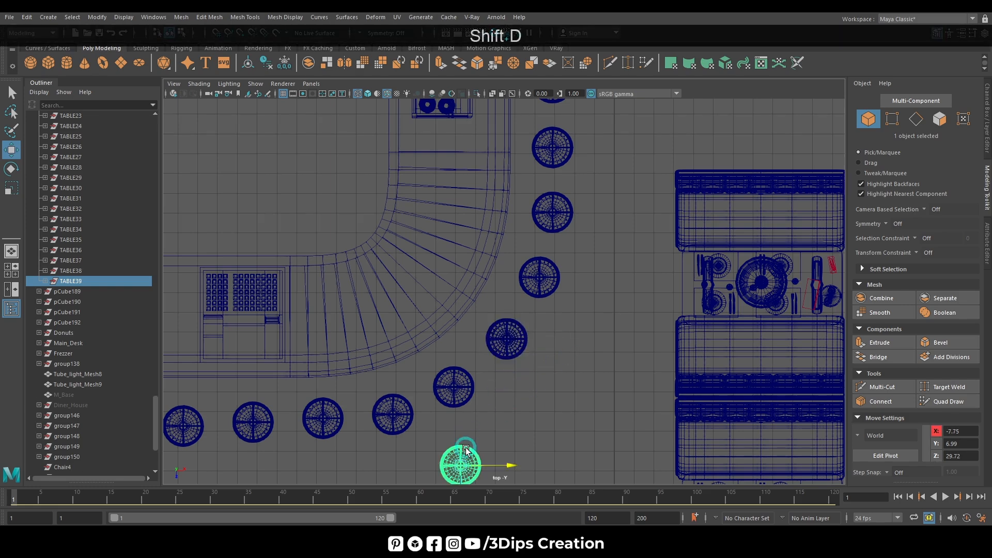
pyautogui.moveTo(462, 484); pyautogui.dragTo(489, 398)
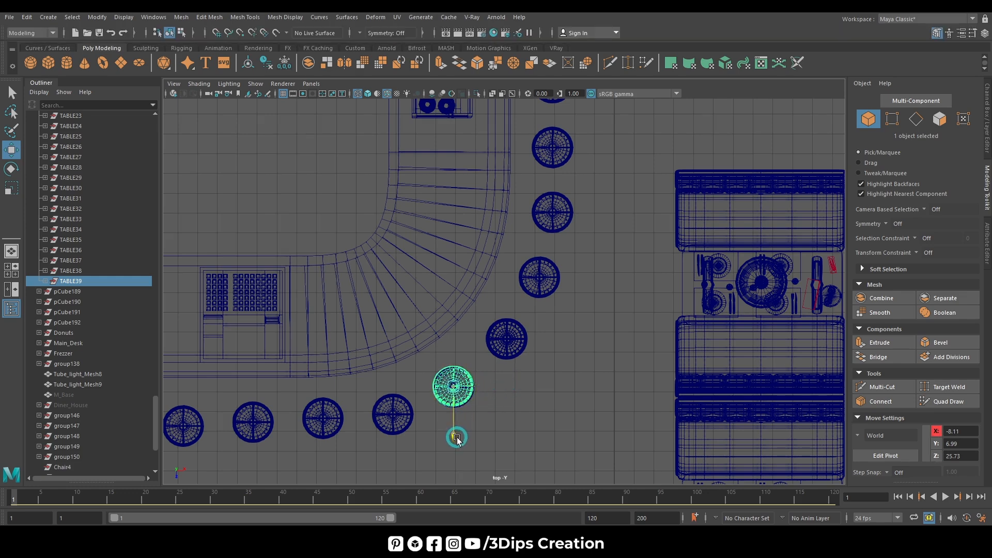
pyautogui.hotkey('shift', 'd')
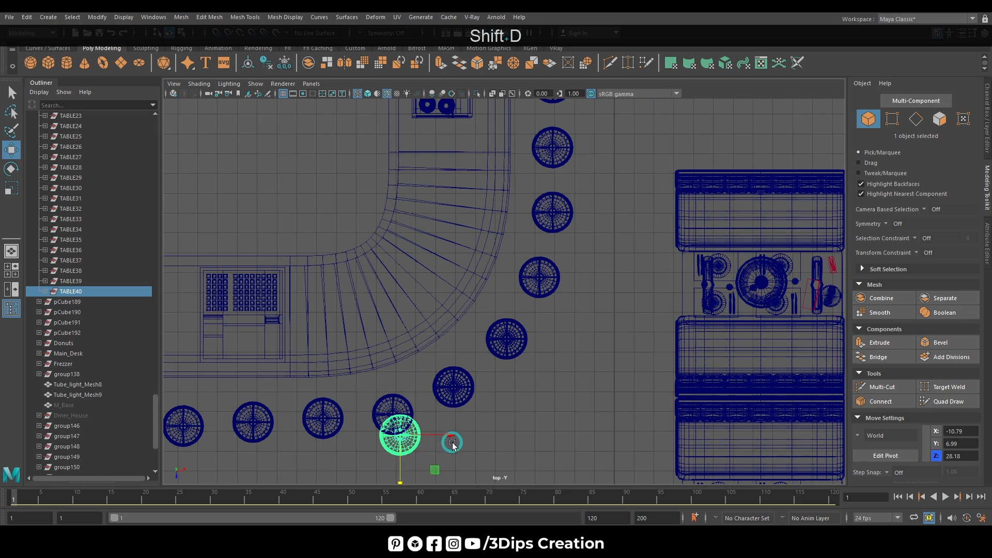
pyautogui.click(449, 442)
pyautogui.hotkey('ctrl', 'z')
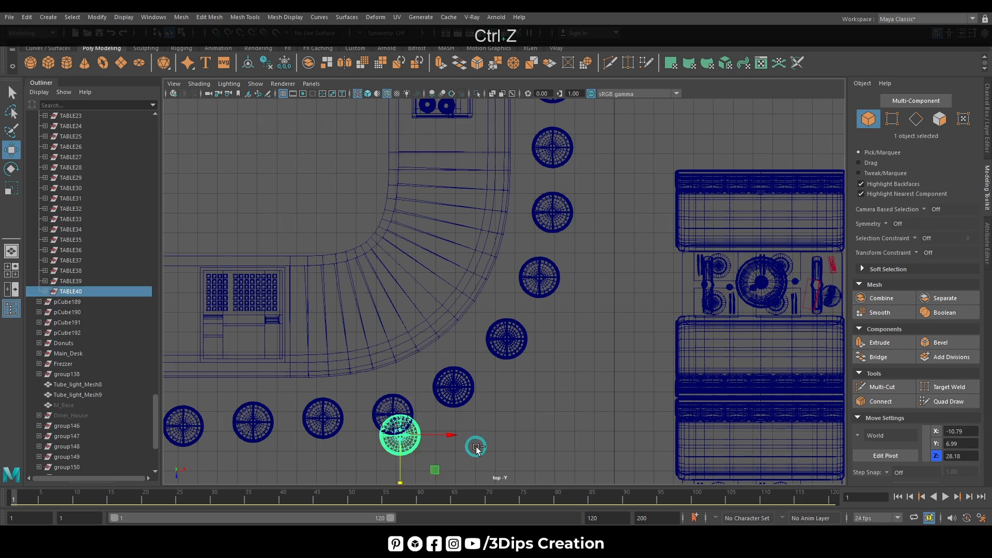
pyautogui.moveTo(452, 437); pyautogui.dragTo(447, 437)
pyautogui.moveTo(394, 468); pyautogui.dragTo(395, 447)
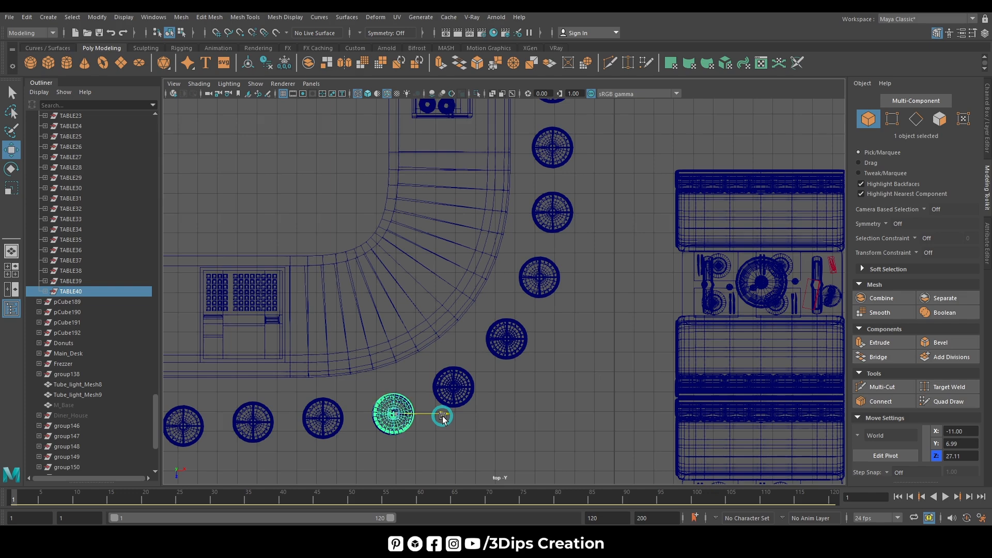
pyautogui.moveTo(392, 457); pyautogui.dragTo(391, 459)
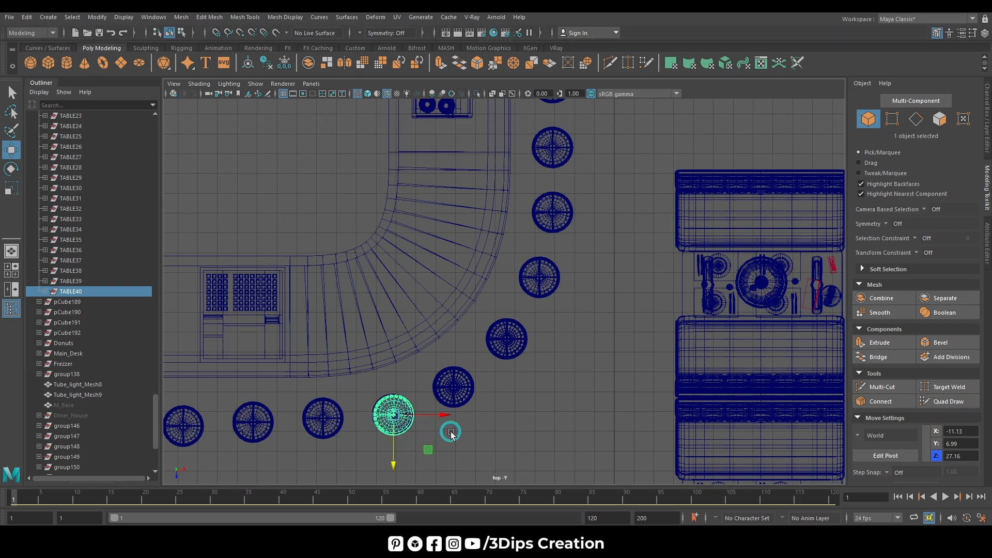
# Step: Duplicate the stool onto the next old one at X -14.70, Z 27.32, and repeat that offset for the last two old stools
pyautogui.hotkey('shift', 'd')
pyautogui.moveTo(442, 415); pyautogui.dragTo(377, 443)
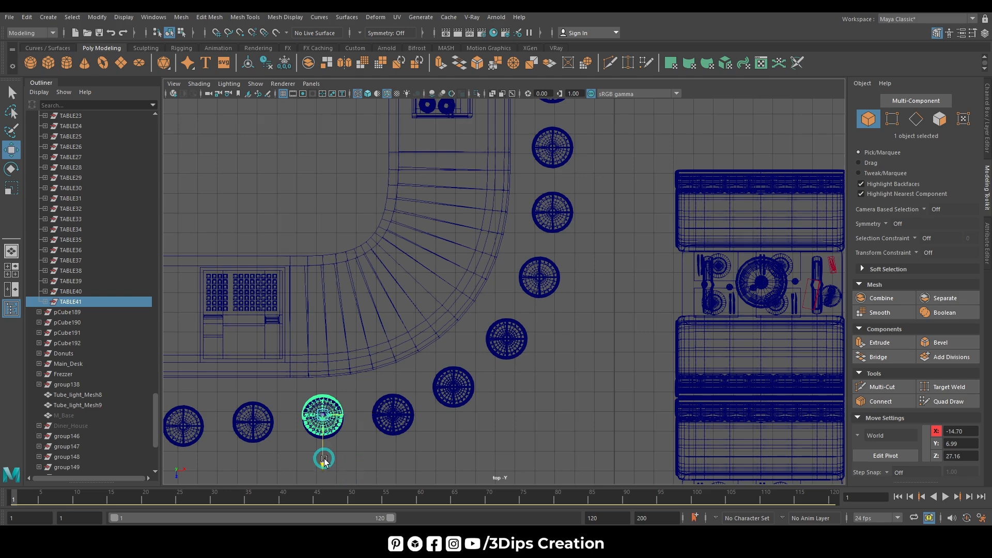
pyautogui.moveTo(324, 461); pyautogui.dragTo(332, 464)
pyautogui.hotkey('shift', 'd')
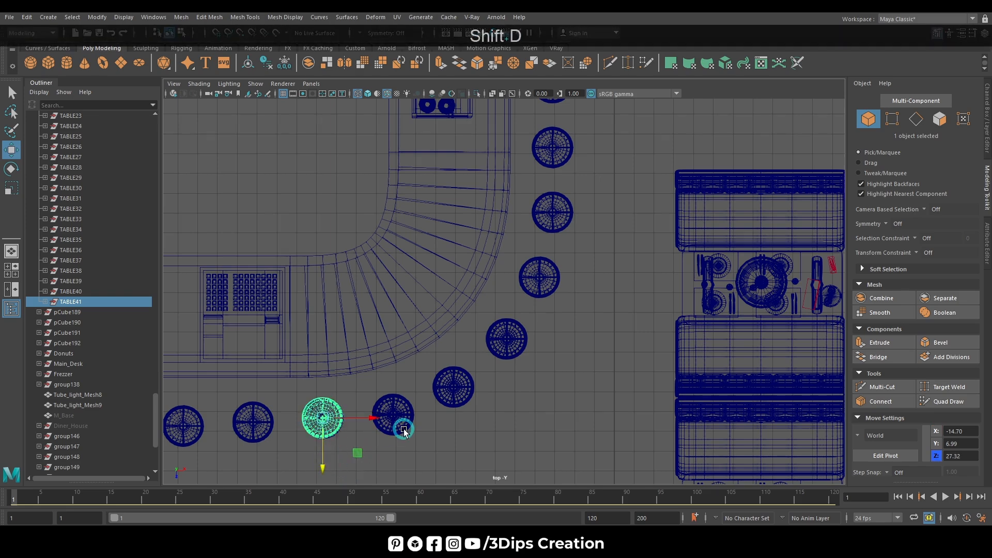
pyautogui.scroll(-2, 594, 327)
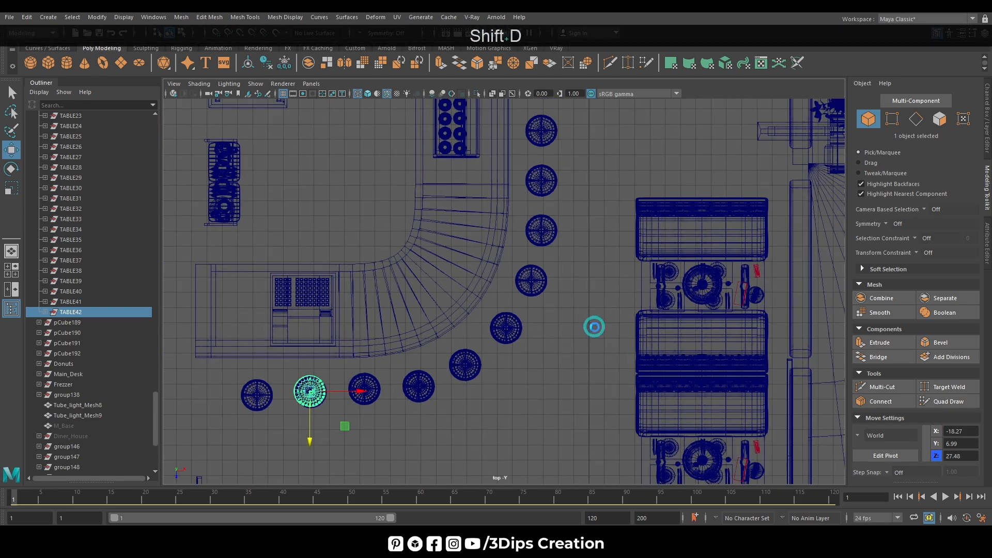
pyautogui.hotkey('shift', 'd')
# Step: Hide TABLE36 through TABLE43 and delete the second old stool on the counter's curve
pyautogui.keyDown('shift'); pyautogui.click(85, 251); pyautogui.keyUp('shift')
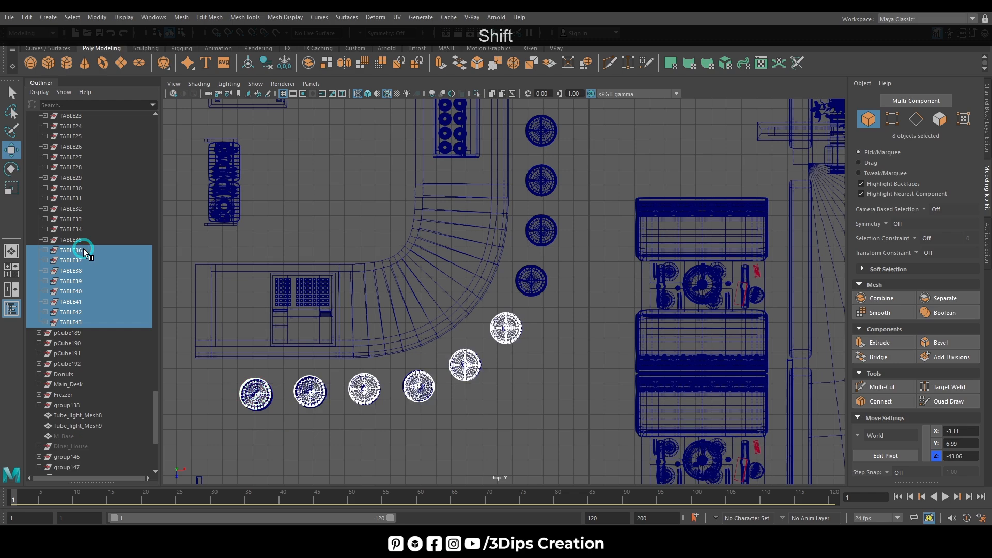
pyautogui.hotkey('ctrl', 'h')
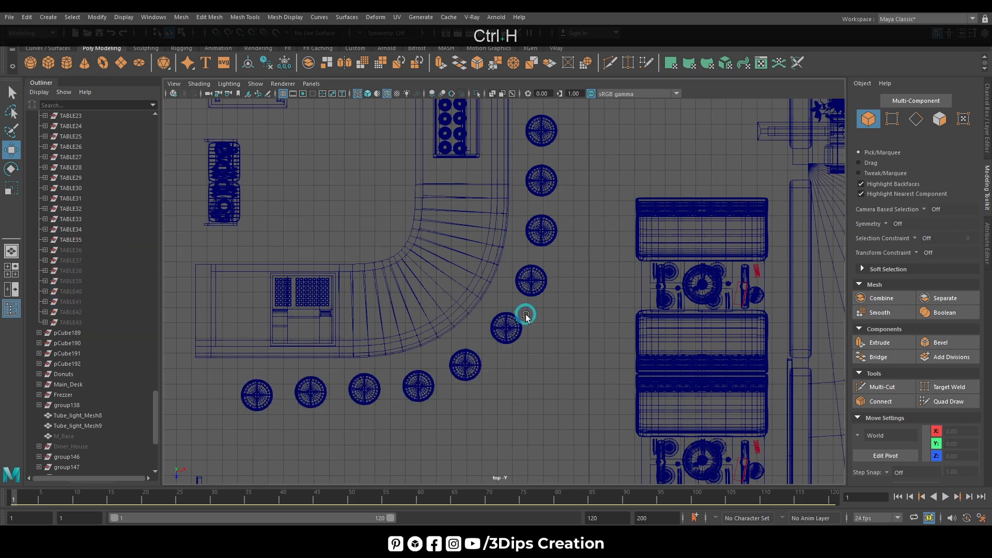
pyautogui.press('space')
pyautogui.press('space')
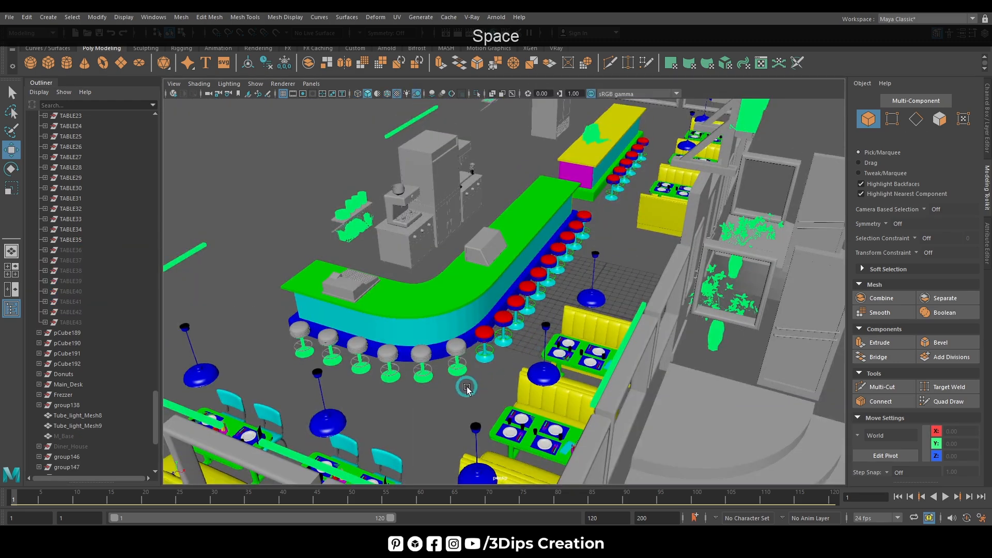
pyautogui.press('space')
pyautogui.press('space')
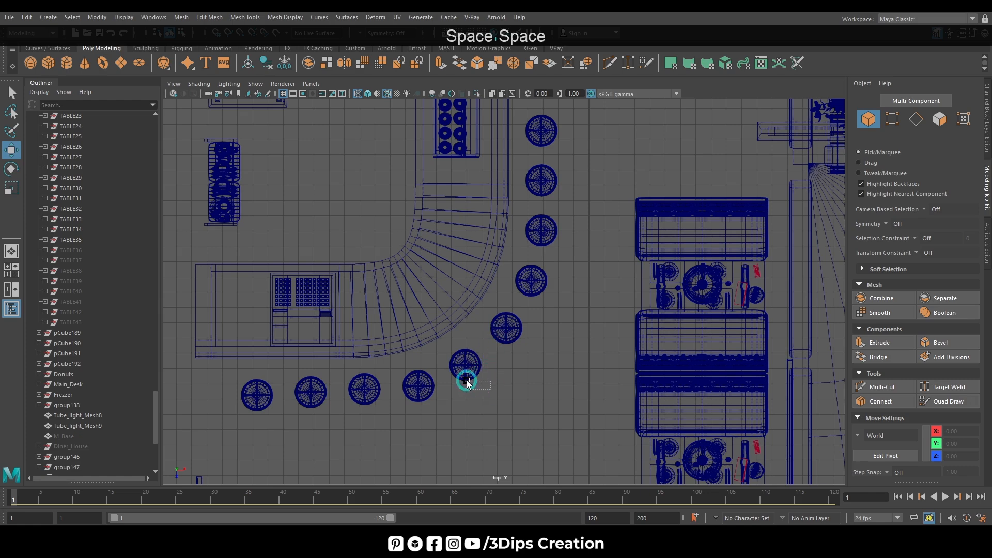
pyautogui.moveTo(449, 347); pyautogui.dragTo(451, 347)
pyautogui.press('Delete')
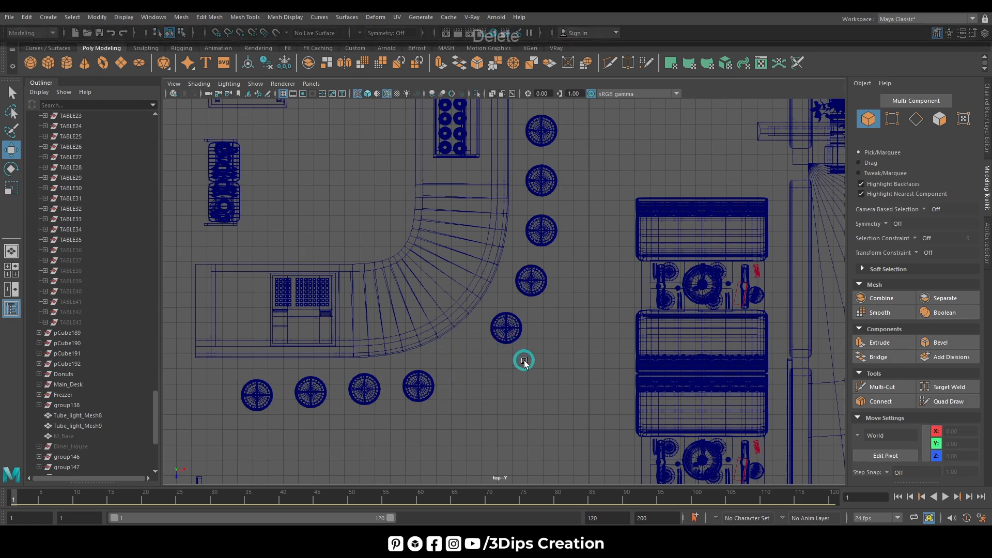
# Step: Delete the five remaining old stools around the counter's curve and along its short end
pyautogui.press('space')
pyautogui.press('space')
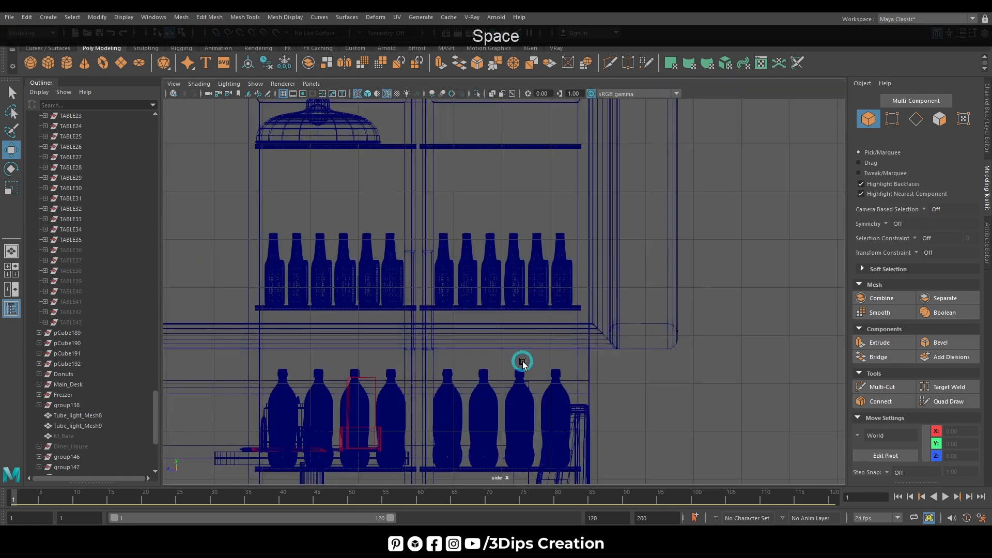
pyautogui.press('space')
pyautogui.press('space')
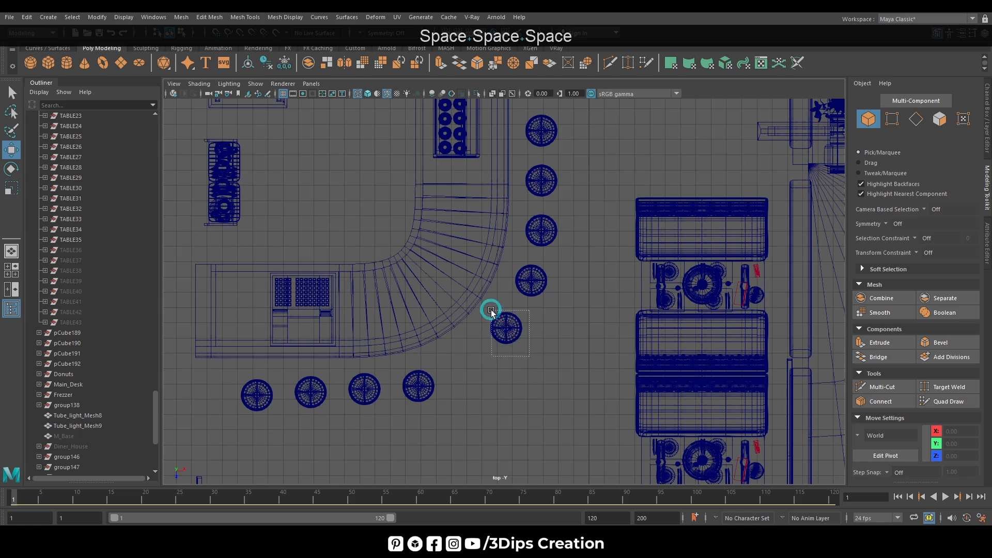
pyautogui.moveTo(491, 310); pyautogui.dragTo(490, 314)
pyautogui.press('Delete')
pyautogui.moveTo(476, 430)
pyautogui.mouseDown()
pyautogui.moveTo(237, 385)
pyautogui.moveTo(222, 373)
pyautogui.mouseUp()
pyautogui.press('Delete')
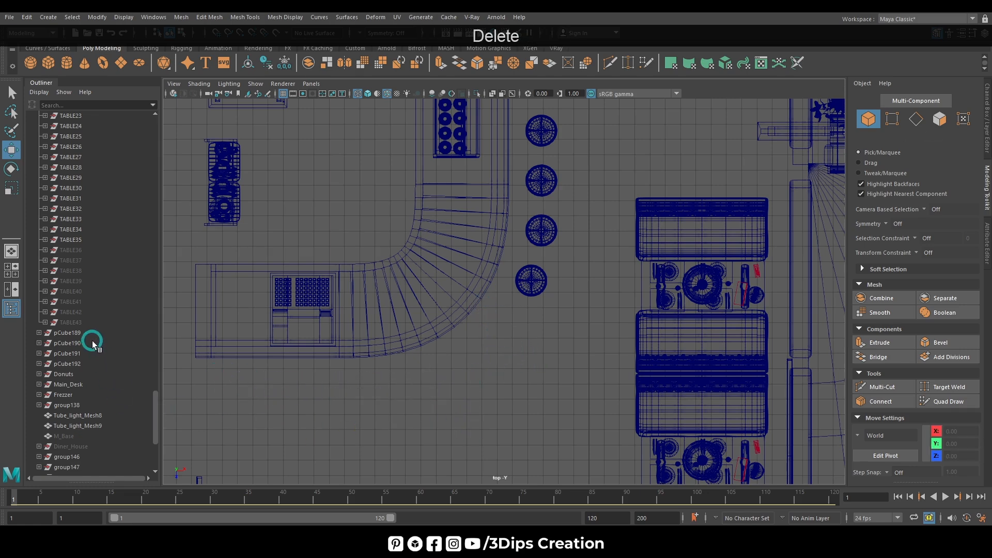
# Step: Unhide the stools TABLE36 through TABLE43 and clear the selection
pyautogui.click(88, 321)
pyautogui.keyDown('shift'); pyautogui.click(93, 250); pyautogui.keyUp('shift')
pyautogui.hotkey('shift', 'h')
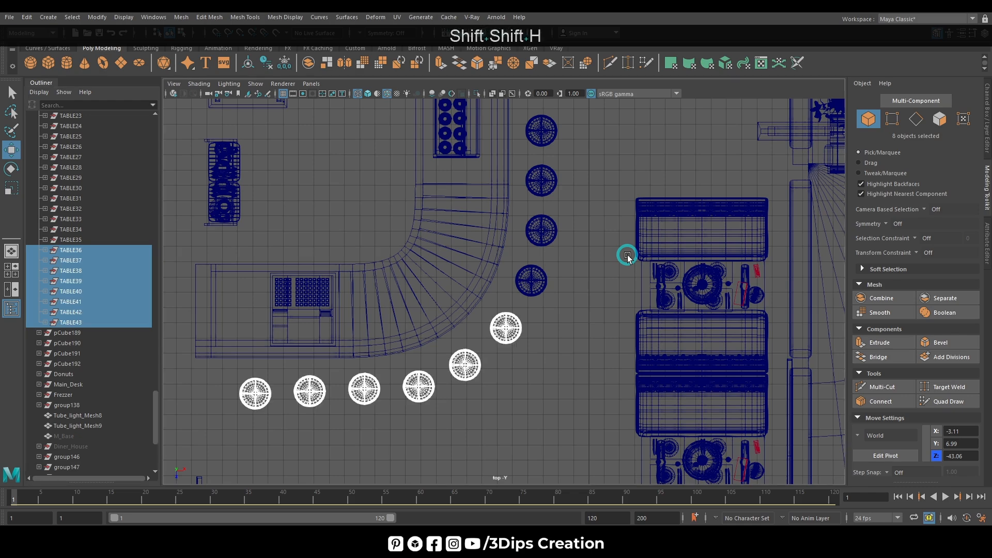
pyautogui.click(362, 426)
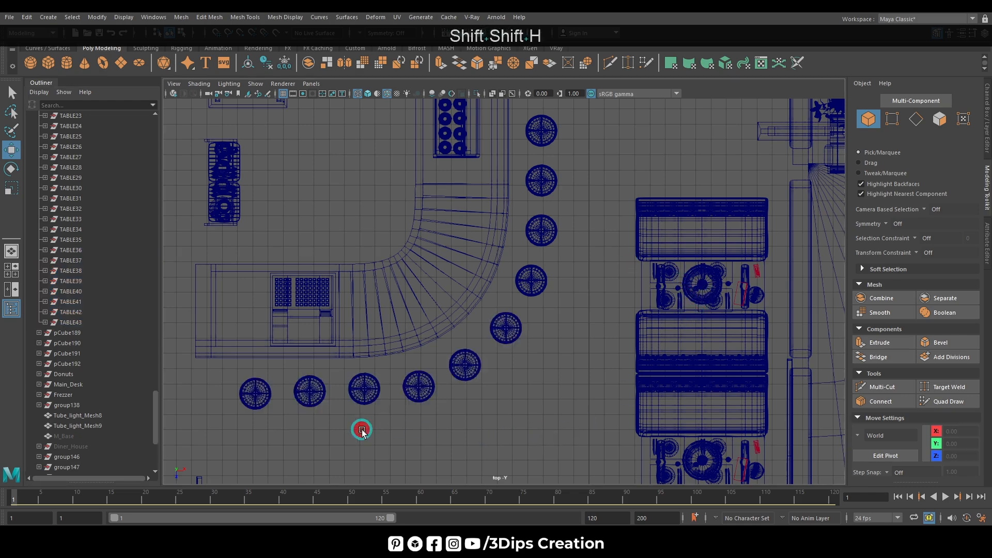
# Step: Nudge the stool TABLE40 to X -11.45, Z 27.08 to adjust its spacing along the counter's curve
pyautogui.keyDown('alt'); pyautogui.moveTo(444, 428); pyautogui.dragTo(576, 401, button='right'); pyautogui.keyUp('alt')
pyautogui.keyDown('alt'); pyautogui.moveTo(576, 400); pyautogui.dragTo(671, 300, button='middle'); pyautogui.keyUp('alt')
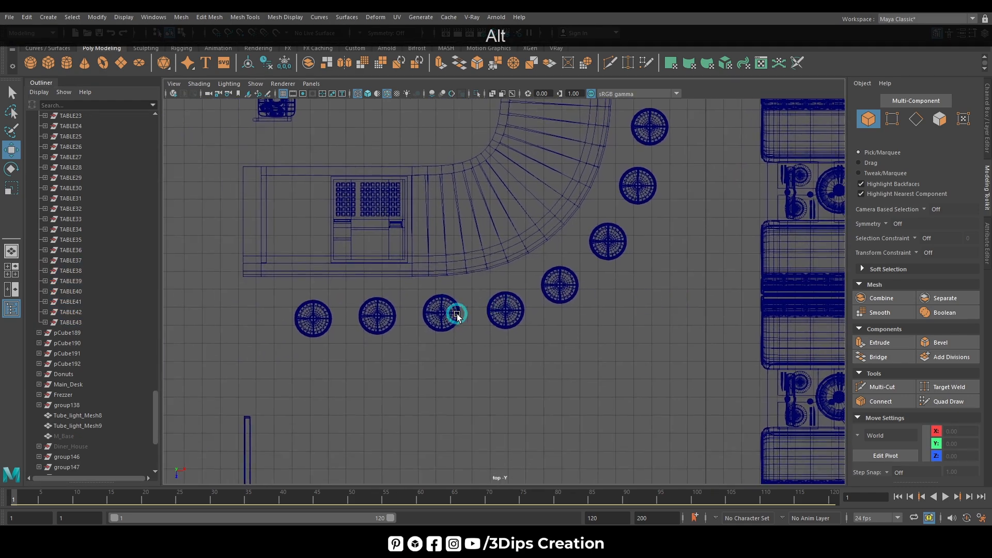
pyautogui.click(504, 311)
pyautogui.click(106, 293)
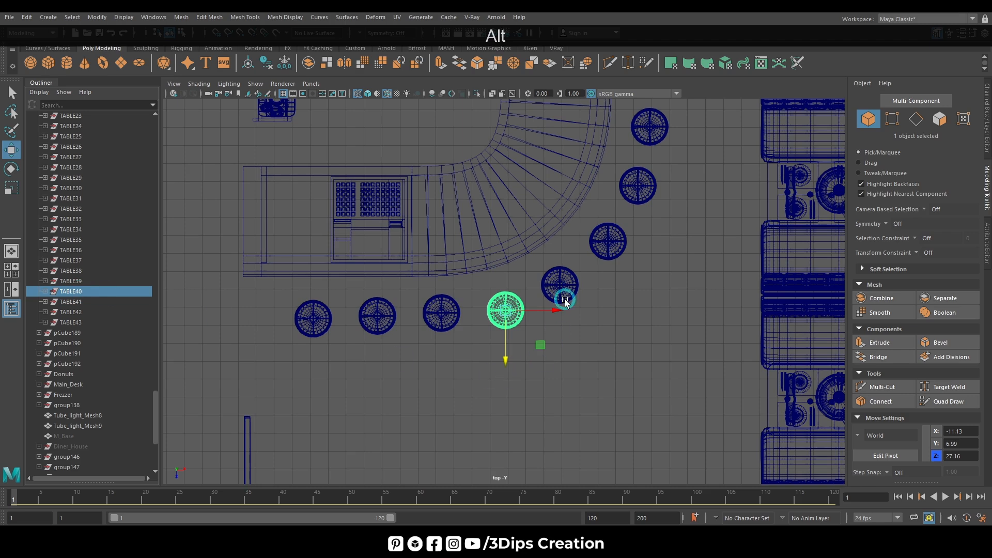
pyautogui.moveTo(550, 315); pyautogui.dragTo(547, 315)
pyautogui.moveTo(503, 361); pyautogui.dragTo(505, 360)
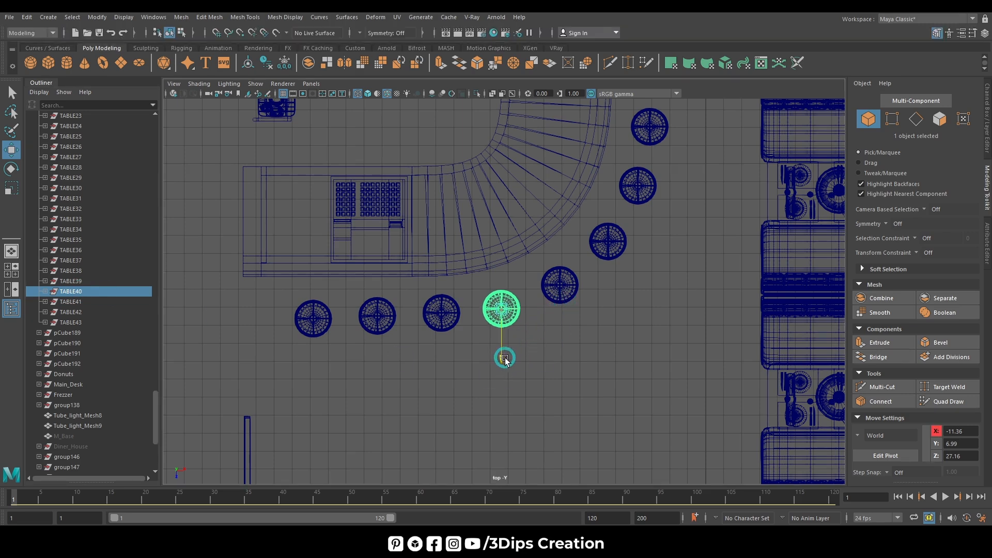
pyautogui.moveTo(549, 313); pyautogui.dragTo(547, 314)
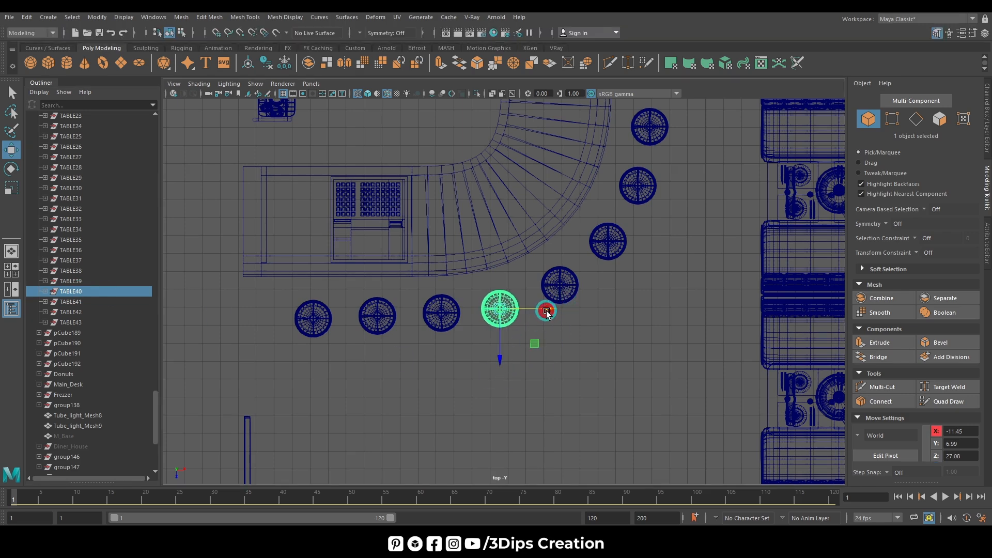
pyautogui.click(443, 338)
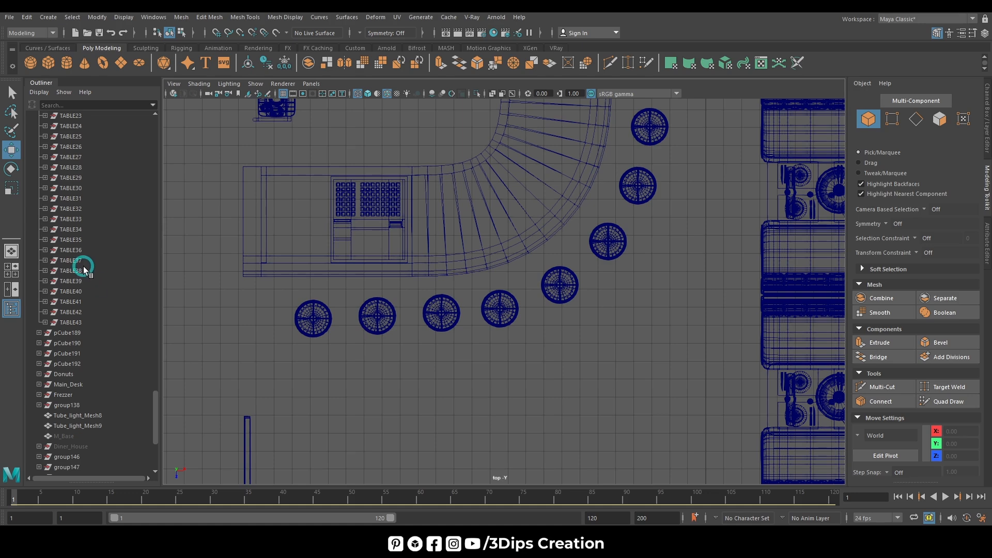
# Step: Nudge the stool TABLE41 to X -15.02, Z 27.46 to even out its spacing along the counter
pyautogui.click(78, 280)
pyautogui.click(83, 291)
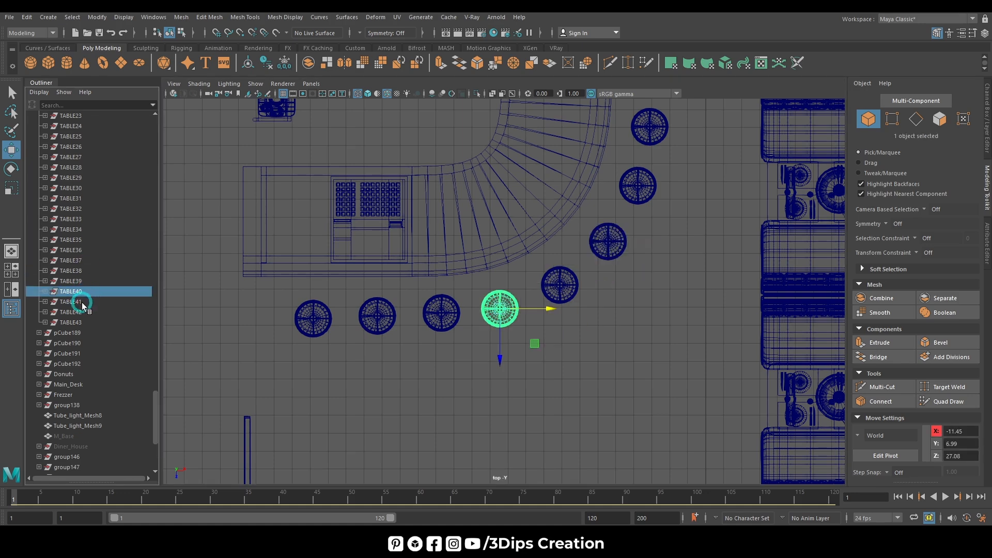
pyautogui.click(78, 301)
pyautogui.moveTo(483, 317); pyautogui.dragTo(477, 317)
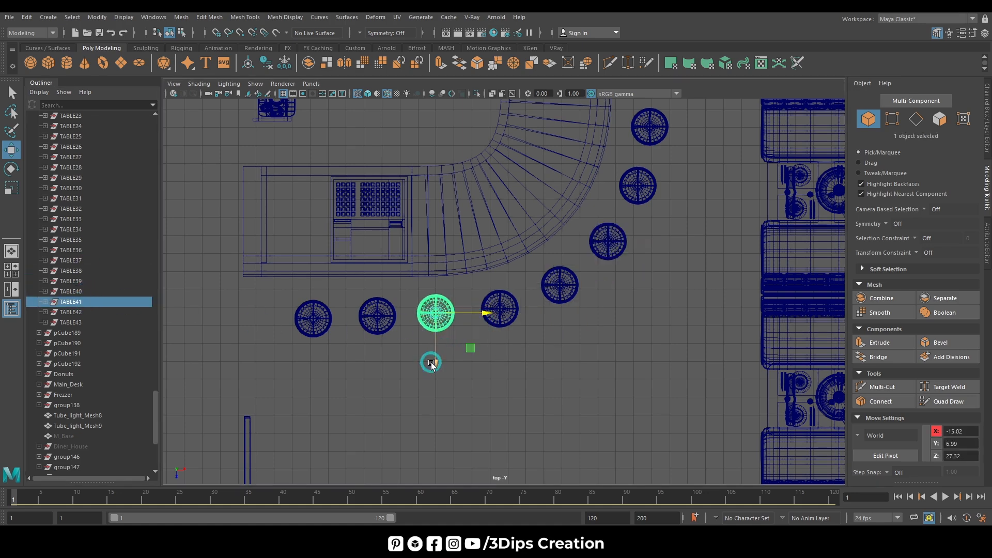
pyautogui.moveTo(437, 362); pyautogui.dragTo(439, 365)
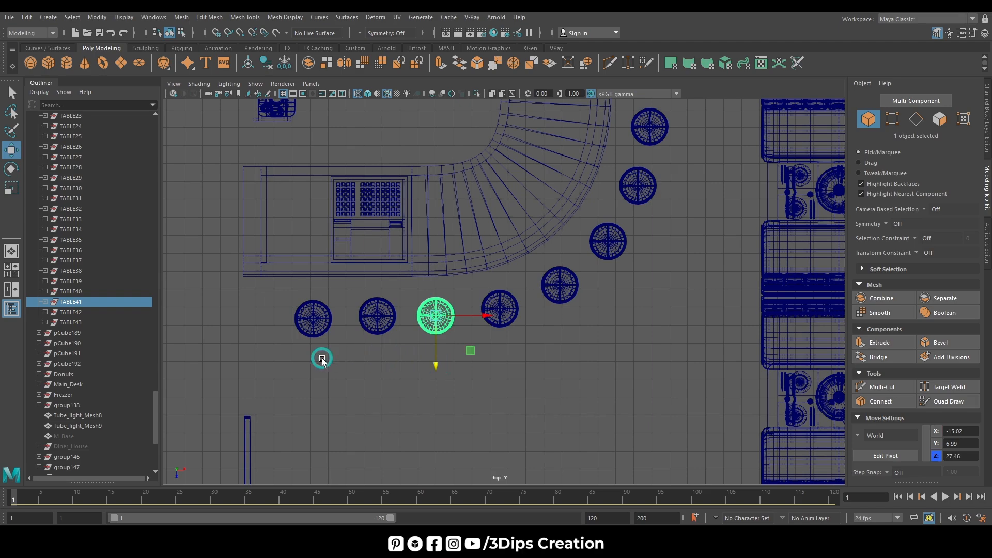
# Step: Nudge the end stool TABLE43 along Z into line with its neighbours and return to the perspective view
pyautogui.click(113, 323)
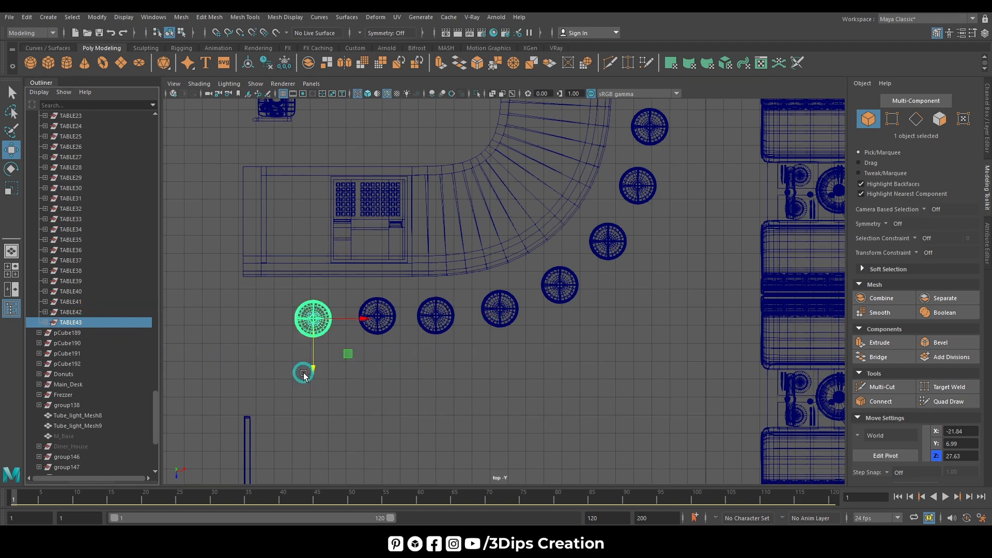
pyautogui.moveTo(304, 375); pyautogui.dragTo(319, 370)
pyautogui.press('space')
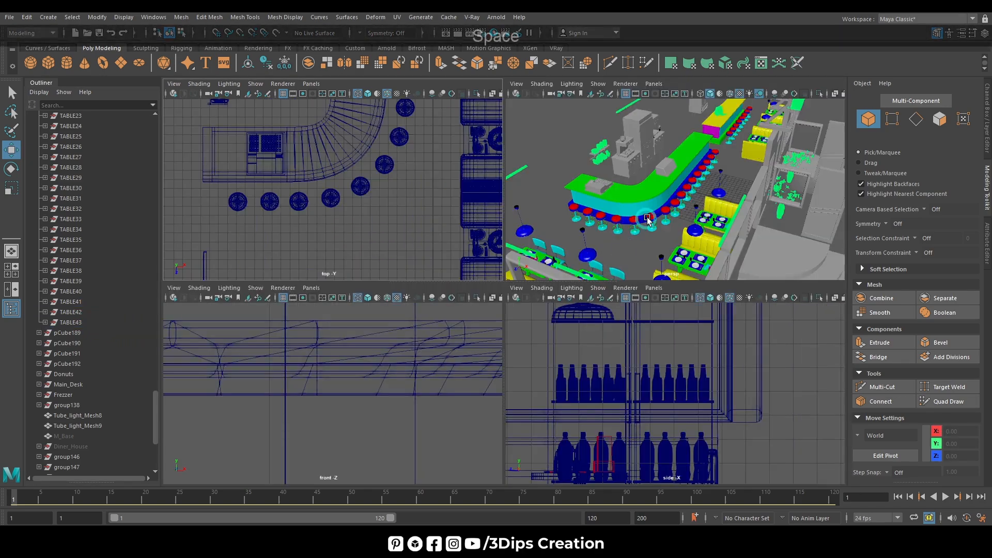
pyautogui.press('space')
pyautogui.keyDown('alt'); pyautogui.moveTo(478, 393); pyautogui.dragTo(589, 336); pyautogui.keyUp('alt')
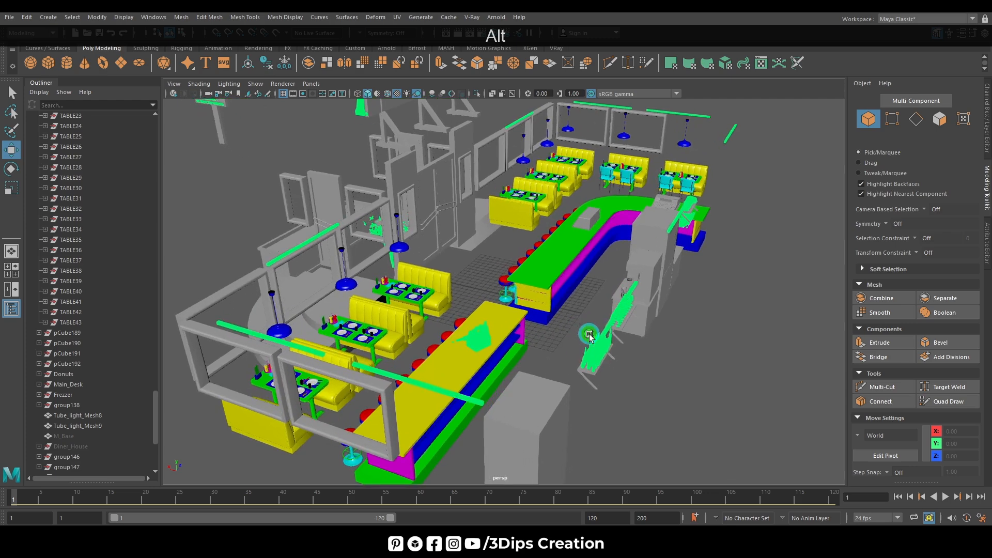
# Step: Create camera-based UVs for the wall pillar with the window opening beside the entrance doors
pyautogui.click(449, 228)
pyautogui.press('f')
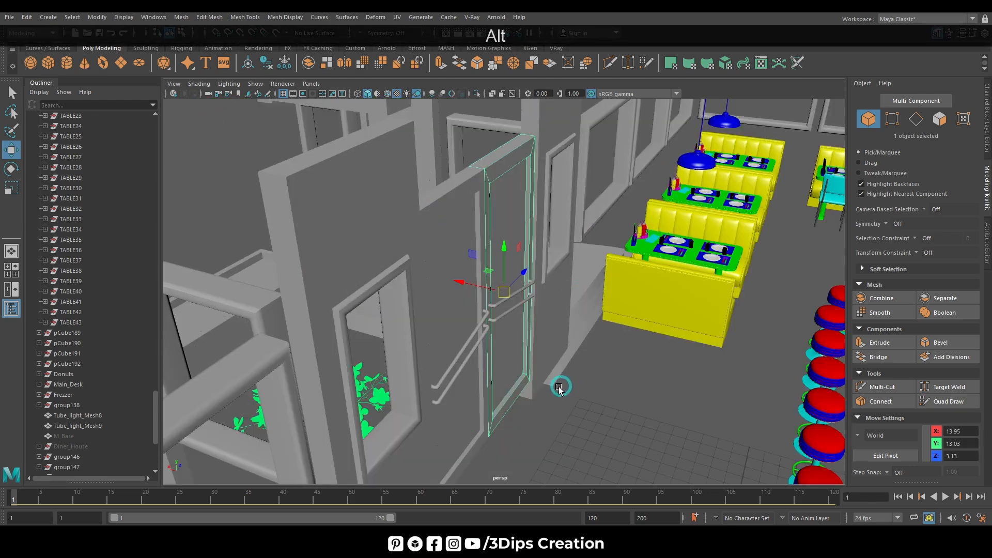
pyautogui.keyDown('alt'); pyautogui.moveTo(559, 388); pyautogui.dragTo(476, 381); pyautogui.keyUp('alt')
pyautogui.keyDown('alt'); pyautogui.moveTo(475, 381); pyautogui.dragTo(305, 342, button='right'); pyautogui.keyUp('alt')
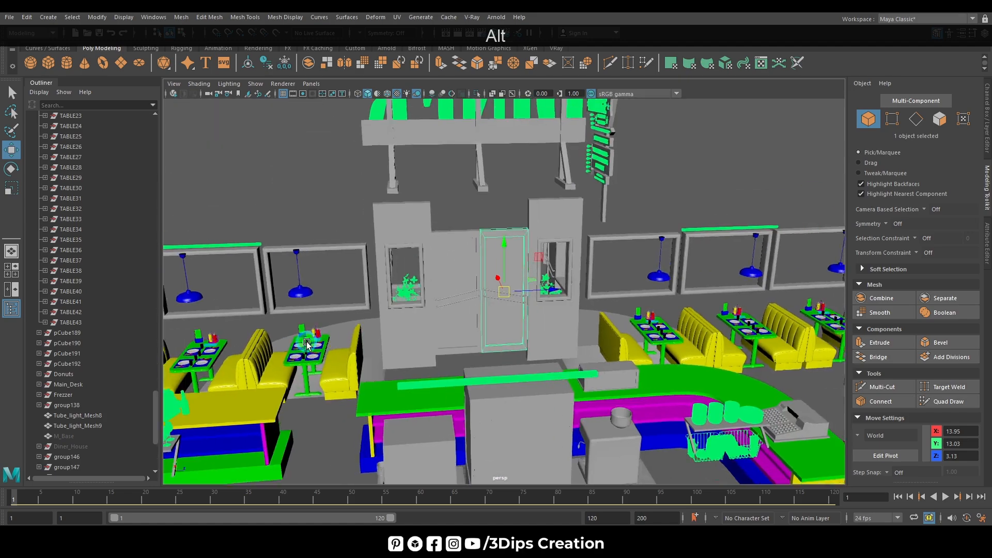
pyautogui.keyDown('alt'); pyautogui.moveTo(305, 342); pyautogui.dragTo(428, 361); pyautogui.keyUp('alt')
pyautogui.press('f')
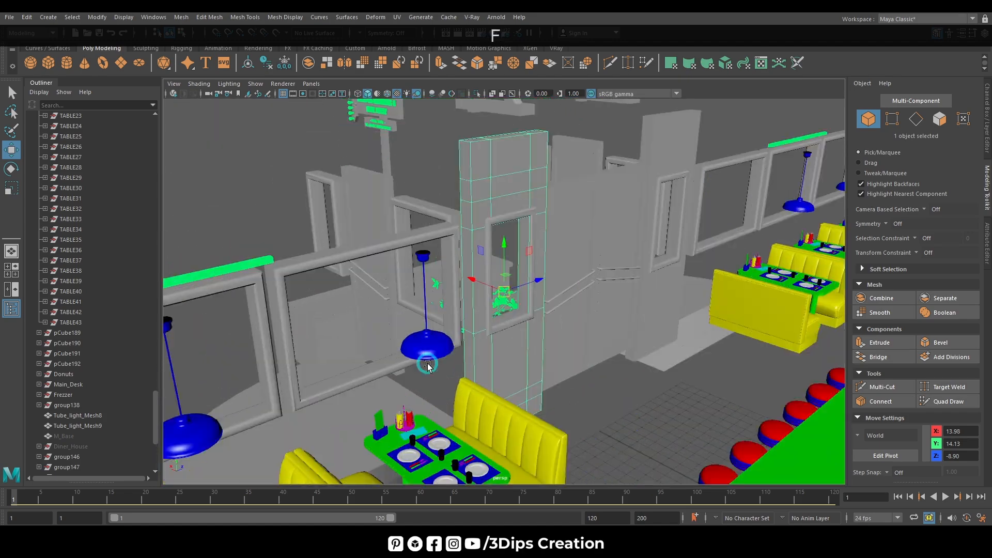
pyautogui.keyDown('alt'); pyautogui.moveTo(529, 371); pyautogui.dragTo(534, 393); pyautogui.keyUp('alt')
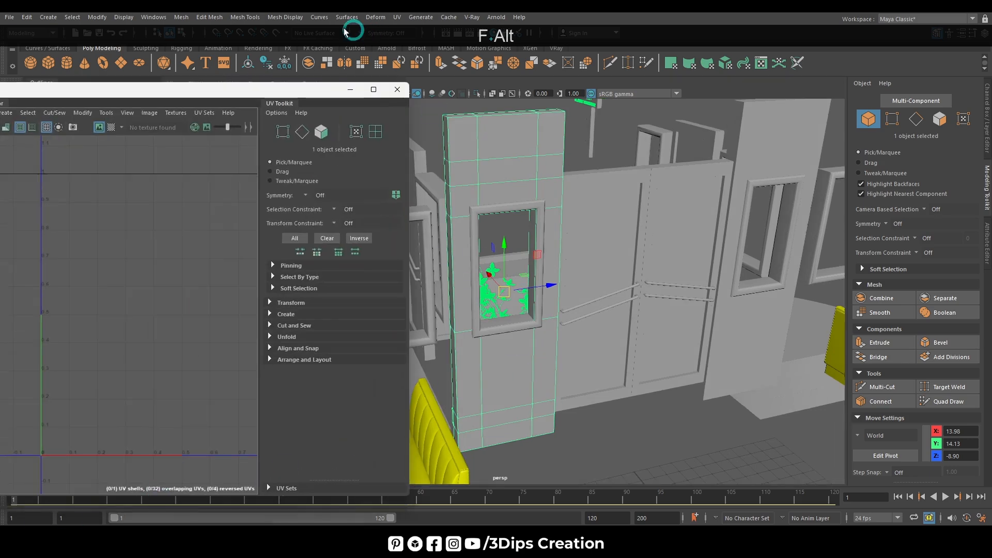
pyautogui.moveTo(215, 93); pyautogui.dragTo(500, 71)
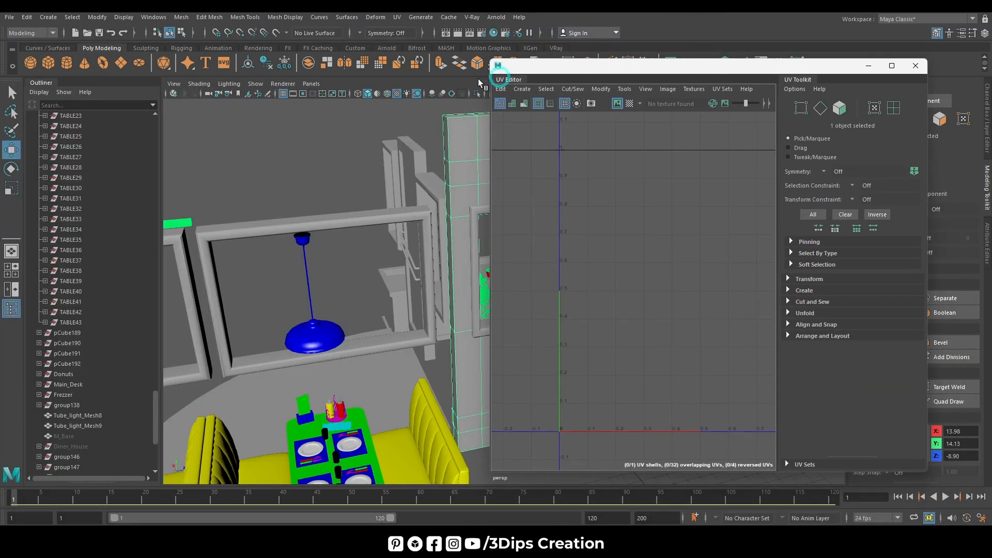
pyautogui.click(520, 111)
pyautogui.click(539, 133)
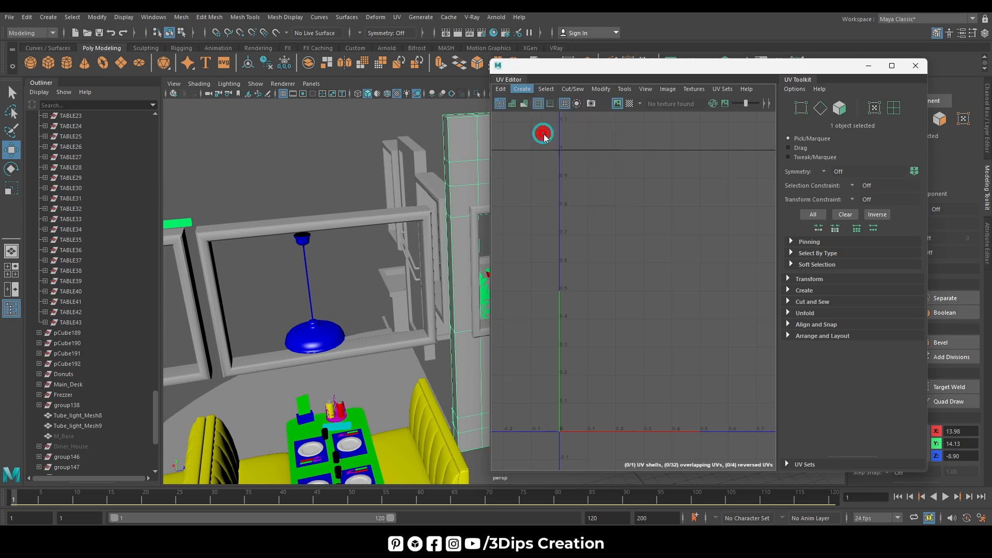
pyautogui.click(720, 145)
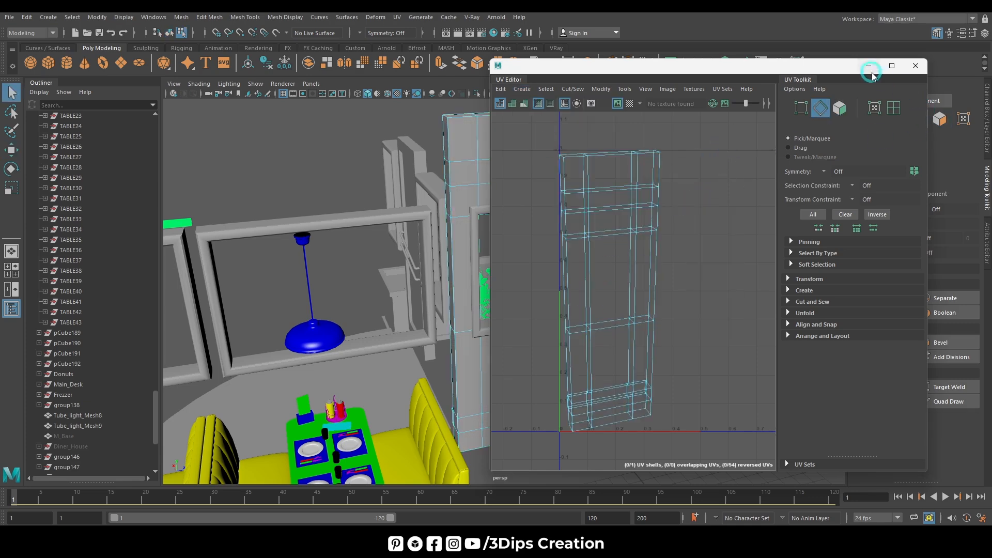
pyautogui.click(868, 65)
# Step: Select the vertical corner edges and top edges around the pillar's inner face as UV seams
pyautogui.keyDown('alt'); pyautogui.moveTo(704, 102); pyautogui.dragTo(413, 242); pyautogui.keyUp('alt')
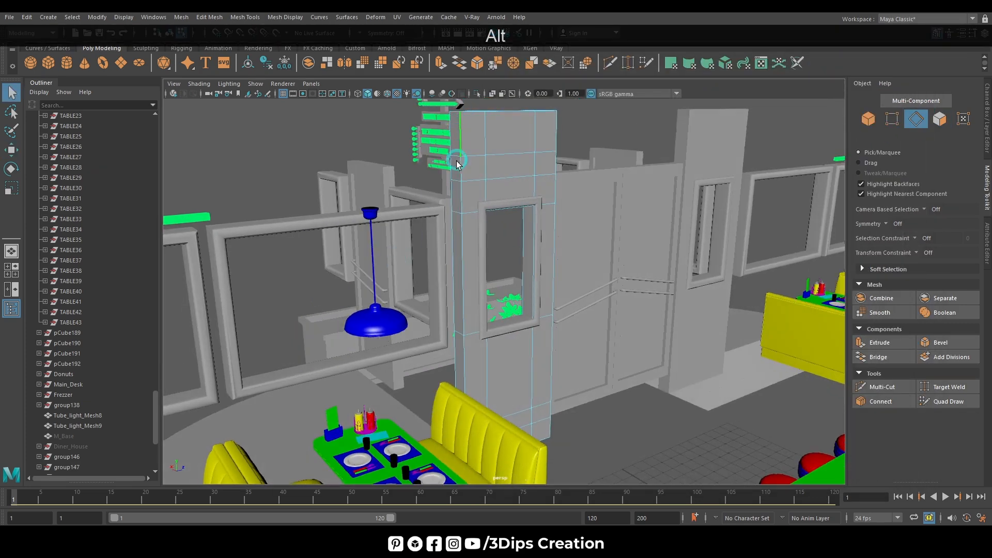
pyautogui.keyDown('alt'); pyautogui.moveTo(456, 172); pyautogui.dragTo(465, 287); pyautogui.keyUp('alt')
pyautogui.keyDown('shift'); pyautogui.doubleClick(461, 126); pyautogui.keyUp('shift')
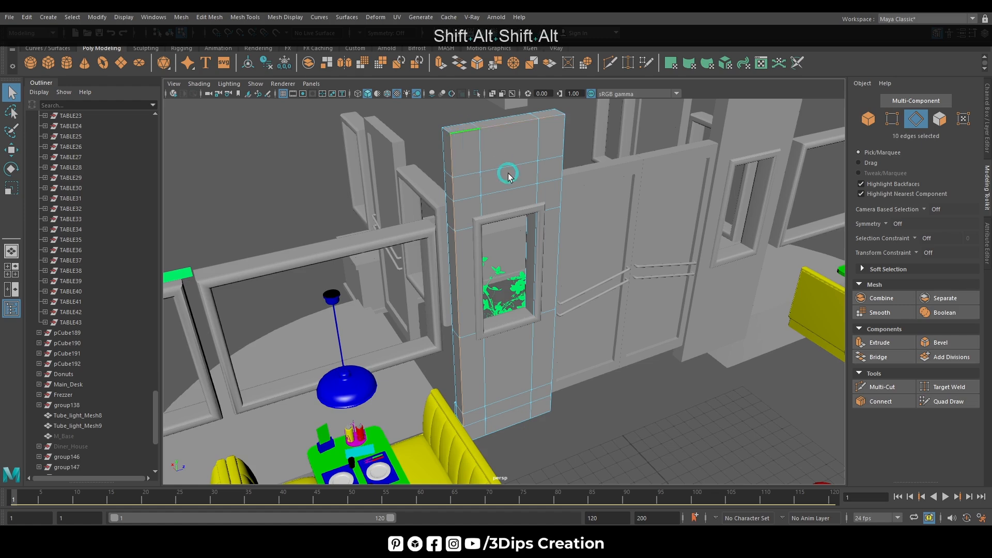
pyautogui.keyDown('alt'); pyautogui.moveTo(510, 166); pyautogui.dragTo(550, 133); pyautogui.keyUp('alt')
pyautogui.keyDown('shift'); pyautogui.doubleClick(566, 134); pyautogui.keyUp('shift')
pyautogui.keyDown('alt'); pyautogui.moveTo(560, 281); pyautogui.dragTo(506, 278); pyautogui.keyUp('alt')
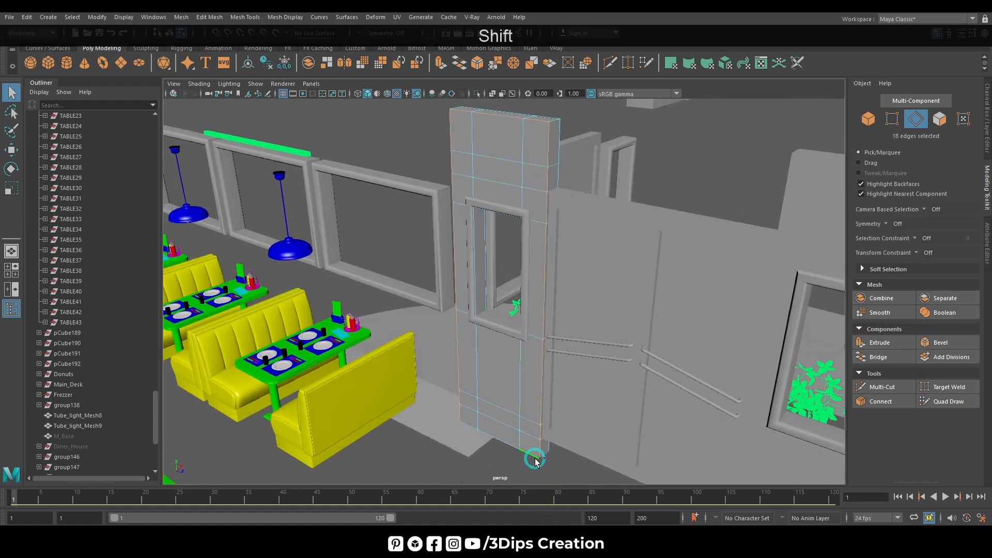
# Step: Add the pillar's bottom edges and an outer vertical corner to the seam edge selection
pyautogui.keyDown('alt'); pyautogui.moveTo(535, 460); pyautogui.dragTo(535, 472); pyautogui.keyUp('alt')
pyautogui.keyDown('shift'); pyautogui.click(541, 462); pyautogui.keyUp('shift')
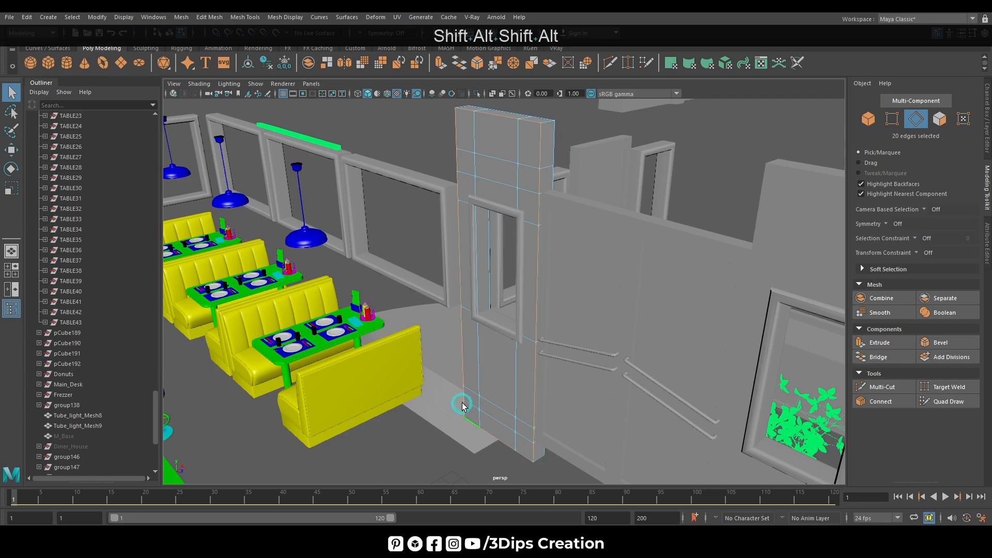
pyautogui.keyDown('alt'); pyautogui.moveTo(465, 405); pyautogui.dragTo(537, 401); pyautogui.keyUp('alt')
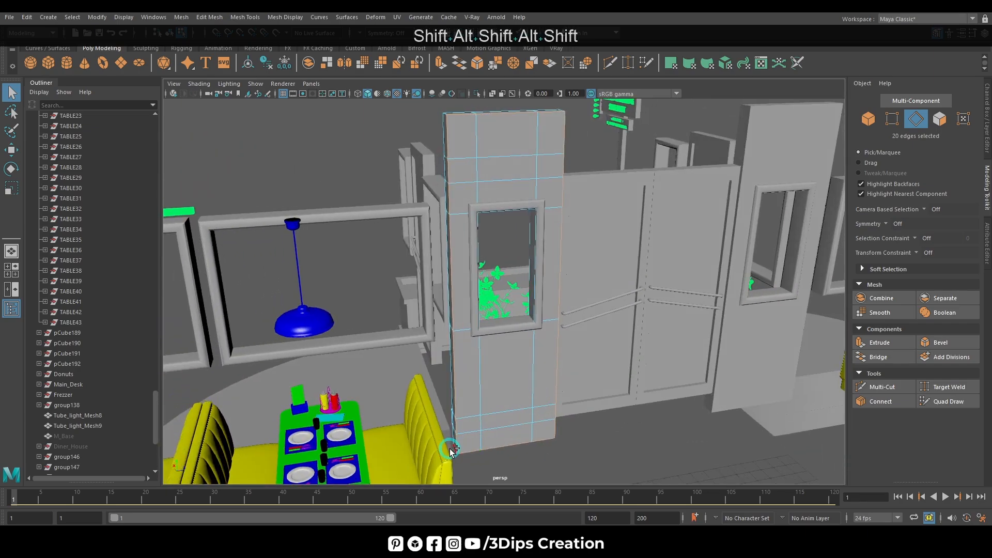
pyautogui.keyDown('shift'); pyautogui.click(450, 451); pyautogui.keyUp('shift')
pyautogui.keyDown('alt'); pyautogui.moveTo(450, 451); pyautogui.dragTo(551, 248); pyautogui.keyUp('alt')
pyautogui.keyDown('shift'); pyautogui.click(545, 306); pyautogui.keyUp('shift')
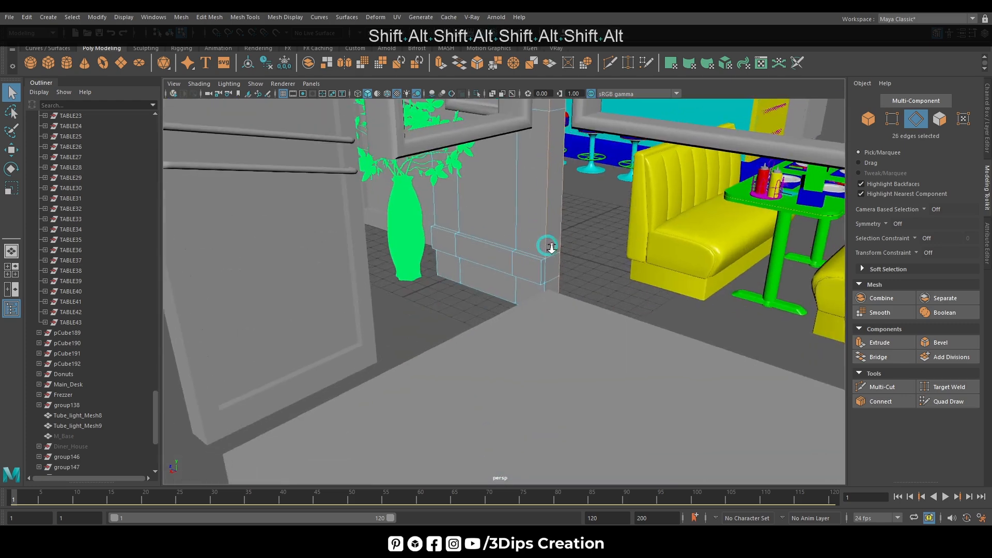
# Step: Add the edges around one end and the underside of the pillar's outer base ledge to the seam selection
pyautogui.keyDown('alt'); pyautogui.moveTo(551, 248); pyautogui.dragTo(663, 212, button='right'); pyautogui.keyUp('alt')
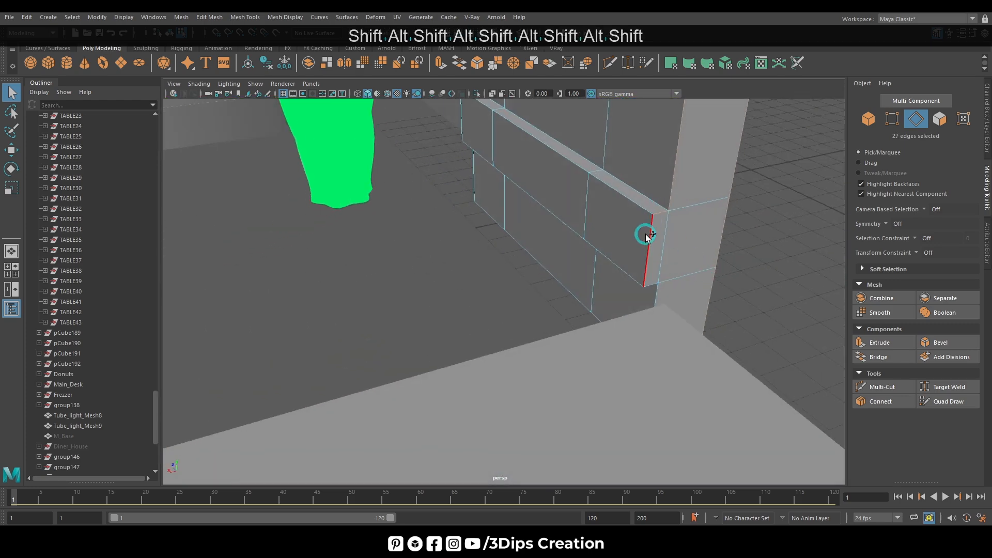
pyautogui.keyDown('shift'); pyautogui.click(595, 319); pyautogui.keyUp('shift')
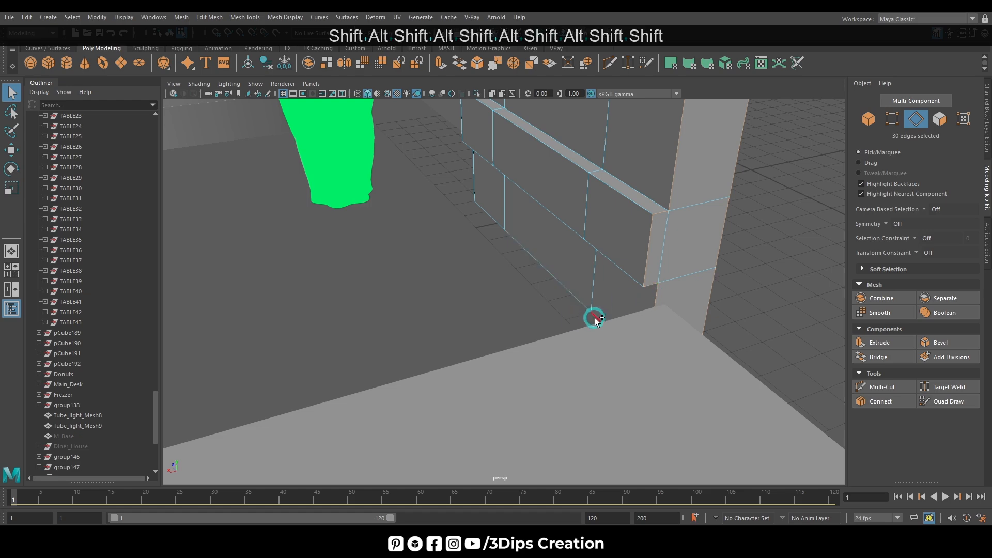
pyautogui.keyDown('shift'); pyautogui.click(541, 272); pyautogui.keyUp('shift')
pyautogui.keyDown('alt'); pyautogui.moveTo(529, 268); pyautogui.dragTo(540, 223); pyautogui.keyUp('alt')
pyautogui.keyDown('alt'); pyautogui.moveTo(469, 225); pyautogui.dragTo(688, 199, button='right'); pyautogui.keyUp('alt')
pyautogui.keyDown('alt'); pyautogui.moveTo(688, 200); pyautogui.dragTo(405, 278); pyautogui.keyUp('alt')
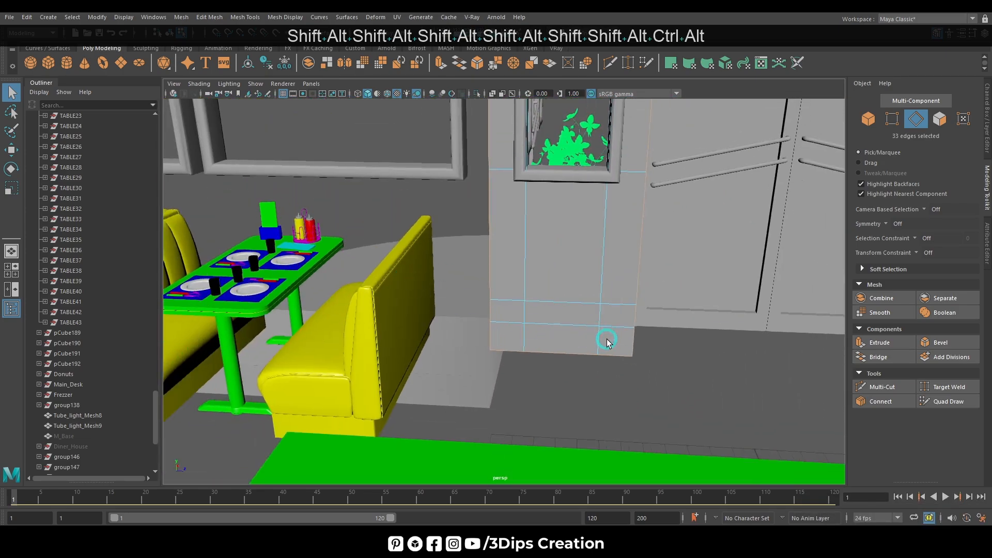
# Step: Add the base ledge's opposite end and the adjoining outer vertical and top edges of the pillar to the seam selection
pyautogui.keyDown('alt'); pyautogui.moveTo(607, 343); pyautogui.dragTo(423, 343); pyautogui.keyUp('alt')
pyautogui.moveTo(423, 343)
pyautogui.keyDown('alt'); pyautogui.mouseDown(button='right')
pyautogui.moveTo(624, 320)
pyautogui.moveTo(421, 361)
pyautogui.mouseUp(button='right'); pyautogui.keyUp('alt')
pyautogui.keyDown('alt'); pyautogui.moveTo(421, 360); pyautogui.dragTo(405, 361); pyautogui.keyUp('alt')
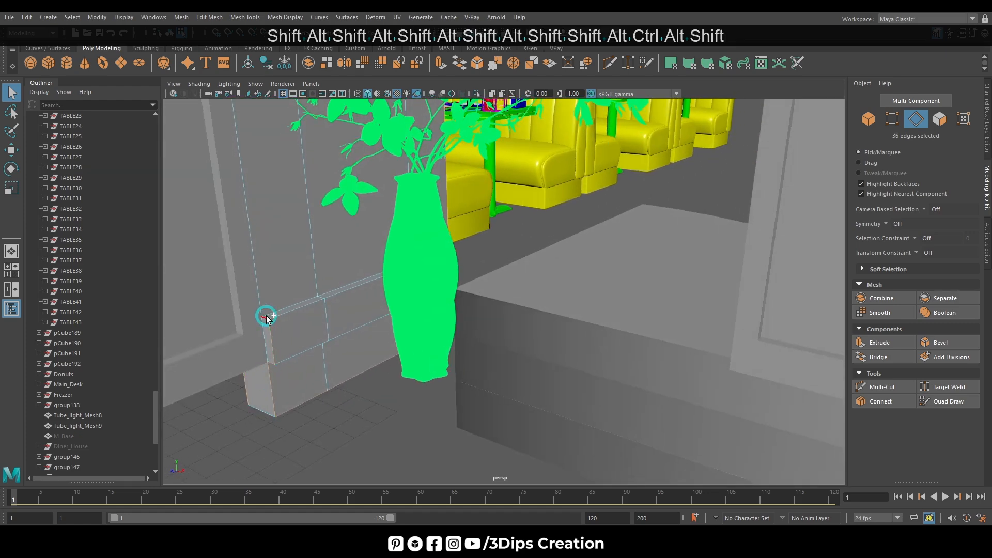
pyautogui.keyDown('shift'); pyautogui.doubleClick(253, 290); pyautogui.keyUp('shift')
pyautogui.keyDown('alt'); pyautogui.moveTo(332, 306); pyautogui.dragTo(364, 200); pyautogui.keyUp('alt')
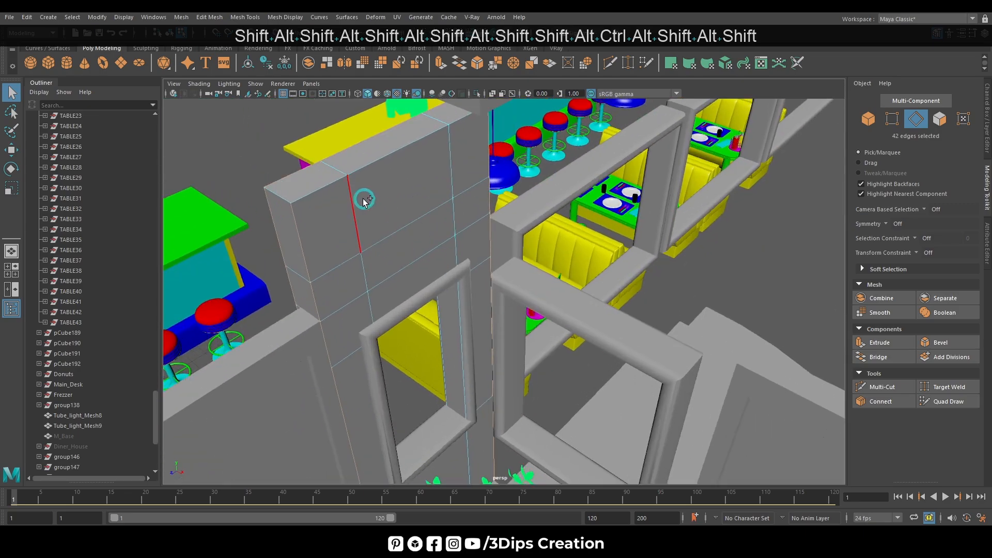
pyautogui.keyDown('shift'); pyautogui.doubleClick(305, 191); pyautogui.keyUp('shift')
pyautogui.keyDown('alt'); pyautogui.moveTo(306, 191); pyautogui.dragTo(600, 354); pyautogui.keyUp('alt')
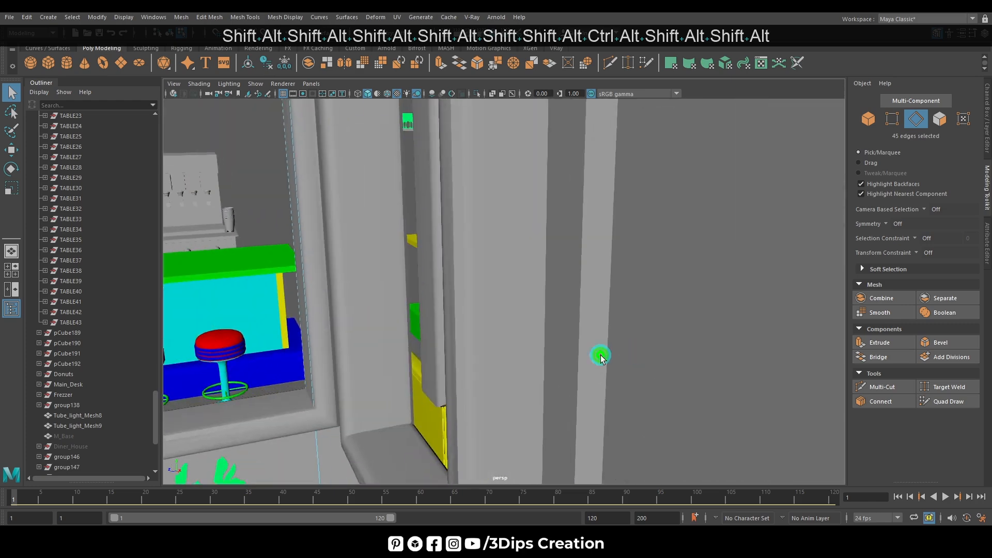
# Step: Switch to wireframe display and add the top and side edges of the pillar's window opening to the seam selection
pyautogui.keyDown('alt'); pyautogui.moveTo(599, 355); pyautogui.dragTo(396, 349, button='middle'); pyautogui.keyUp('alt')
pyautogui.keyDown('alt'); pyautogui.moveTo(396, 349); pyautogui.dragTo(522, 305); pyautogui.keyUp('alt')
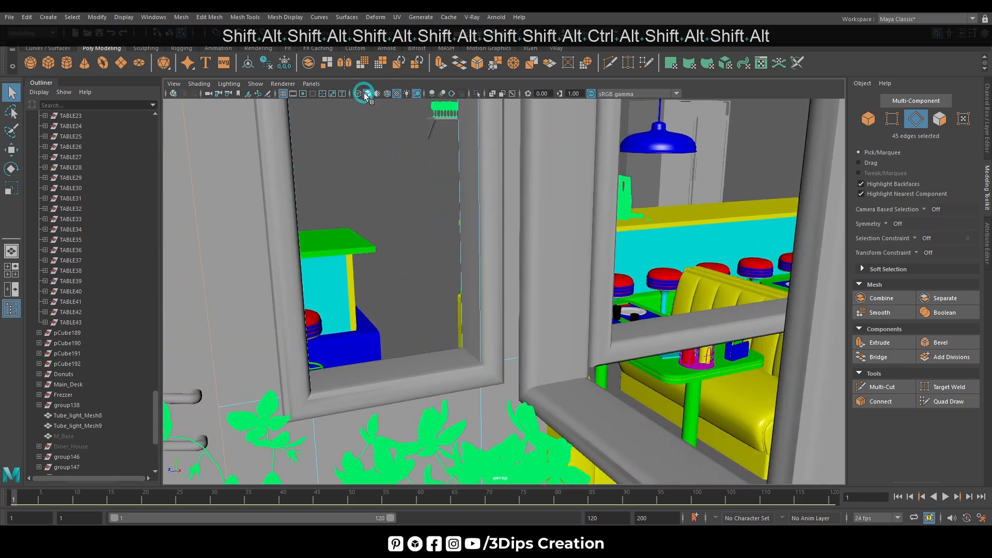
pyautogui.press('4')
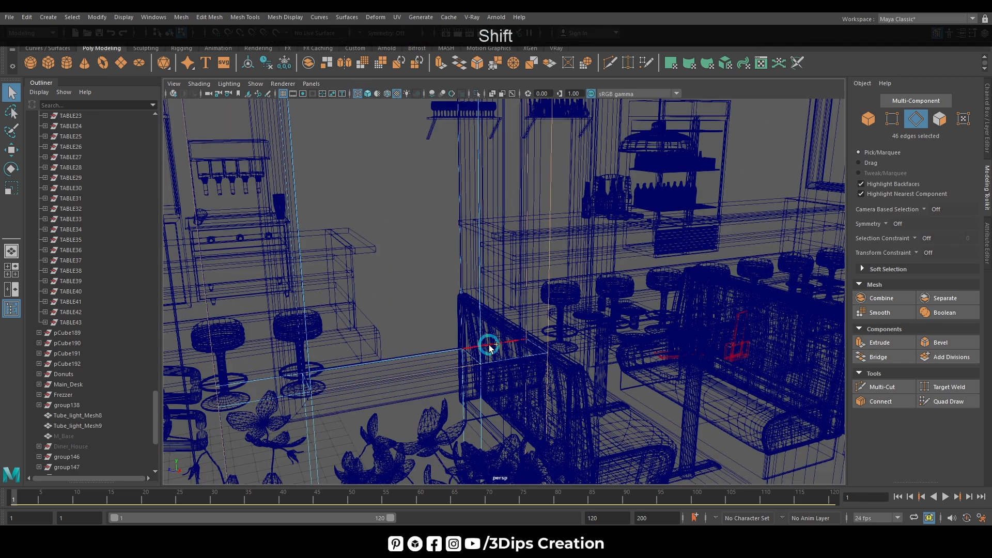
pyautogui.keyDown('shift'); pyautogui.click(480, 343); pyautogui.keyUp('shift')
pyautogui.keyDown('alt'); pyautogui.keyDown('shift'); pyautogui.moveTo(447, 262); pyautogui.dragTo(424, 243); pyautogui.keyUp('shift'); pyautogui.keyUp('alt')
pyautogui.keyDown('alt'); pyautogui.moveTo(423, 241); pyautogui.dragTo(425, 370, button='middle'); pyautogui.keyUp('alt')
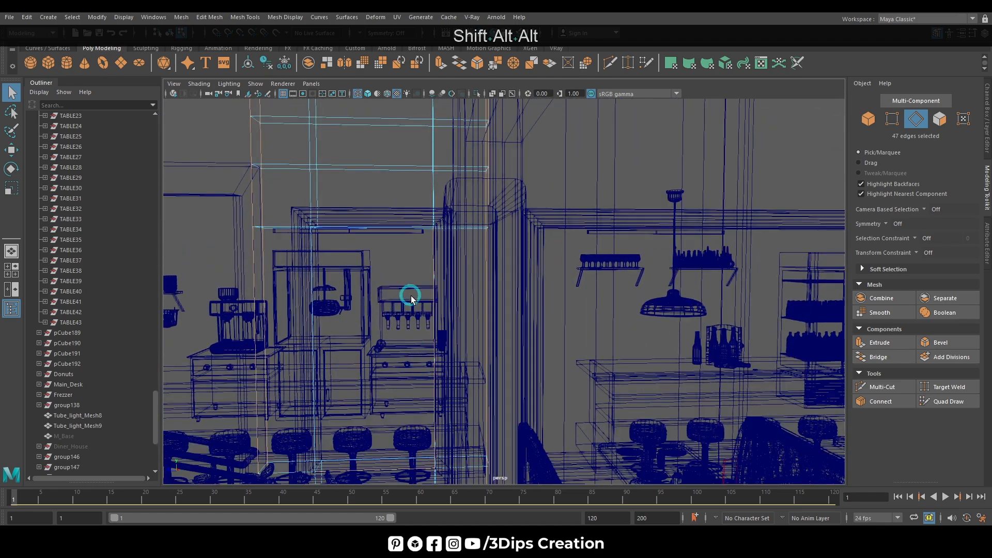
pyautogui.keyDown('alt'); pyautogui.moveTo(402, 299); pyautogui.dragTo(391, 287); pyautogui.keyUp('alt')
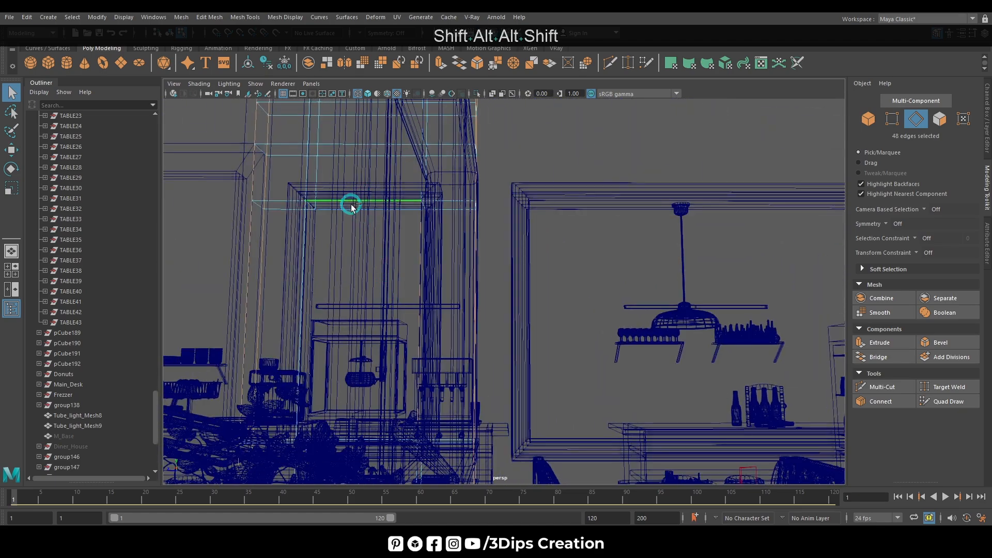
pyautogui.keyDown('shift'); pyautogui.click(348, 208); pyautogui.keyUp('shift')
pyautogui.keyDown('shift'); pyautogui.click(311, 239); pyautogui.keyUp('shift')
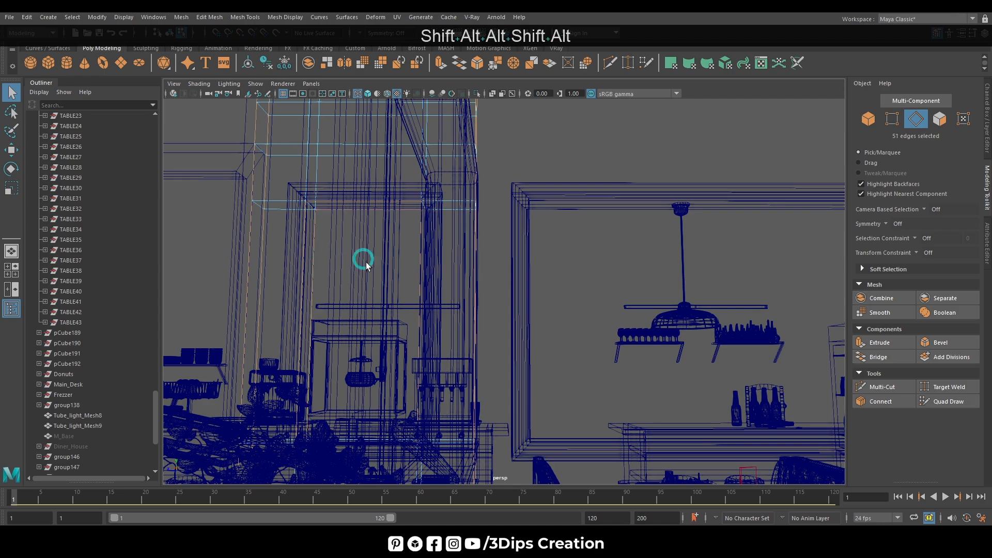
# Step: Add the bottom edges of the pillar's window opening to the seam selection and restore shaded display
pyautogui.keyDown('alt'); pyautogui.moveTo(361, 259); pyautogui.dragTo(379, 459); pyautogui.keyUp('alt')
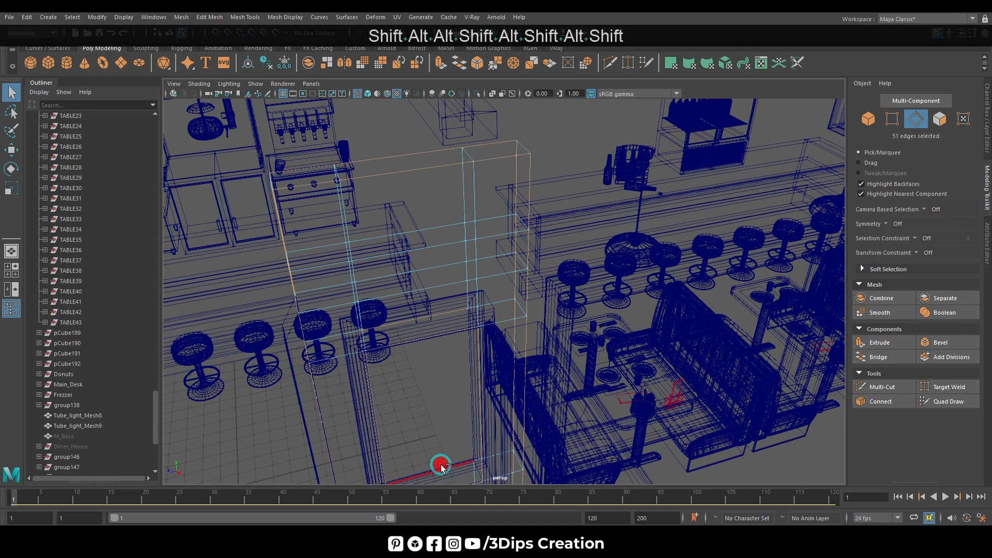
pyautogui.keyDown('shift'); pyautogui.click(490, 420); pyautogui.keyUp('shift')
pyautogui.keyDown('shift'); pyautogui.click(474, 404); pyautogui.keyUp('shift')
pyautogui.keyDown('alt'); pyautogui.moveTo(474, 405); pyautogui.dragTo(441, 277); pyautogui.keyUp('alt')
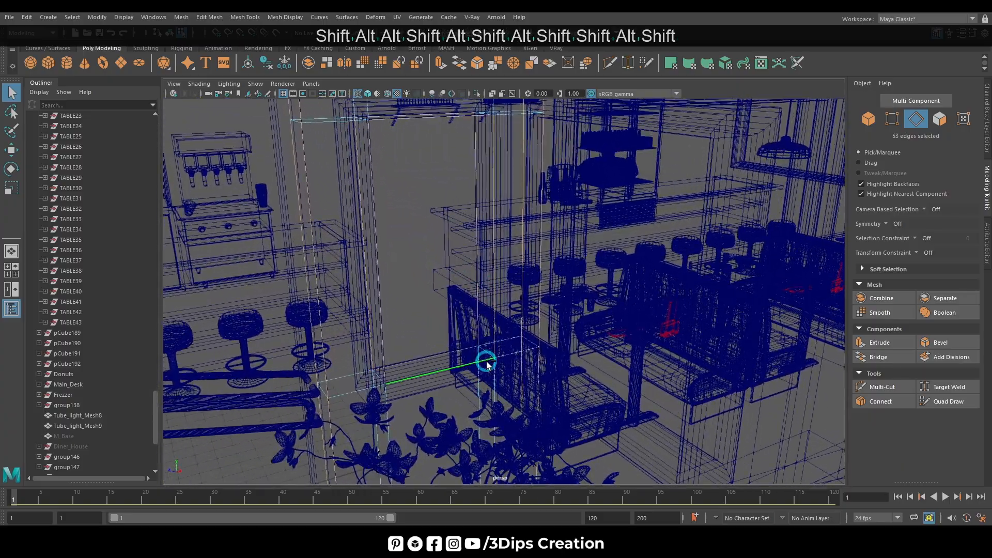
pyautogui.keyDown('shift'); pyautogui.click(485, 356); pyautogui.keyUp('shift')
pyautogui.keyDown('alt'); pyautogui.moveTo(486, 355); pyautogui.dragTo(403, 239); pyautogui.keyUp('alt')
pyautogui.click(368, 93)
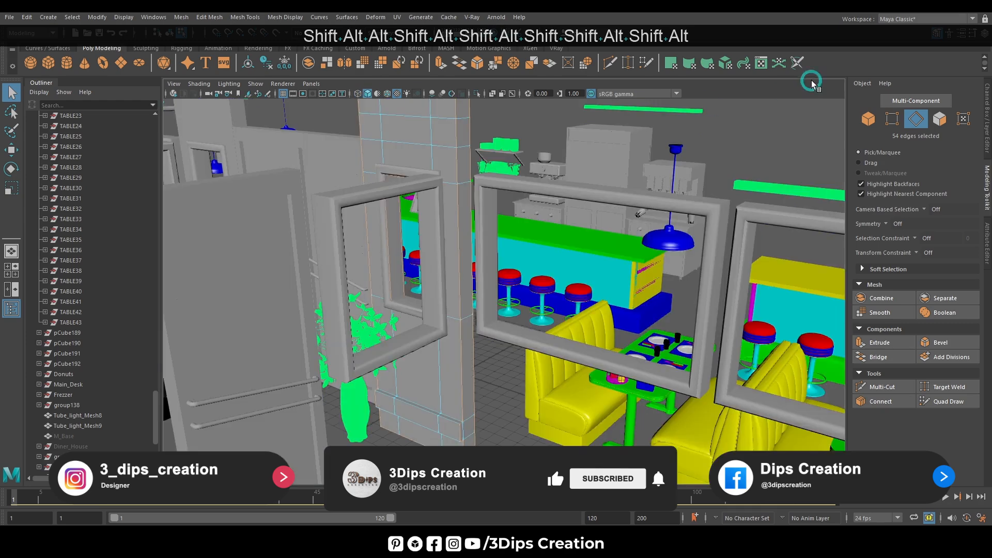
# Step: Cut the pillar's UVs along the selected seam edges and select all of its UV shells
pyautogui.scroll(-5, 465, 331)
pyautogui.keyDown('alt'); pyautogui.moveTo(434, 362); pyautogui.dragTo(313, 409); pyautogui.keyUp('alt')
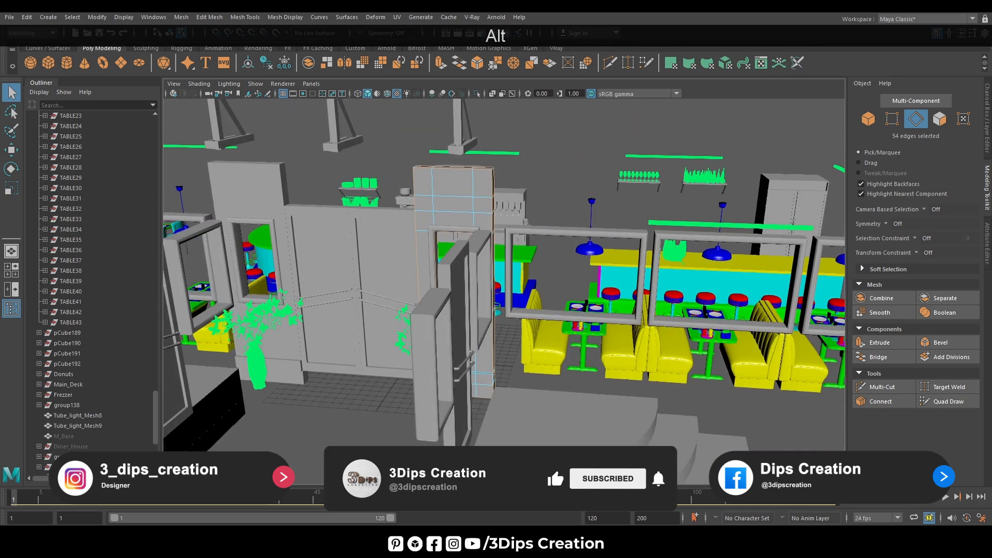
pyautogui.hotkey('alt', 'Tab')
pyautogui.keyDown('shift'); pyautogui.moveTo(707, 227); pyautogui.dragTo(679, 240, button='right'); pyautogui.keyUp('shift')
pyautogui.press('w')
pyautogui.keyDown('alt'); pyautogui.moveTo(728, 274); pyautogui.dragTo(593, 291, button='right'); pyautogui.keyUp('alt')
pyautogui.moveTo(589, 206); pyautogui.dragTo(536, 181, button='right')
pyautogui.moveTo(555, 158); pyautogui.dragTo(765, 361)
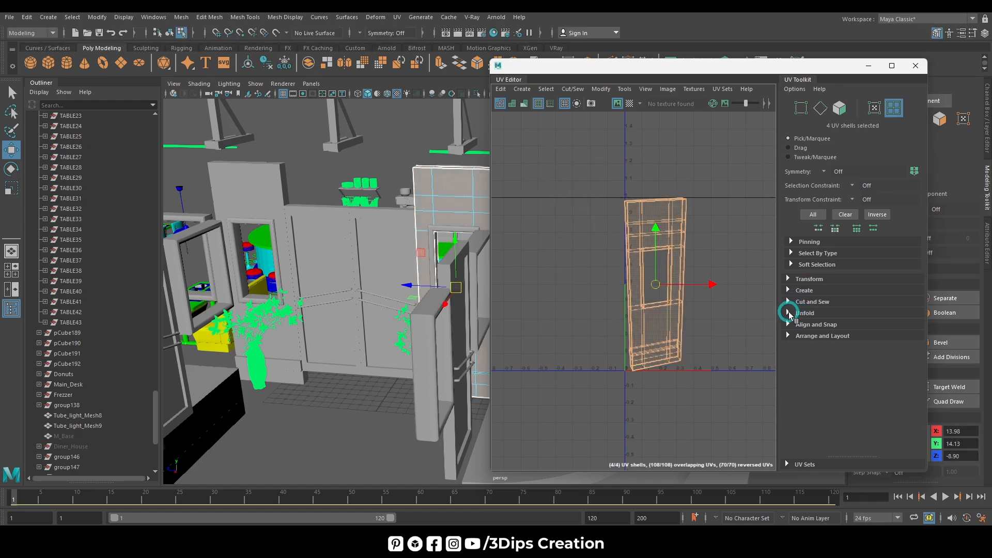
# Step: Unfold the pillar's selected UV shells, enlarge the UV editor to full size and clear the shell selection
pyautogui.click(804, 313)
pyautogui.keyDown('alt'); pyautogui.moveTo(610, 361); pyautogui.dragTo(511, 355, button='right'); pyautogui.keyUp('alt')
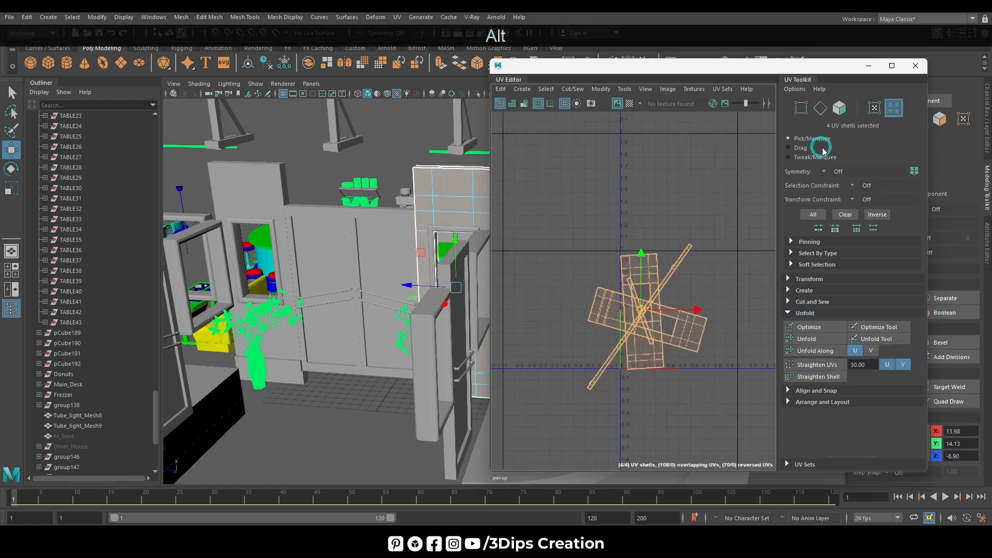
pyautogui.click(891, 66)
pyautogui.click(607, 268)
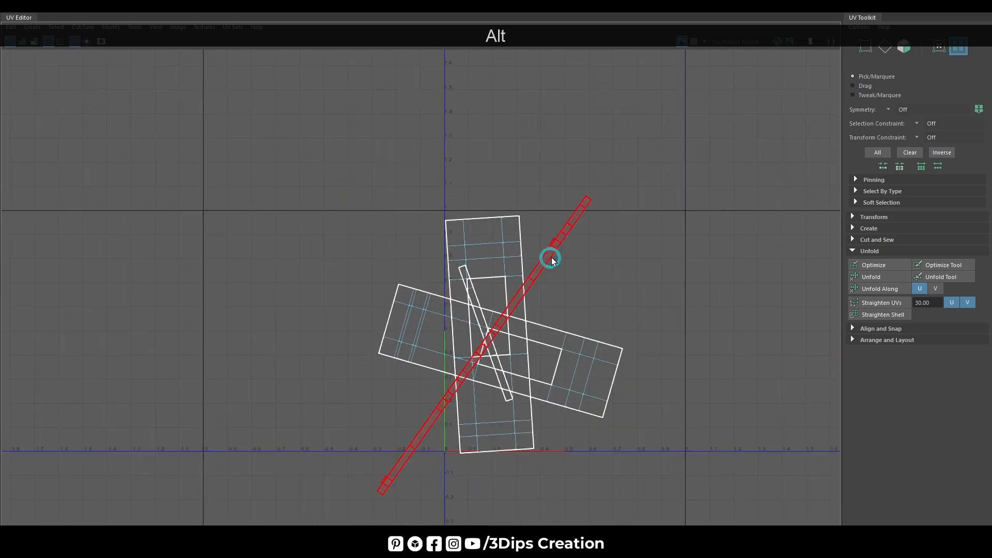
# Step: Orient the long narrow strip shell upright and move it away from the overlapping shells, outside the first UV tile
pyautogui.click(551, 257)
pyautogui.click(863, 329)
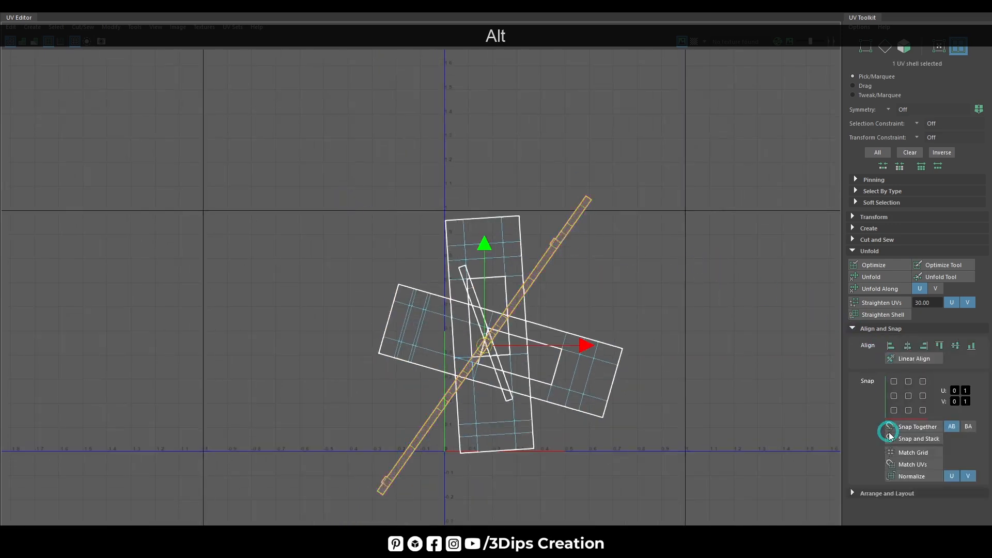
pyautogui.click(857, 335)
pyautogui.click(852, 337)
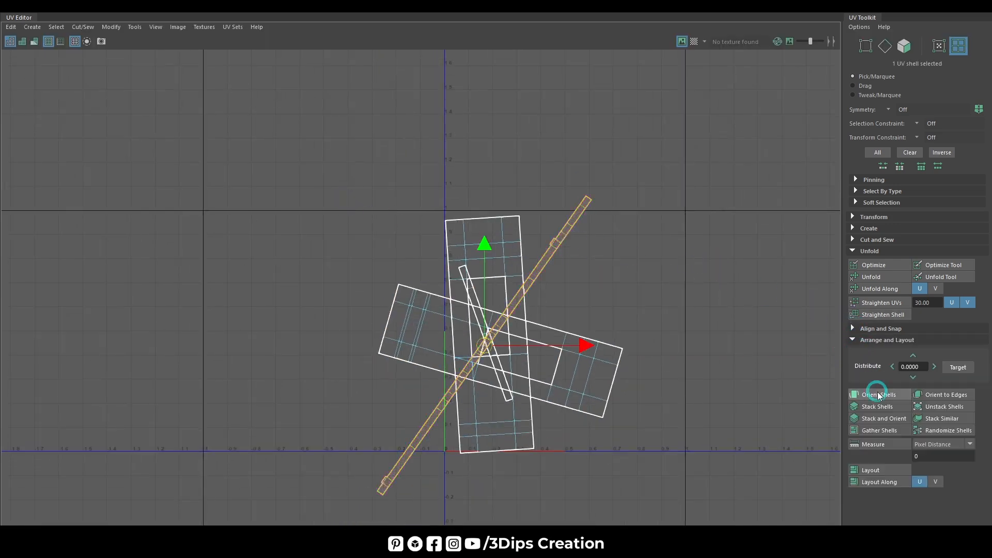
pyautogui.click(879, 394)
pyautogui.moveTo(587, 343); pyautogui.dragTo(426, 351)
# Step: Rotate and orient the short strip shell to vertical and place it between the long strip and the panel shells
pyautogui.click(478, 302)
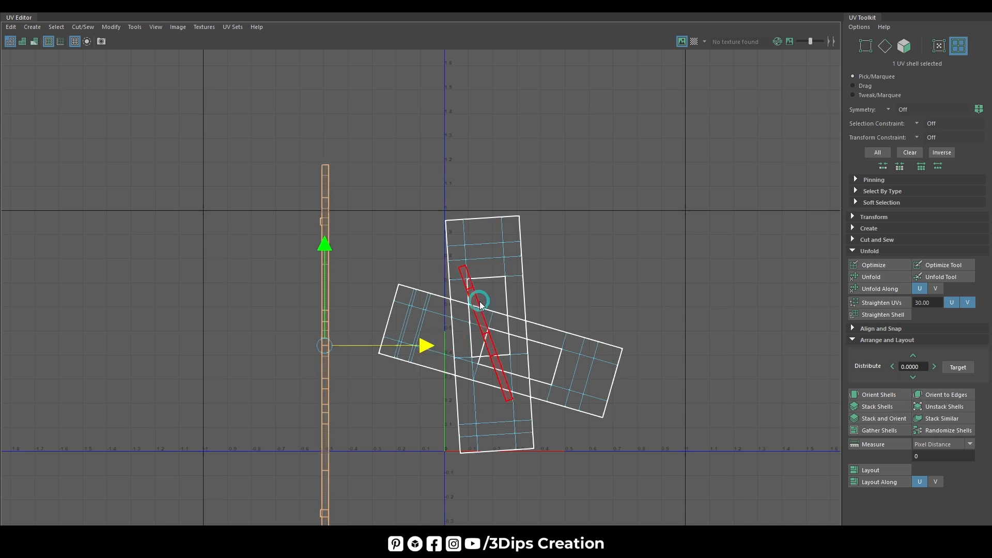
pyautogui.click(860, 465)
pyautogui.click(861, 394)
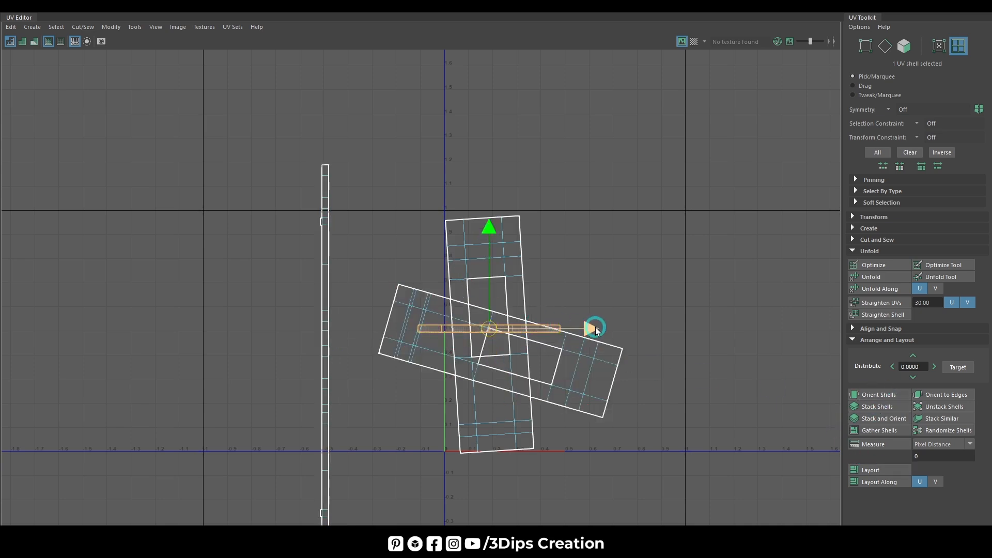
pyautogui.press('e')
pyautogui.moveTo(557, 250); pyautogui.dragTo(566, 331)
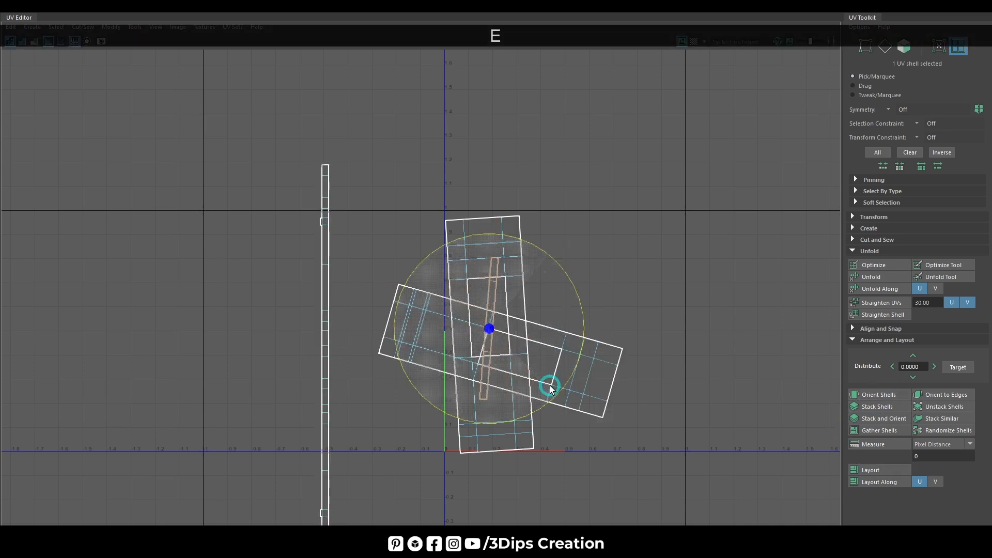
pyautogui.moveTo(550, 390); pyautogui.dragTo(558, 386)
pyautogui.click(871, 396)
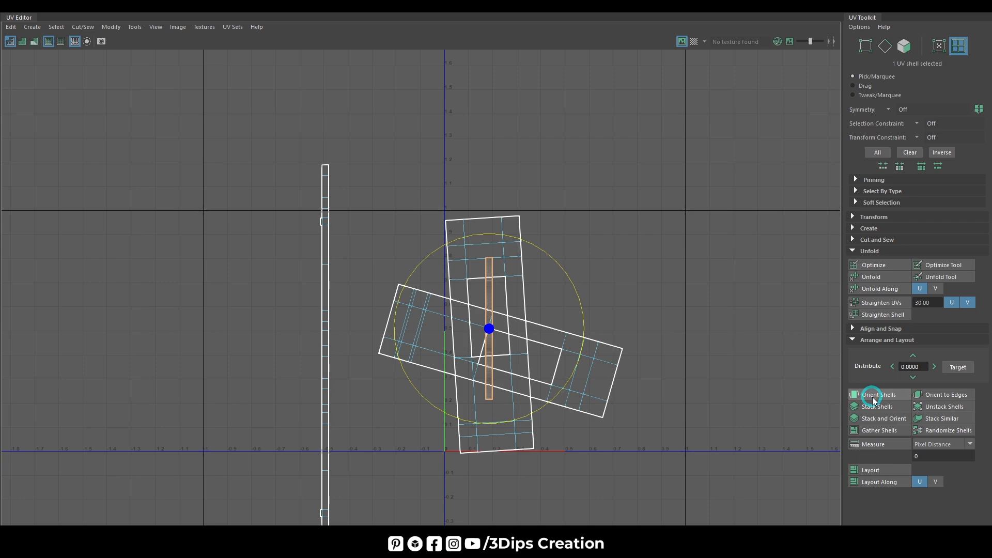
pyautogui.press('w')
pyautogui.moveTo(589, 329); pyautogui.dragTo(491, 333)
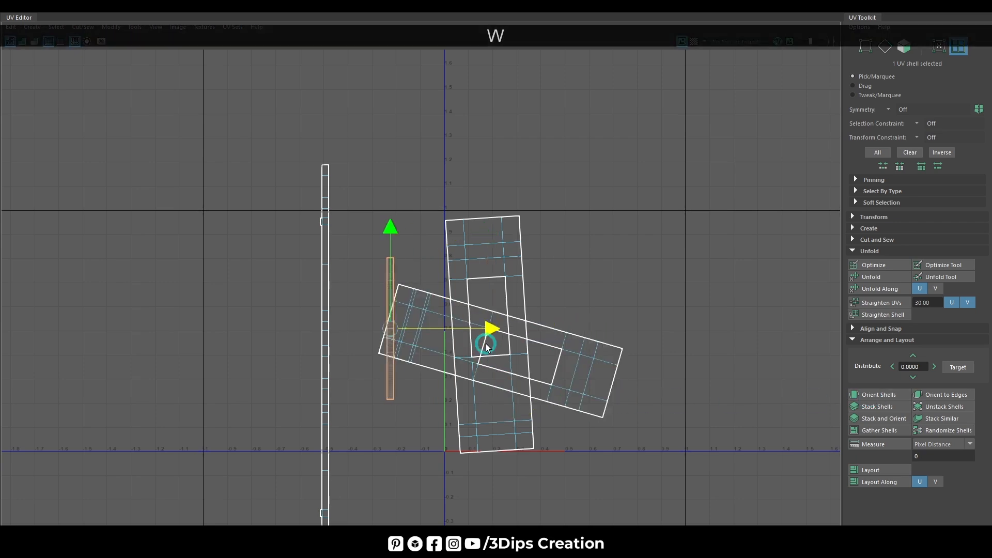
# Step: Rotate and orient the slanted window panel shell upright and move it clear of the other panel shell
pyautogui.click(551, 332)
pyautogui.press('e')
pyautogui.moveTo(614, 381); pyautogui.dragTo(473, 264)
pyautogui.click(904, 397)
pyautogui.press('w')
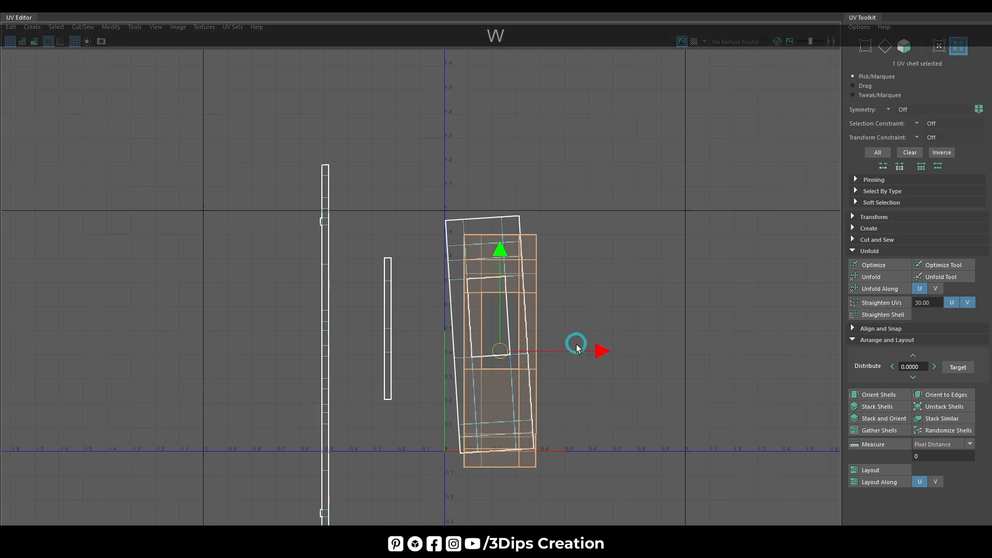
pyautogui.click(544, 351)
pyautogui.click(538, 344)
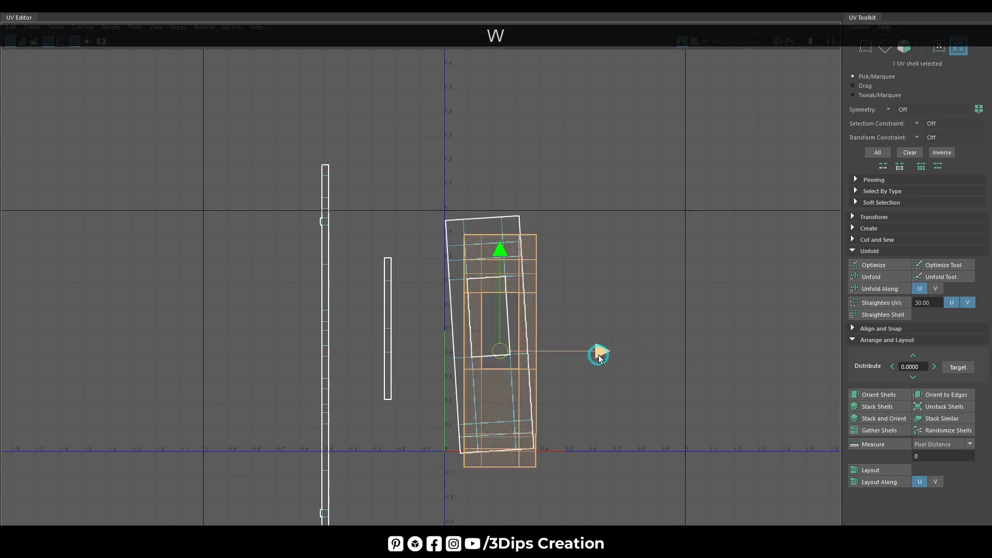
pyautogui.moveTo(598, 350); pyautogui.dragTo(705, 350)
# Step: Straighten the remaining tilted window panel shell with Orient Shells and clear the selection
pyautogui.click(538, 350)
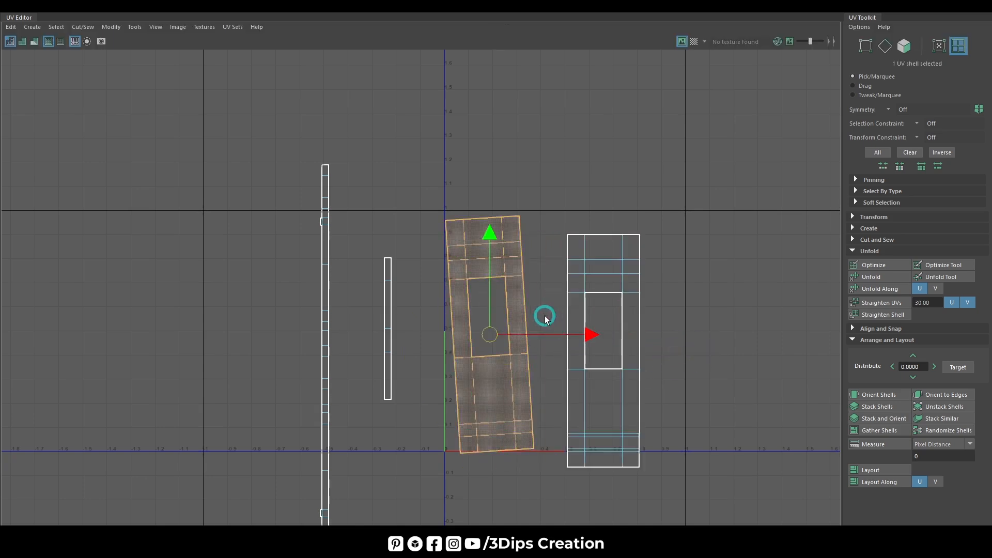
pyautogui.press('e')
pyautogui.click(878, 394)
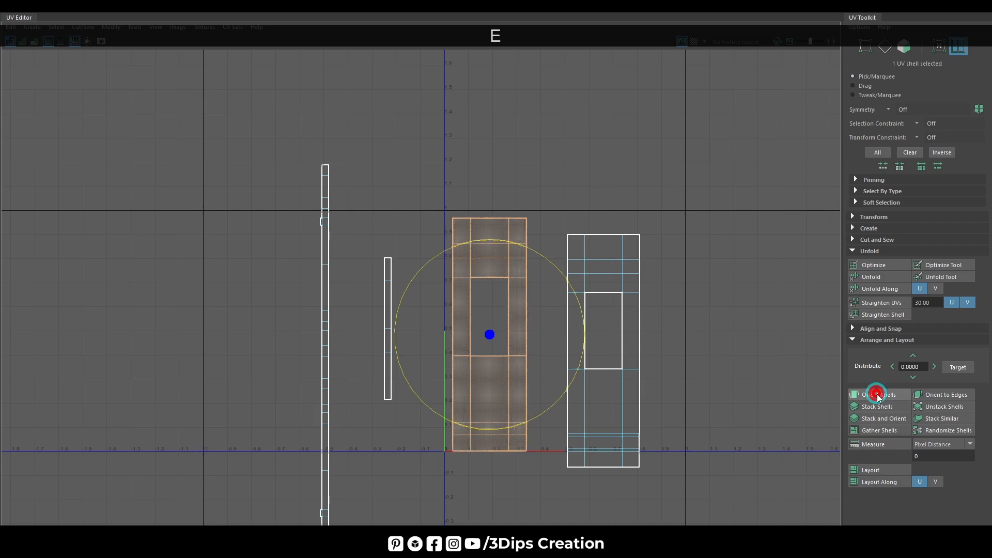
pyautogui.click(649, 277)
# Step: Lay out the two strip shells and the two panel shells in UV space, moving the panels beside the strips
pyautogui.moveTo(297, 284); pyautogui.dragTo(405, 283)
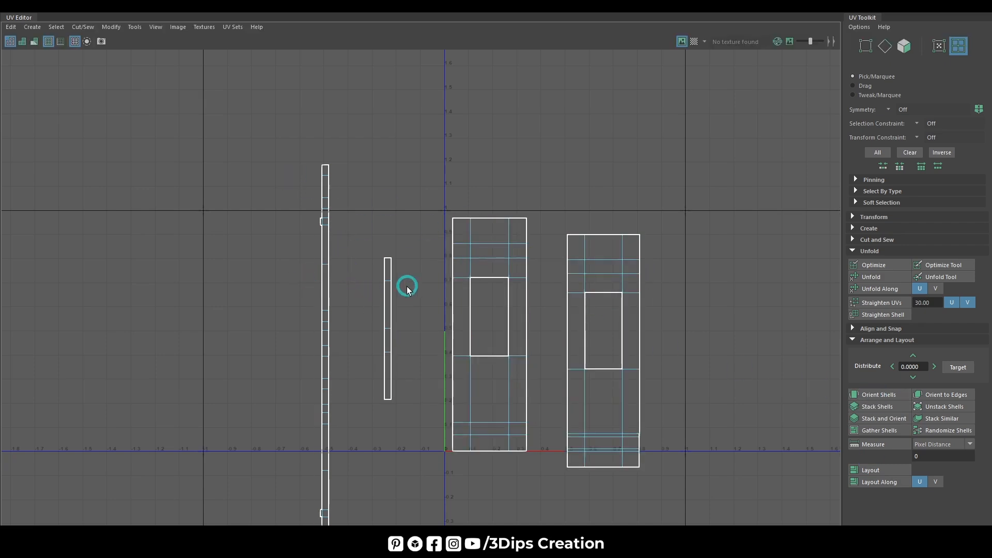
pyautogui.click(880, 469)
pyautogui.click(508, 350)
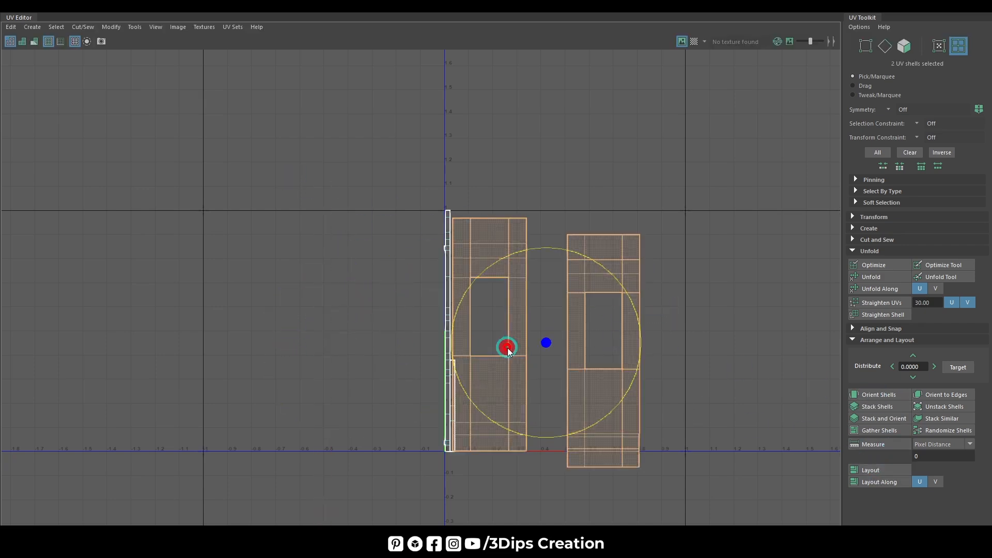
pyautogui.click(866, 469)
pyautogui.press('w')
pyautogui.moveTo(637, 345); pyautogui.dragTo(662, 356)
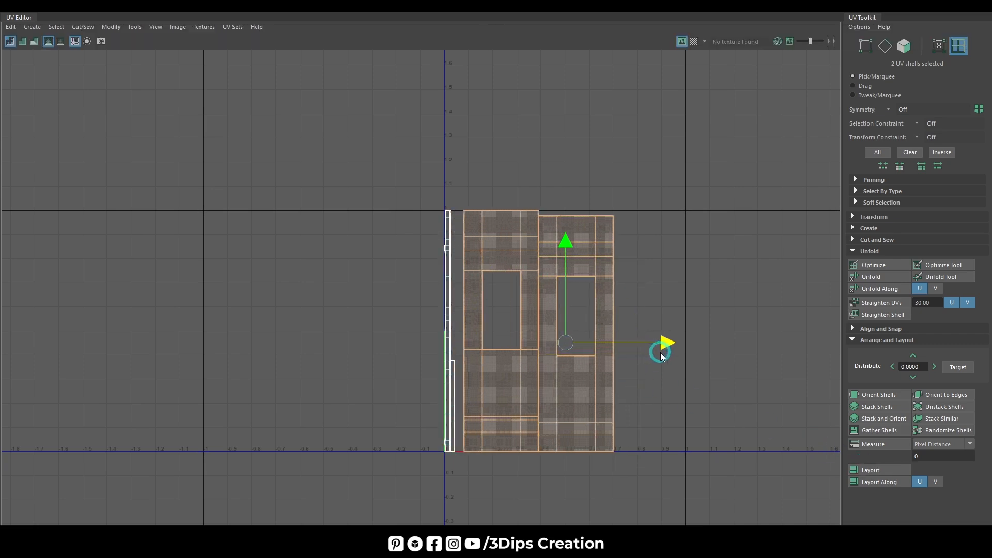
pyautogui.click(653, 309)
# Step: Return to the scene in object mode and select the matching entrance pillar across the doorway, framing it in view
pyautogui.click(863, 85)
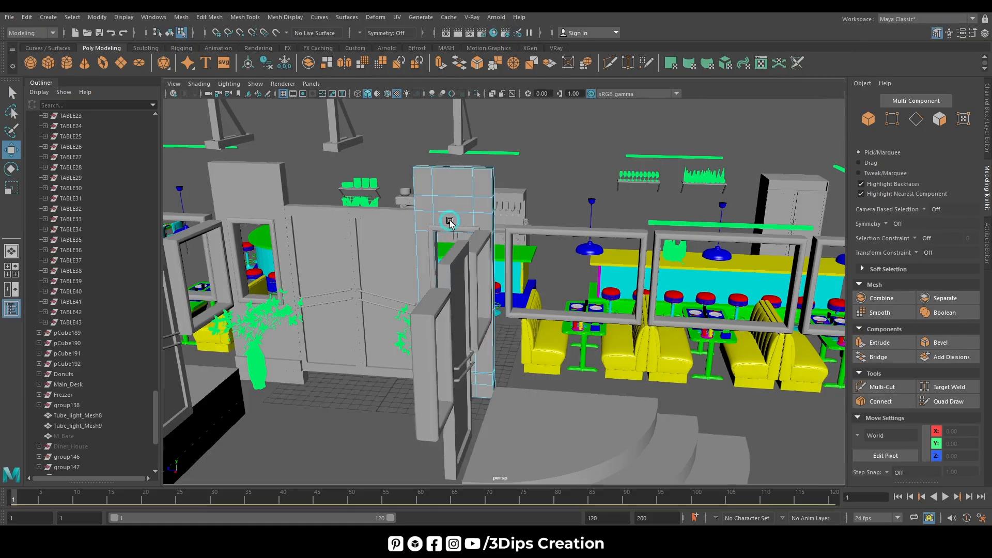
pyautogui.moveTo(449, 215); pyautogui.dragTo(399, 263, button='right')
pyautogui.keyDown('alt'); pyautogui.moveTo(398, 262); pyautogui.dragTo(319, 244); pyautogui.keyUp('alt')
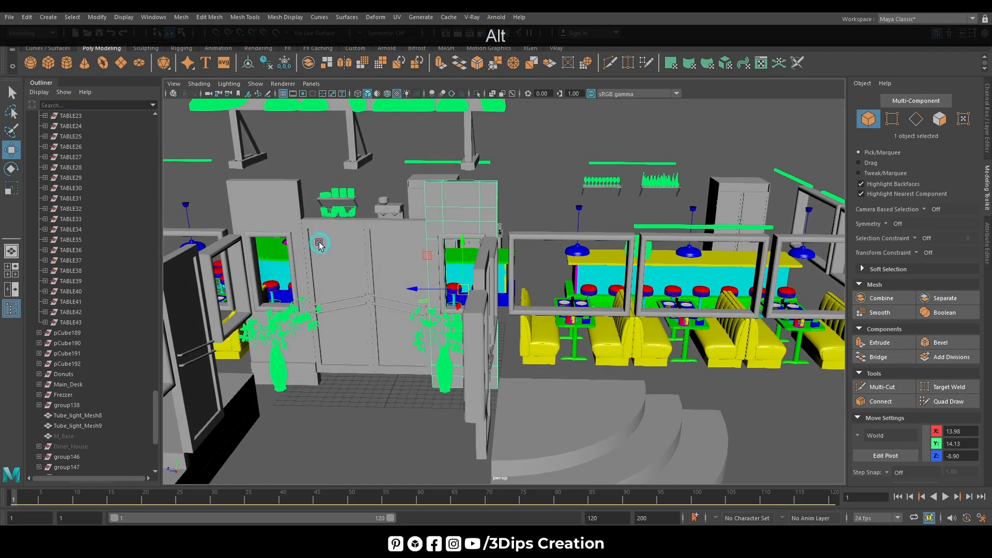
pyautogui.click(286, 204)
pyautogui.press('f')
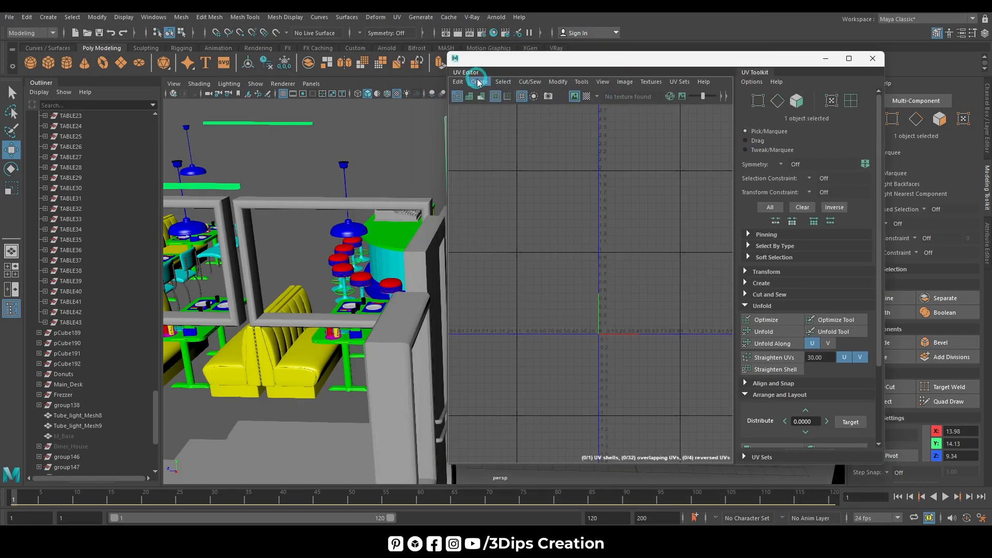
# Step: Create camera-based UVs for the second pillar, switch to edge selection and minimize the UV editor
pyautogui.click(479, 83)
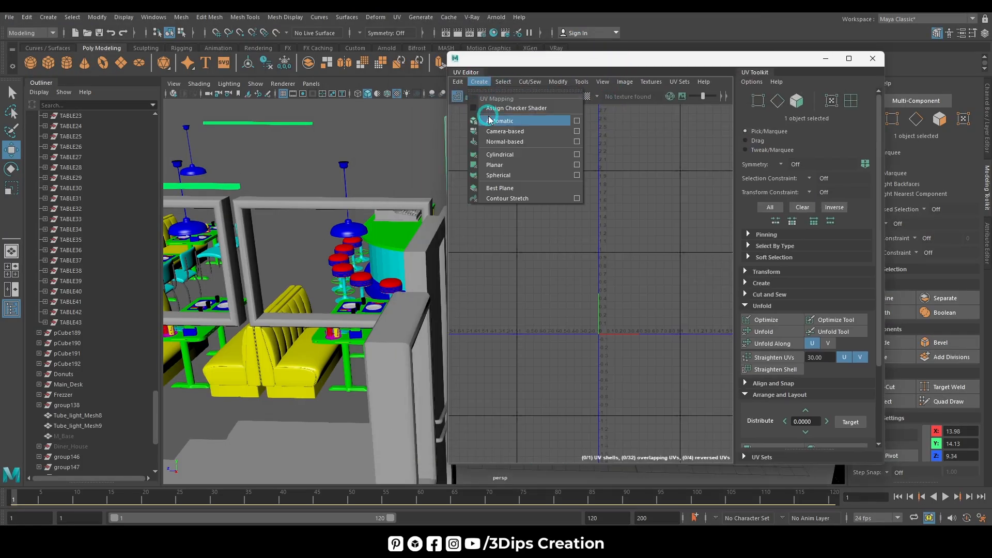
pyautogui.click(491, 124)
pyautogui.moveTo(705, 191); pyautogui.dragTo(708, 165, button='right')
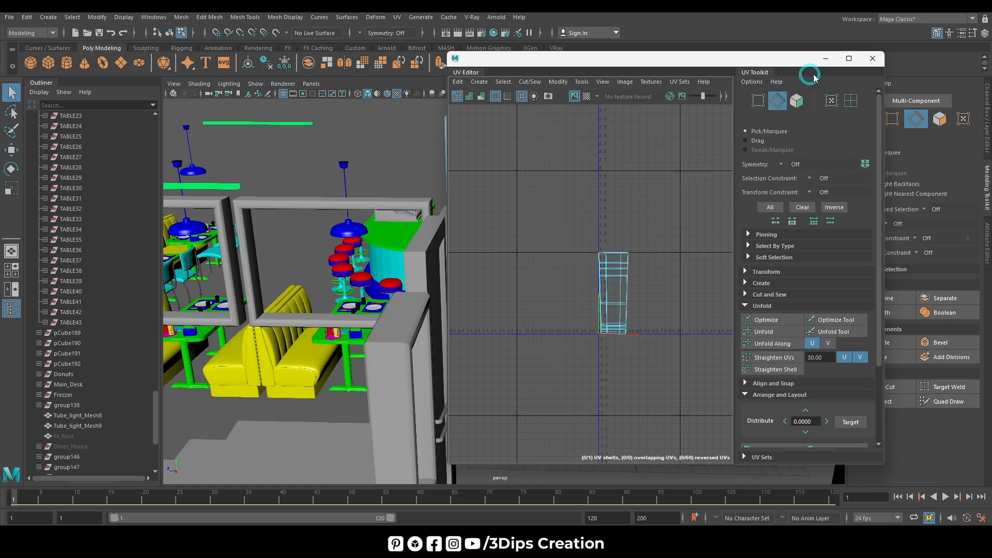
pyautogui.click(827, 61)
# Step: Select the second pillar's door-side outer vertical edges and the adjoining end edges of its base ledge as seams
pyautogui.keyDown('alt'); pyautogui.moveTo(599, 180); pyautogui.dragTo(563, 129); pyautogui.keyUp('alt')
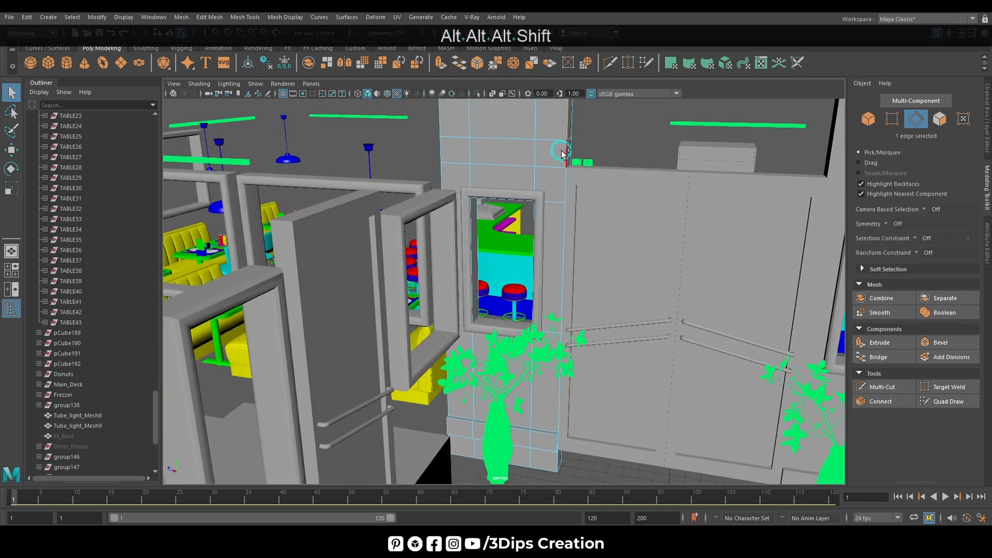
pyautogui.keyDown('alt'); pyautogui.moveTo(572, 389); pyautogui.dragTo(626, 385, button='right'); pyautogui.keyUp('alt')
pyautogui.keyDown('alt'); pyautogui.moveTo(627, 385); pyautogui.dragTo(587, 389); pyautogui.keyUp('alt')
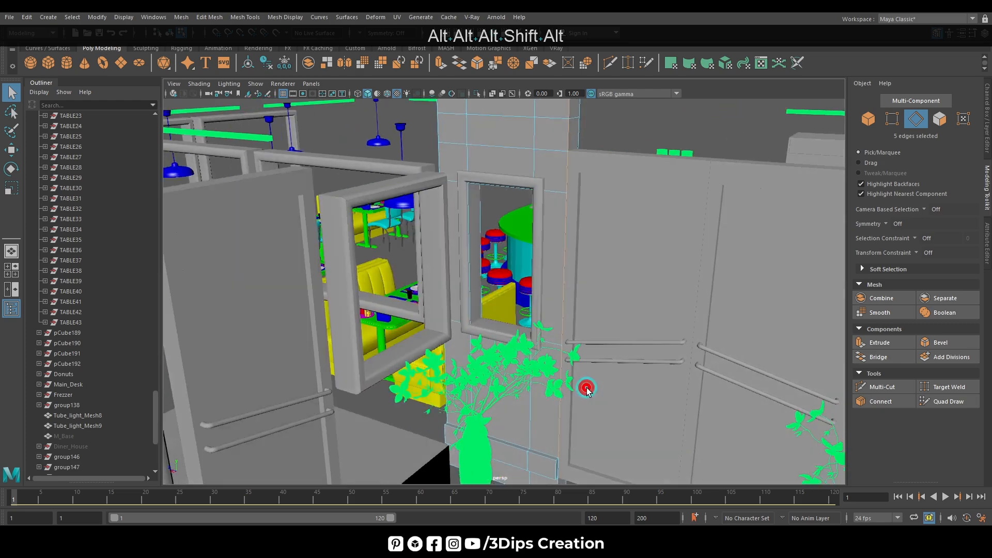
pyautogui.keyDown('alt'); pyautogui.moveTo(587, 389); pyautogui.dragTo(593, 195, button='middle'); pyautogui.keyUp('alt')
pyautogui.keyDown('alt'); pyautogui.moveTo(593, 195); pyautogui.dragTo(904, 294, button='right'); pyautogui.keyUp('alt')
pyautogui.keyDown('alt'); pyautogui.moveTo(707, 368); pyautogui.dragTo(659, 361); pyautogui.keyUp('alt')
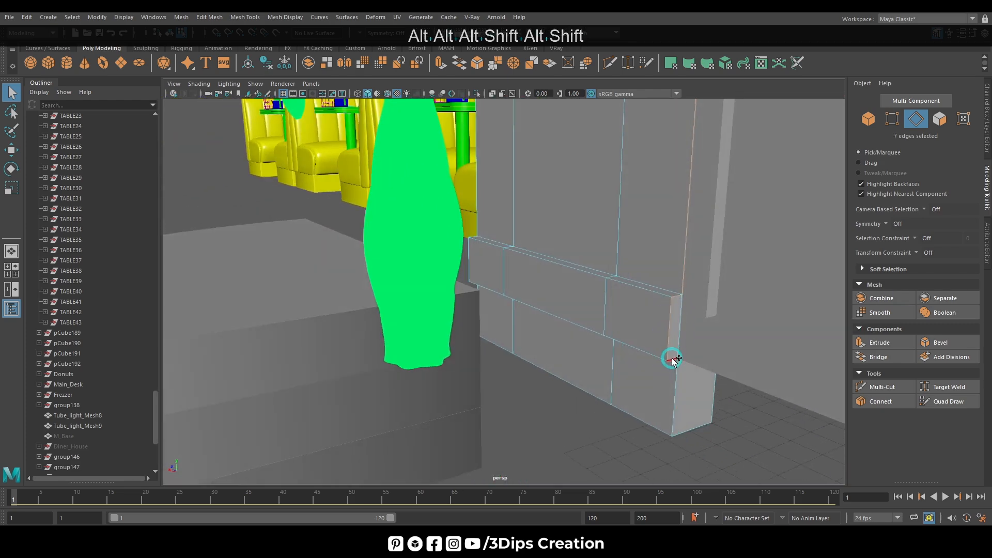
# Step: Add the edges around the opposite end of the second pillar's base ledge to the seam selection
pyautogui.keyDown('alt'); pyautogui.moveTo(638, 409); pyautogui.dragTo(522, 359); pyautogui.keyUp('alt')
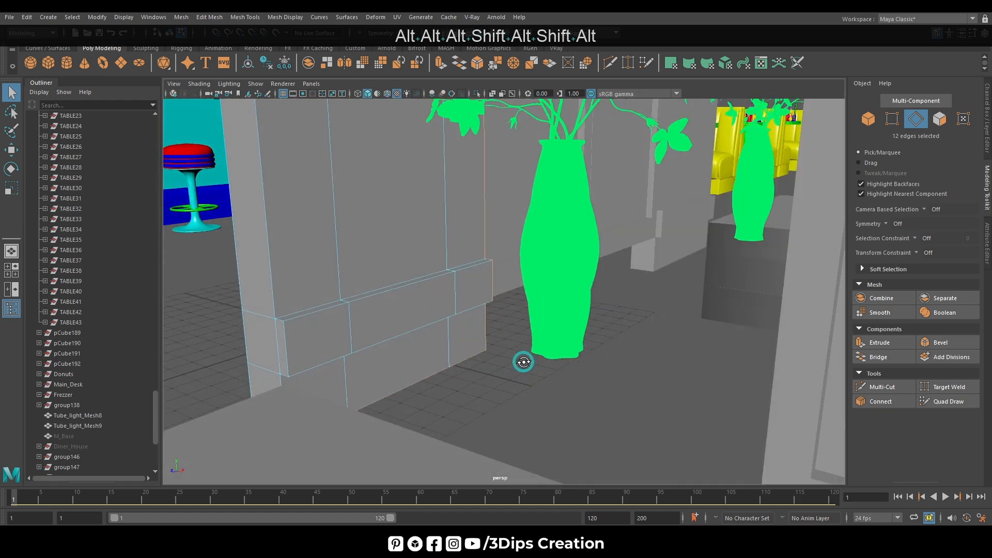
pyautogui.keyDown('shift'); pyautogui.click(285, 367); pyautogui.keyUp('shift')
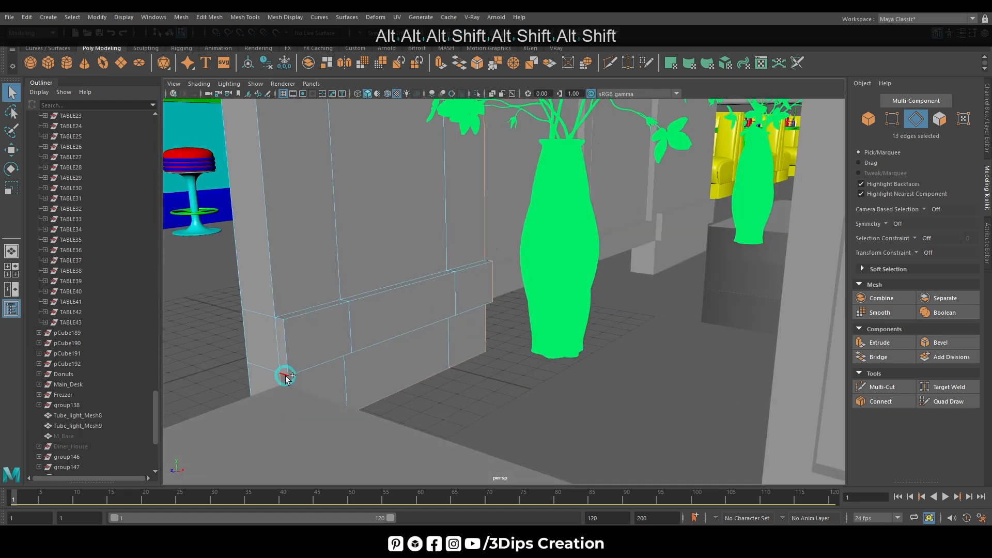
pyautogui.keyDown('shift'); pyautogui.click(287, 369); pyautogui.keyUp('shift')
pyautogui.keyDown('shift'); pyautogui.click(282, 323); pyautogui.keyUp('shift')
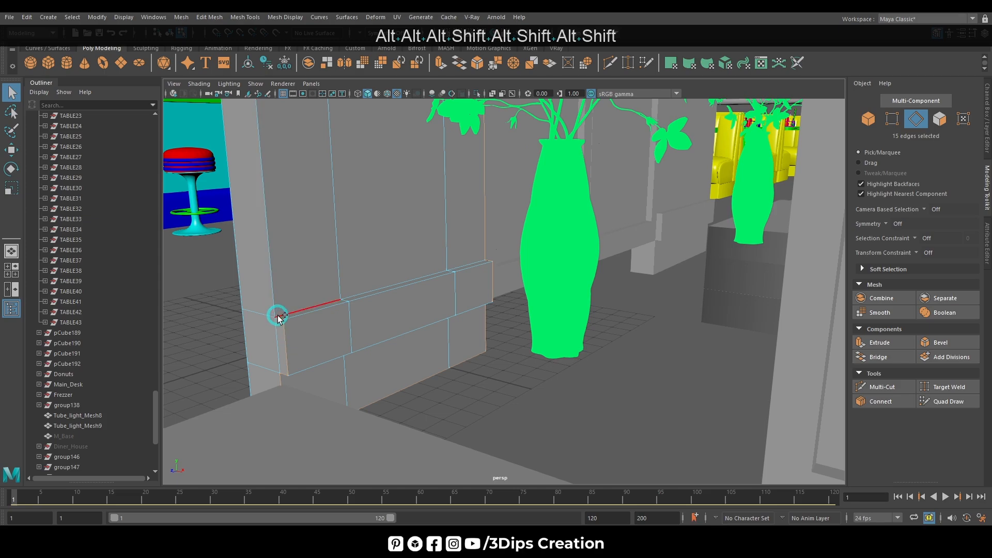
pyautogui.keyDown('shift'); pyautogui.click(274, 305); pyautogui.keyUp('shift')
# Step: Add the second pillar's interior vertical, bottom and top boundary edges and the remaining outer base edges to the seam selection
pyautogui.keyDown('alt'); pyautogui.moveTo(454, 343); pyautogui.dragTo(603, 296); pyautogui.keyUp('alt')
pyautogui.keyDown('shift'); pyautogui.doubleClick(439, 182); pyautogui.keyUp('shift')
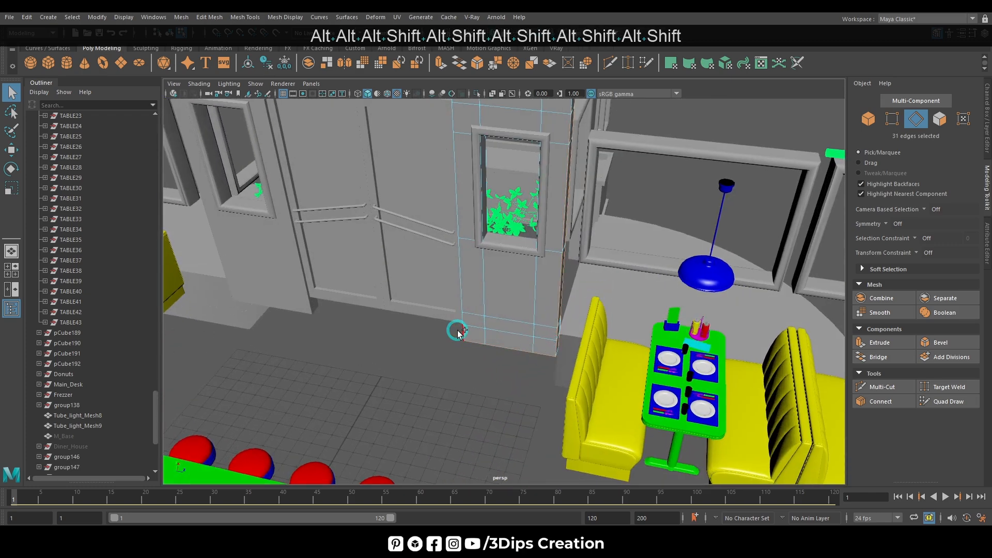
pyautogui.keyDown('alt'); pyautogui.moveTo(465, 225); pyautogui.dragTo(401, 256); pyautogui.keyUp('alt')
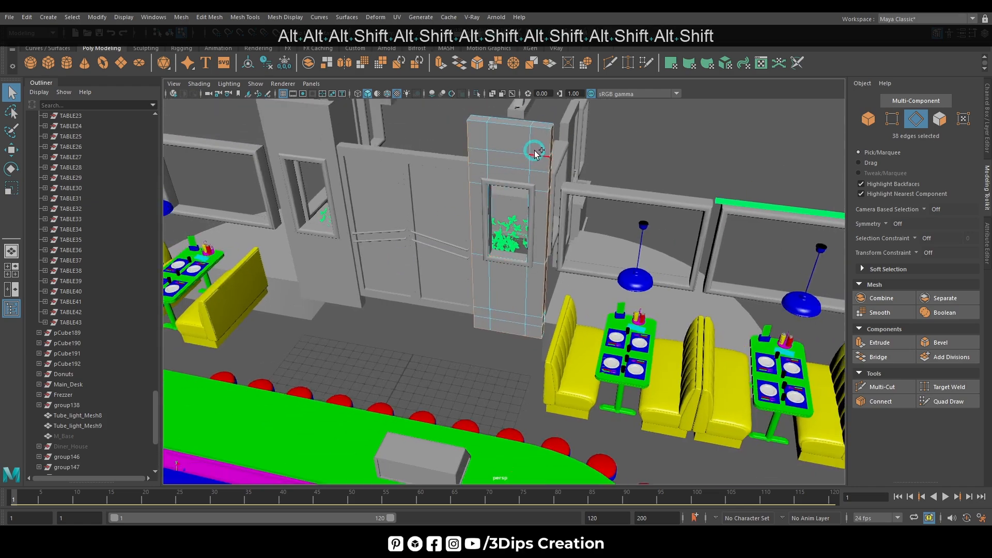
pyautogui.keyDown('shift'); pyautogui.doubleClick(544, 133); pyautogui.keyUp('shift')
pyautogui.keyDown('alt'); pyautogui.moveTo(544, 133); pyautogui.dragTo(634, 386); pyautogui.keyUp('alt')
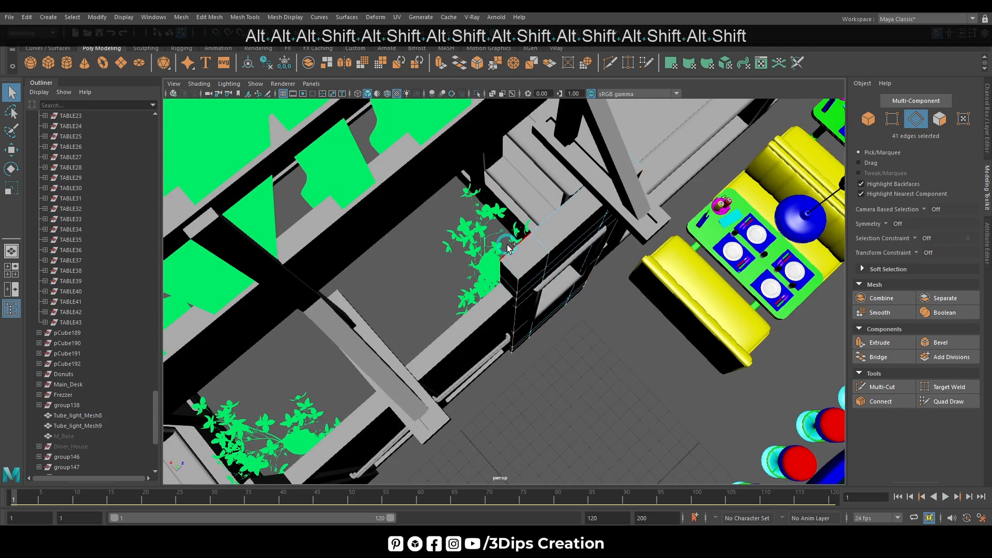
pyautogui.keyDown('alt'); pyautogui.moveTo(570, 299); pyautogui.dragTo(559, 355); pyautogui.keyUp('alt')
pyautogui.keyDown('shift'); pyautogui.click(549, 321); pyautogui.keyUp('shift')
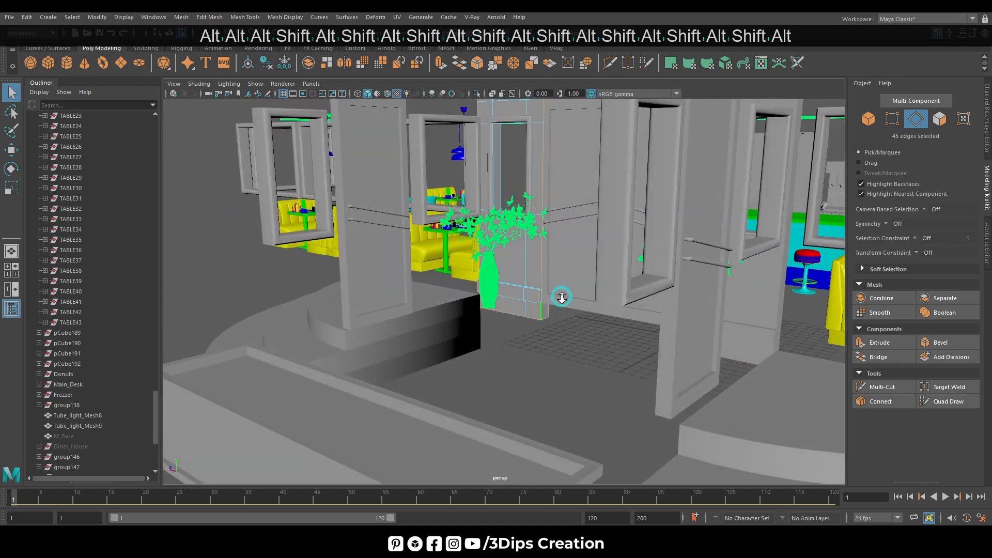
# Step: Switch the view to wireframe and add the hidden edges around the second pillar's window opening to the seam selection
pyautogui.keyDown('alt'); pyautogui.moveTo(560, 294); pyautogui.dragTo(531, 273, button='right'); pyautogui.keyUp('alt')
pyautogui.keyDown('alt'); pyautogui.moveTo(532, 272); pyautogui.dragTo(558, 281); pyautogui.keyUp('alt')
pyautogui.press('f')
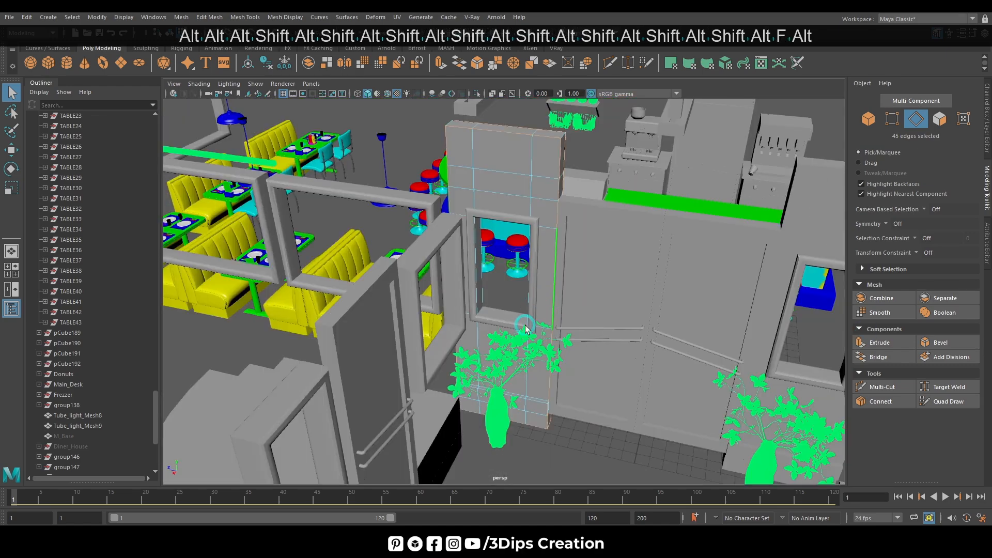
pyautogui.keyDown('alt'); pyautogui.moveTo(525, 325); pyautogui.dragTo(646, 289, button='right'); pyautogui.keyUp('alt')
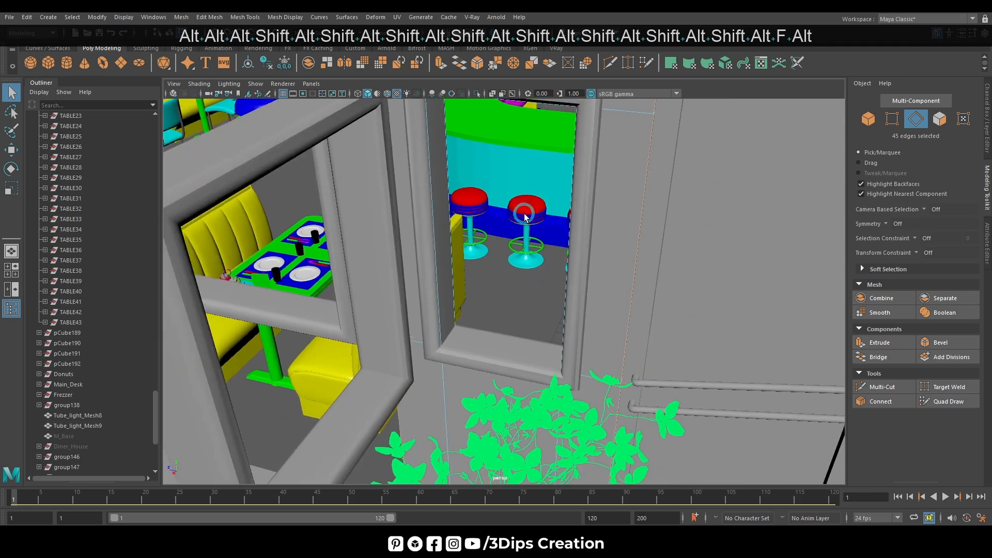
pyautogui.click(359, 94)
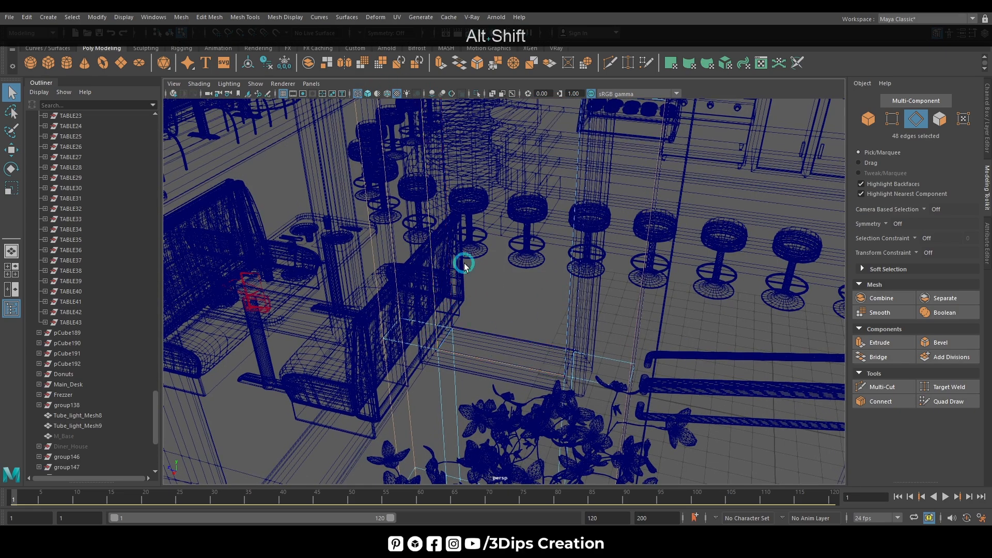
pyautogui.keyDown('shift'); pyautogui.click(450, 277); pyautogui.keyUp('shift')
pyautogui.keyDown('alt'); pyautogui.moveTo(538, 326); pyautogui.dragTo(580, 318); pyautogui.keyUp('alt')
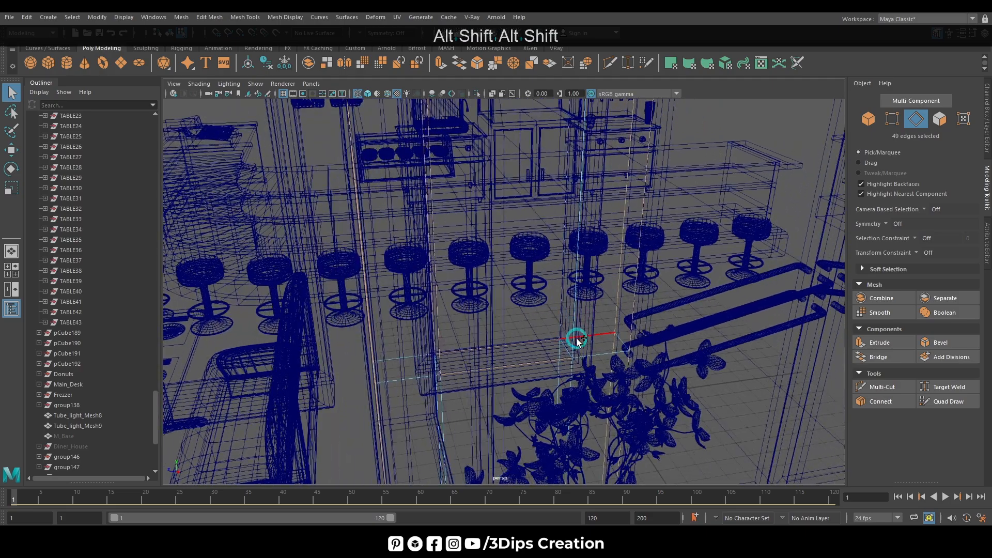
pyautogui.keyDown('alt'); pyautogui.moveTo(548, 300); pyautogui.dragTo(460, 237, button='right'); pyautogui.keyUp('alt')
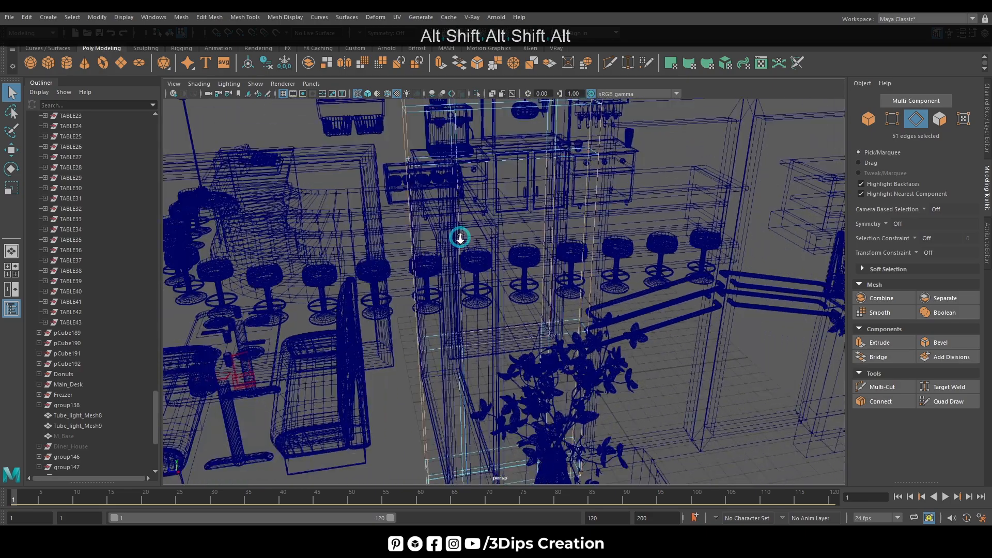
# Step: Complete the seam selection with the second pillar's remaining hidden and base edges, and return the view to shaded display
pyautogui.keyDown('alt'); pyautogui.moveTo(567, 220); pyautogui.dragTo(491, 332); pyautogui.keyUp('alt')
pyautogui.keyDown('shift'); pyautogui.click(506, 162); pyautogui.keyUp('shift')
pyautogui.keyDown('shift'); pyautogui.click(469, 317); pyautogui.keyUp('shift')
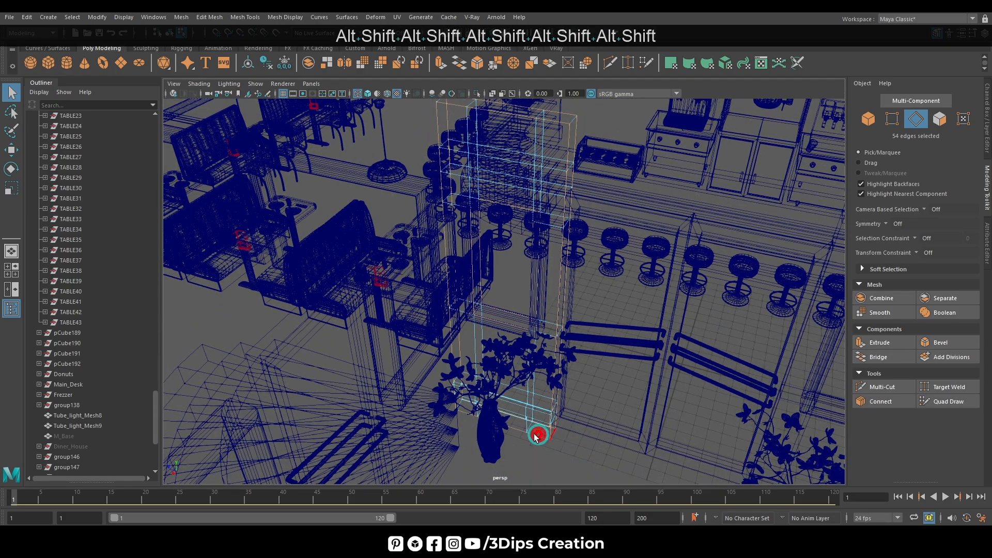
pyautogui.keyDown('shift'); pyautogui.click(535, 437); pyautogui.keyUp('shift')
pyautogui.keyDown('alt'); pyautogui.moveTo(535, 436); pyautogui.dragTo(514, 438); pyautogui.keyUp('alt')
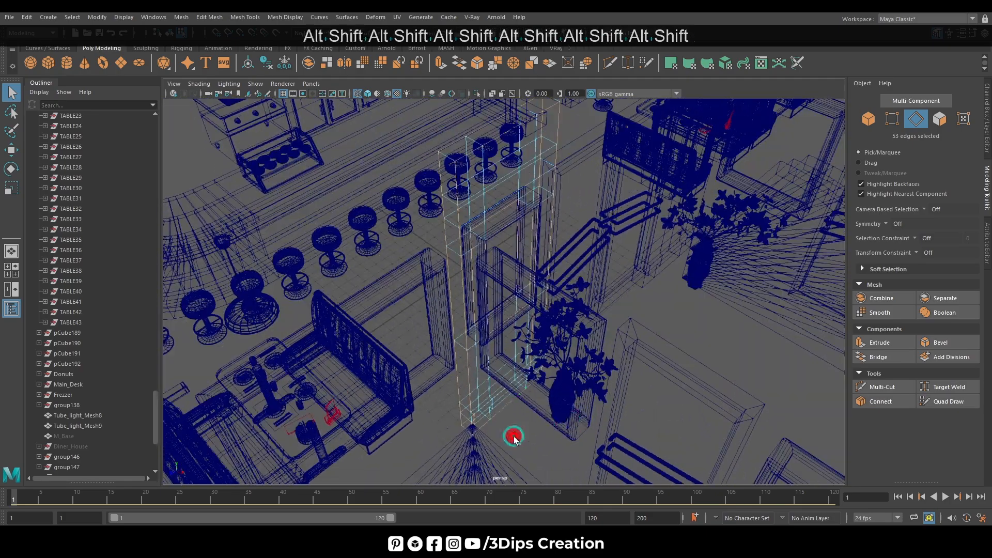
pyautogui.keyDown('shift'); pyautogui.click(465, 429); pyautogui.keyUp('shift')
pyautogui.moveTo(629, 401)
pyautogui.keyDown('alt'); pyautogui.mouseDown()
pyautogui.moveTo(584, 405)
pyautogui.moveTo(505, 370)
pyautogui.moveTo(768, 391)
pyautogui.moveTo(640, 399)
pyautogui.moveTo(677, 411)
pyautogui.moveTo(545, 391)
pyautogui.moveTo(482, 401)
pyautogui.moveTo(443, 358)
pyautogui.moveTo(531, 381)
pyautogui.moveTo(420, 353)
pyautogui.moveTo(412, 354)
pyautogui.moveTo(668, 378)
pyautogui.moveTo(411, 421)
pyautogui.mouseUp(); pyautogui.keyUp('alt')
pyautogui.press('5')
# Step: Cut the second pillar's UVs along the selected seams and unfold all the resulting shells
pyautogui.moveTo(427, 304); pyautogui.dragTo(445, 305)
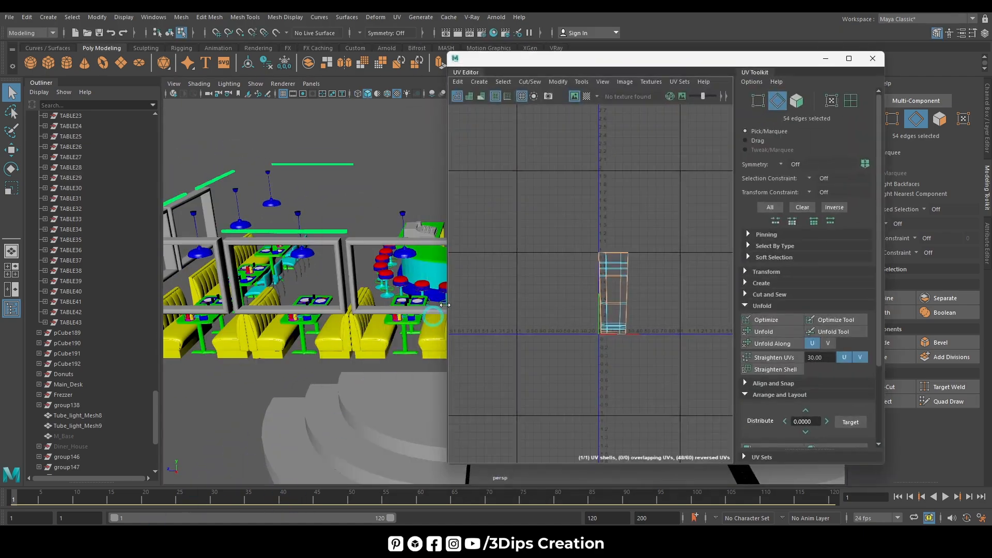
pyautogui.keyDown('shift'); pyautogui.moveTo(529, 227); pyautogui.dragTo(491, 237, button='right'); pyautogui.keyUp('shift')
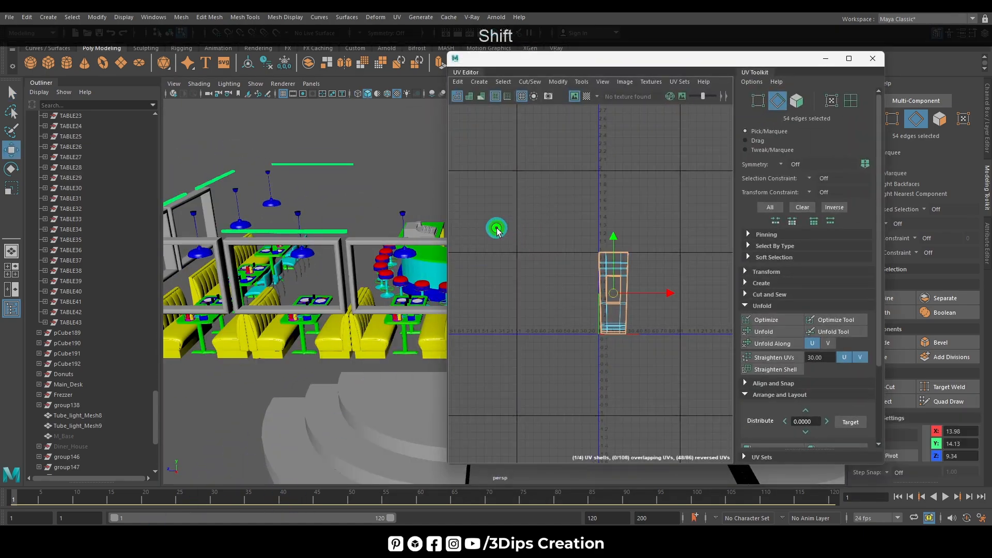
pyautogui.click(734, 369)
pyautogui.click(769, 332)
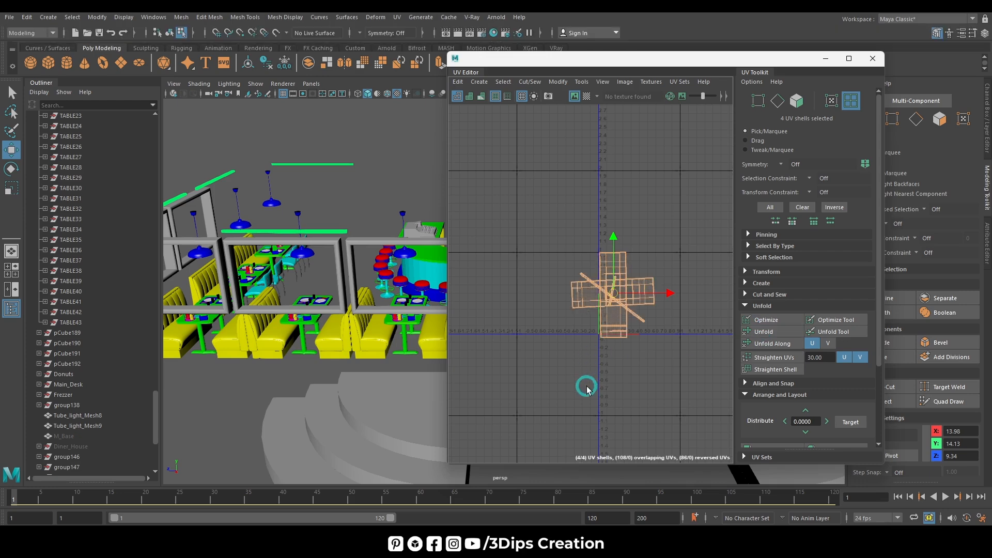
pyautogui.click(587, 388)
# Step: Maximize the UV editor and orient the nearly vertical window-face shell so it stands straight
pyautogui.keyDown('alt'); pyautogui.moveTo(642, 298); pyautogui.dragTo(983, 181, button='right'); pyautogui.keyUp('alt')
pyautogui.click(847, 58)
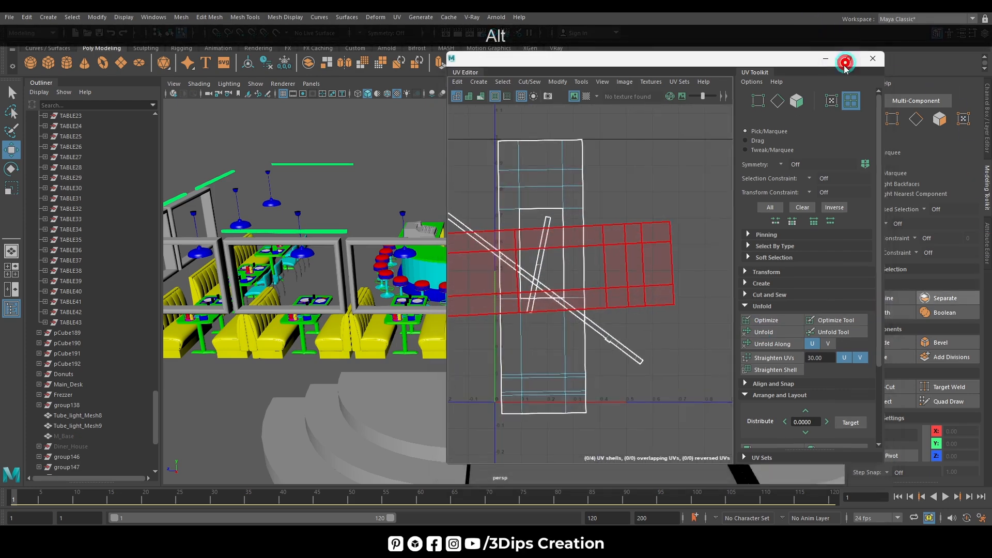
pyautogui.keyDown('alt'); pyautogui.moveTo(395, 461); pyautogui.dragTo(304, 421, button='right'); pyautogui.keyUp('alt')
pyautogui.click(462, 451)
pyautogui.click(857, 417)
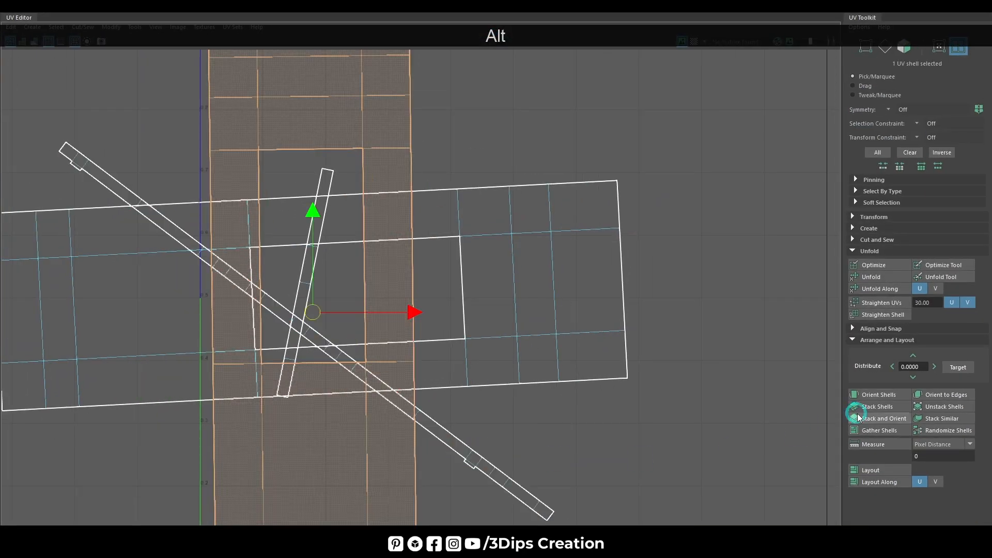
pyautogui.click(882, 398)
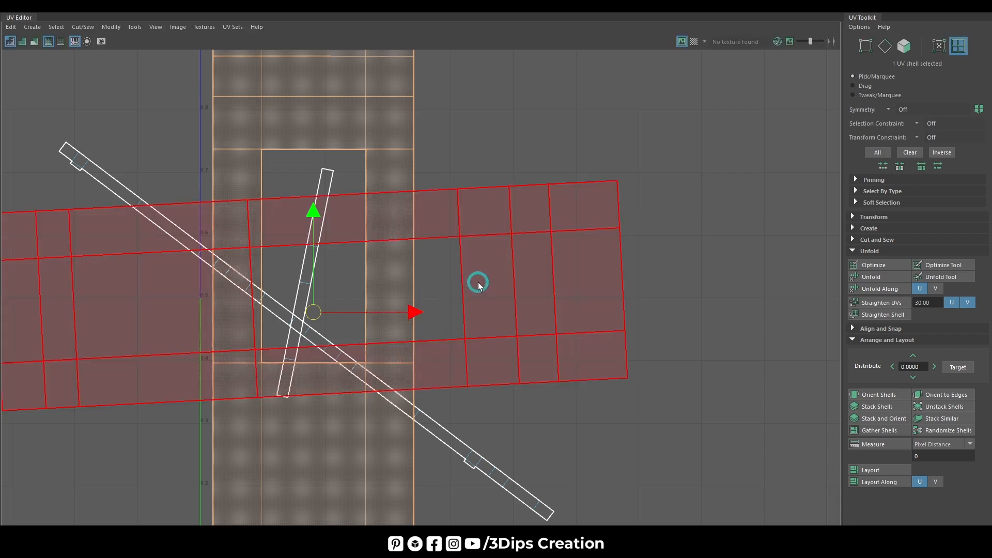
# Step: Rotate the other window-face shell upright, orient it straight and move it sideways clear of the first one
pyautogui.click(508, 277)
pyautogui.press('e')
pyautogui.moveTo(396, 272); pyautogui.dragTo(434, 273)
pyautogui.keyDown('alt'); pyautogui.moveTo(434, 272); pyautogui.dragTo(321, 274, button='right'); pyautogui.keyUp('alt')
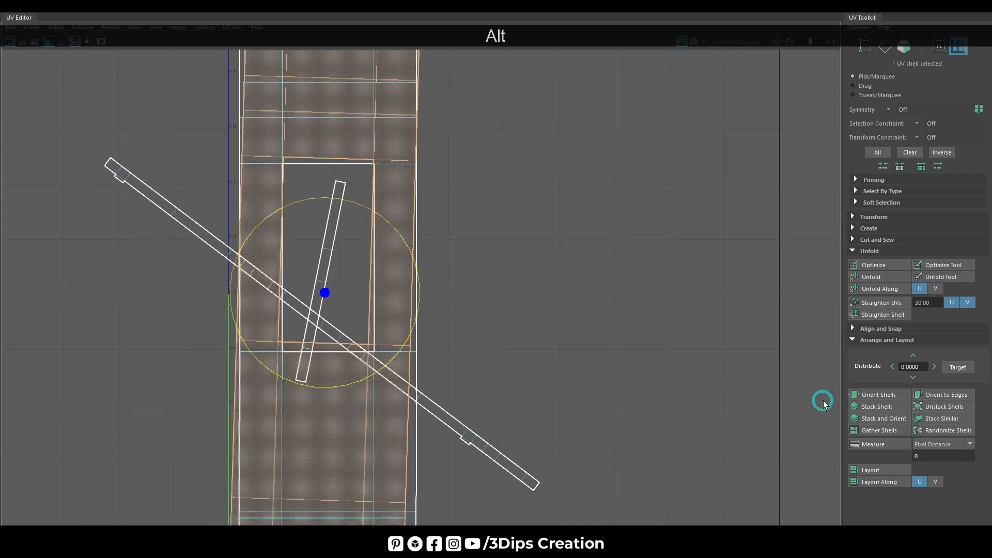
pyautogui.click(890, 398)
pyautogui.keyDown('alt'); pyautogui.moveTo(502, 308); pyautogui.dragTo(509, 325, button='right'); pyautogui.keyUp('alt')
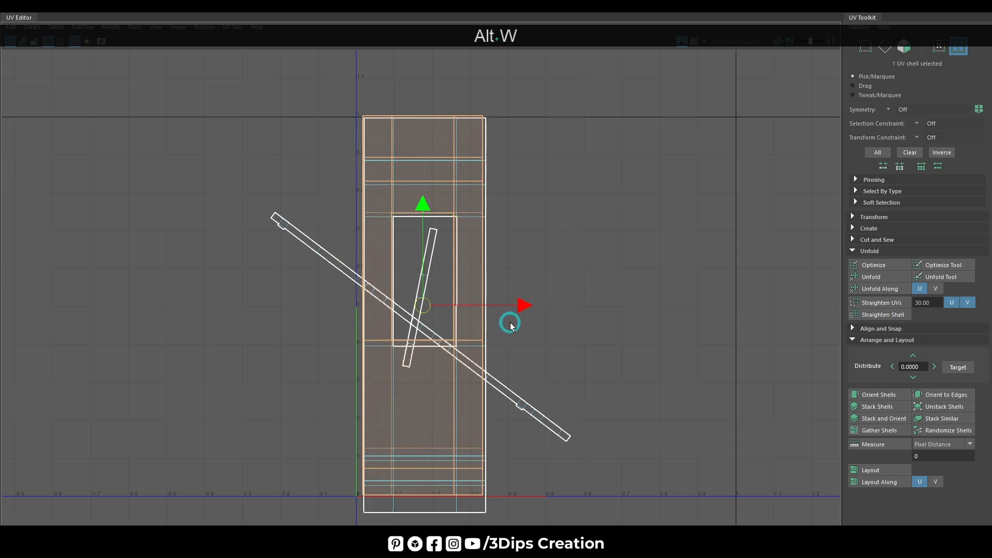
pyautogui.moveTo(510, 326); pyautogui.dragTo(739, 323, button='middle')
# Step: Orient the short strip shell vertically, then rotate the long strip shell upright and orient it as well
pyautogui.click(416, 270)
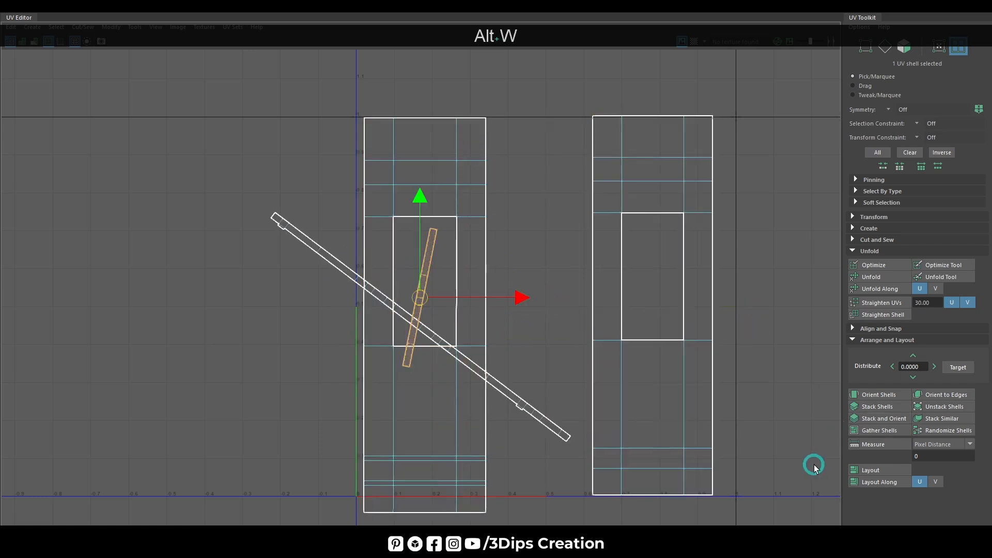
pyautogui.click(875, 394)
pyautogui.click(512, 392)
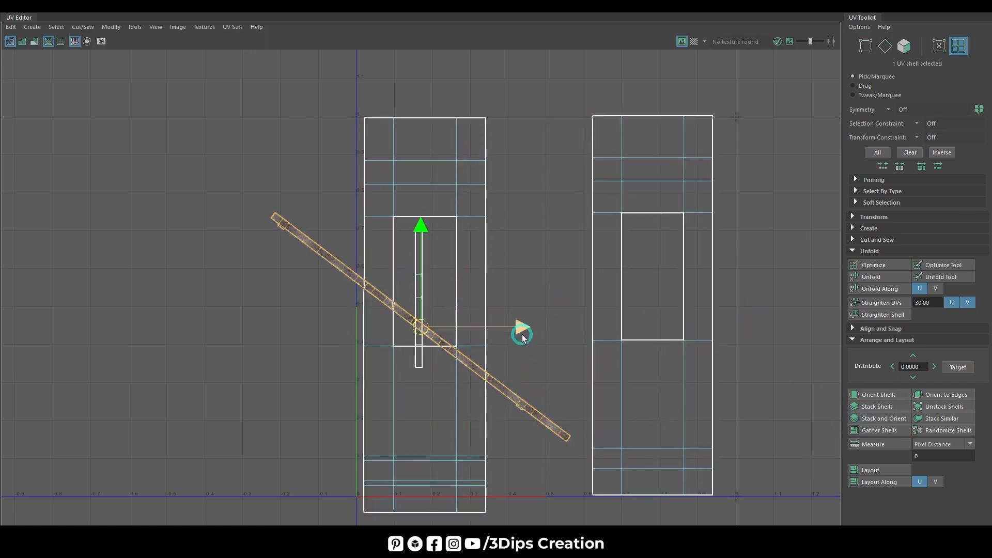
pyautogui.press('e')
pyautogui.moveTo(449, 237); pyautogui.dragTo(498, 287)
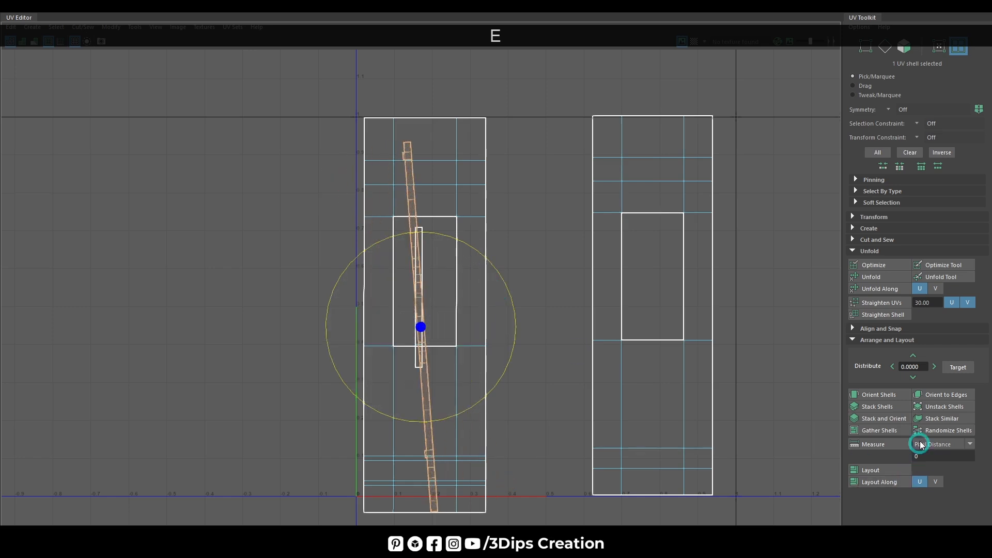
pyautogui.click(878, 394)
pyautogui.press('q')
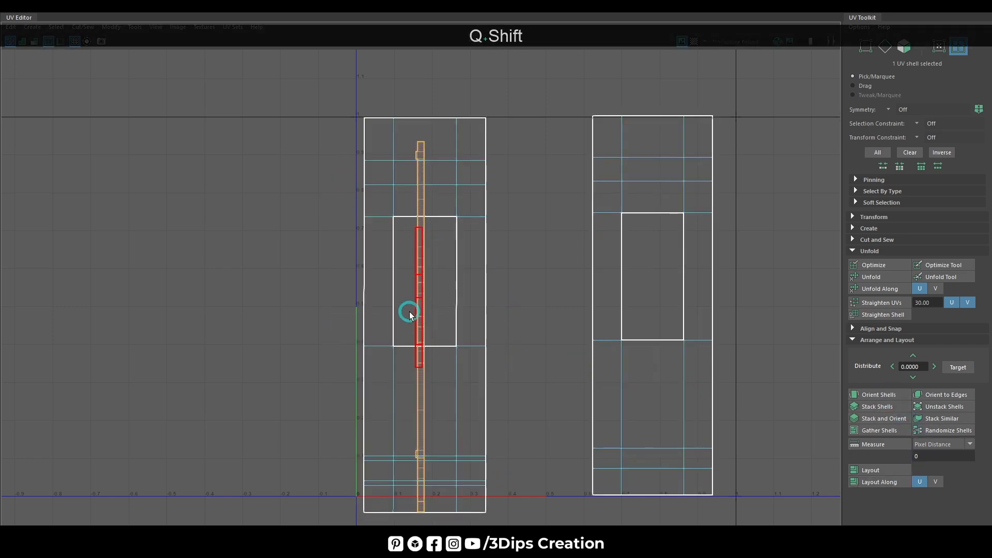
# Step: Select the second pillar's remaining shells together with the long strip and lay them out in UV space
pyautogui.keyDown('shift'); pyautogui.click(469, 314); pyautogui.keyUp('shift')
pyautogui.keyDown('shift'); pyautogui.click(698, 361); pyautogui.keyUp('shift')
pyautogui.click(876, 470)
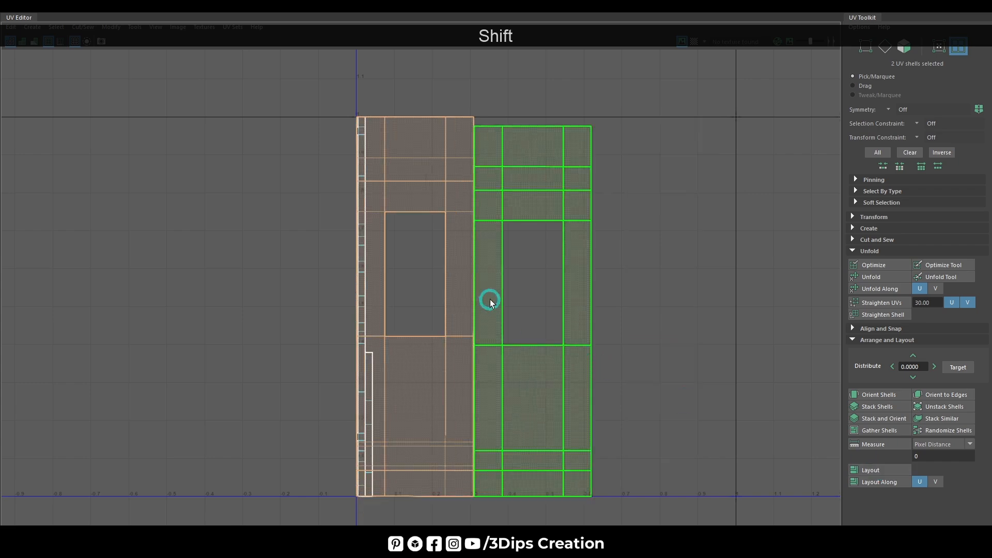
pyautogui.press('w')
pyautogui.moveTo(560, 303); pyautogui.dragTo(592, 312)
pyautogui.click(813, 116)
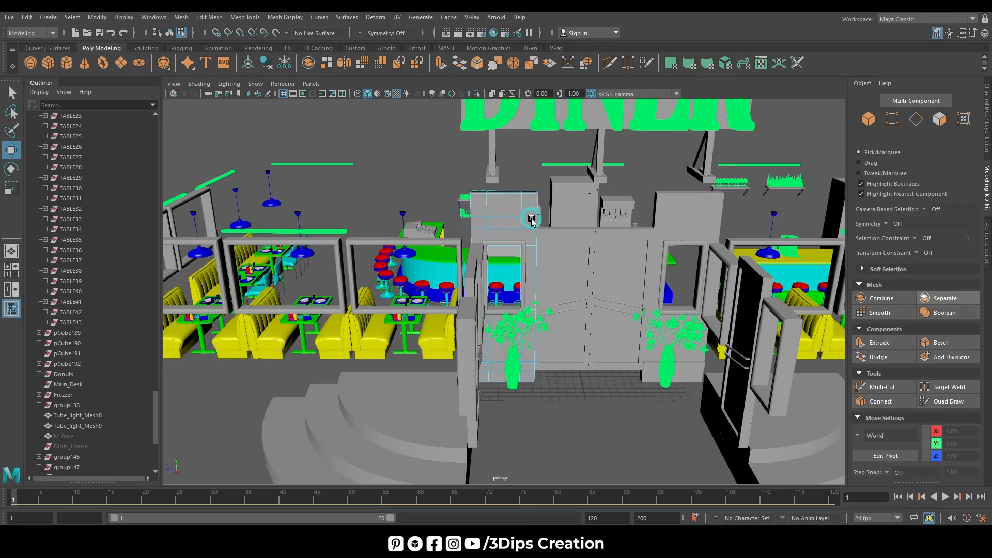
# Step: Return to object mode and assign the pillar right of the doors a new red Lambert material named Door_IS
pyautogui.moveTo(516, 208); pyautogui.dragTo(553, 193, button='right')
pyautogui.keyDown('alt'); pyautogui.moveTo(597, 262); pyautogui.dragTo(688, 266, button='right'); pyautogui.keyUp('alt')
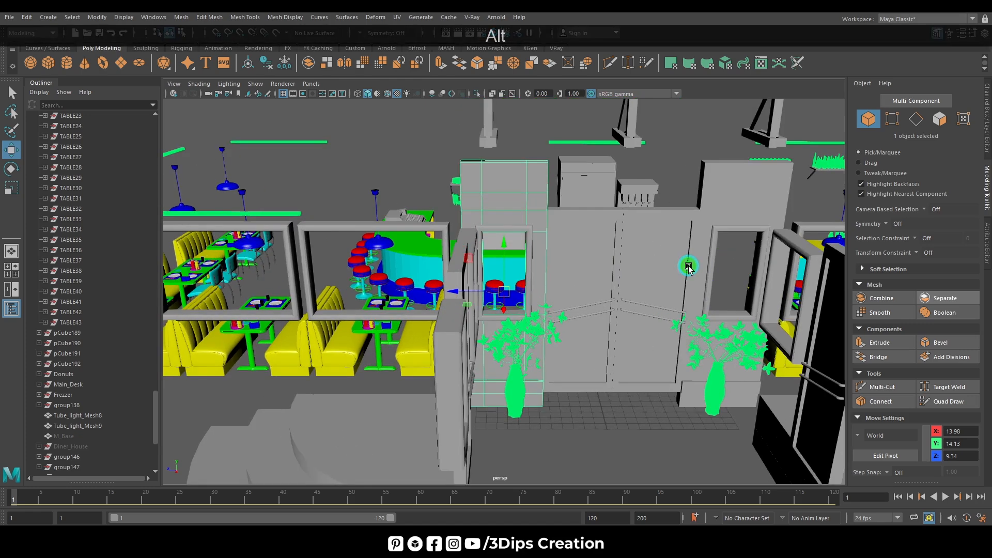
pyautogui.click(735, 179)
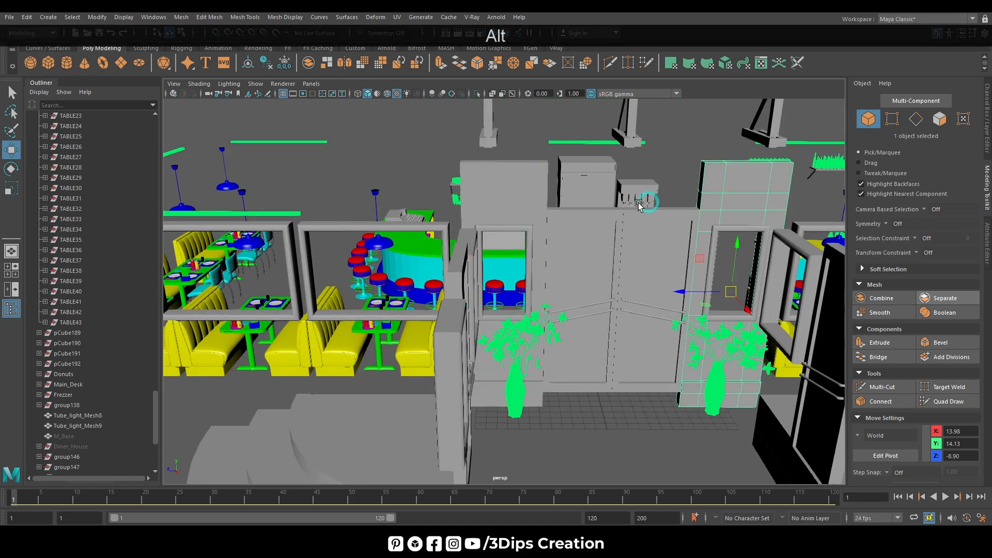
pyautogui.rightClick(738, 206)
pyautogui.click(736, 470)
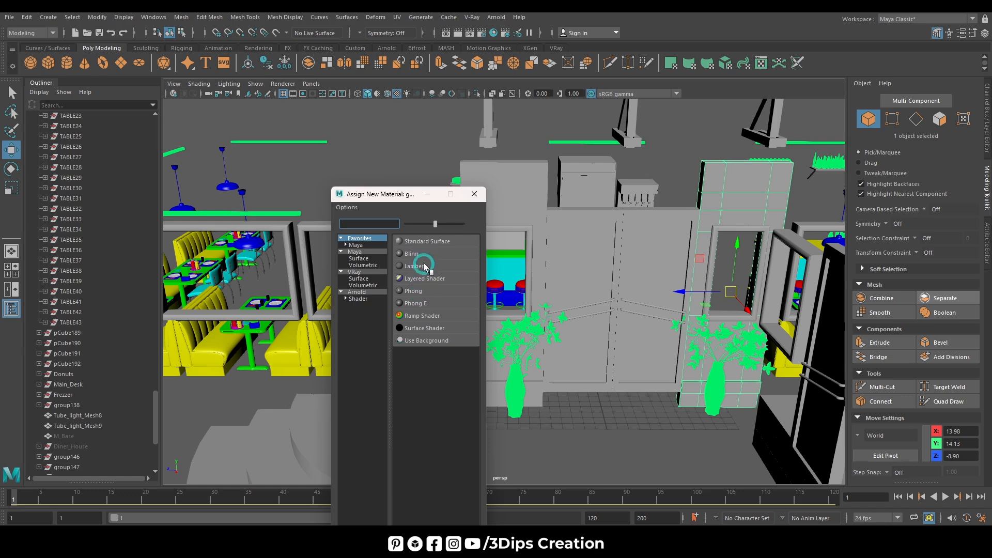
pyautogui.click(415, 266)
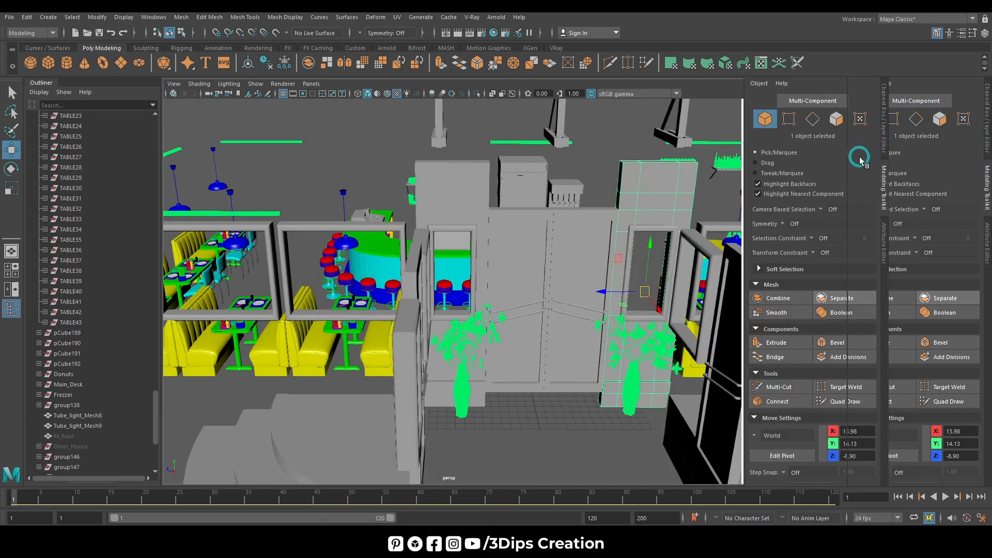
pyautogui.write('Door IS')
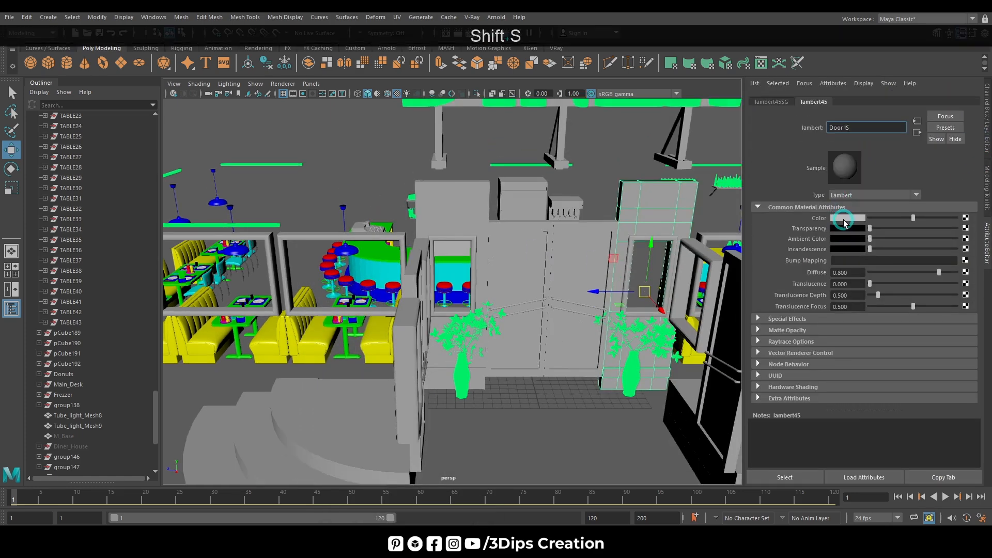
pyautogui.click(845, 223)
pyautogui.click(809, 191)
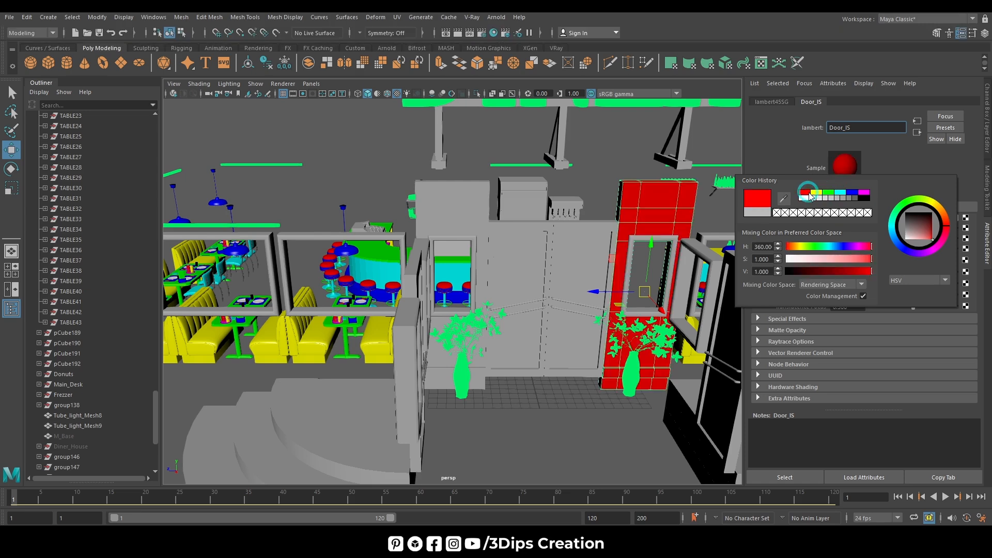
# Step: Assign the pillar left of the doors a new red Lambert material named Door_rs and clear the selection
pyautogui.click(436, 207)
pyautogui.click(821, 130)
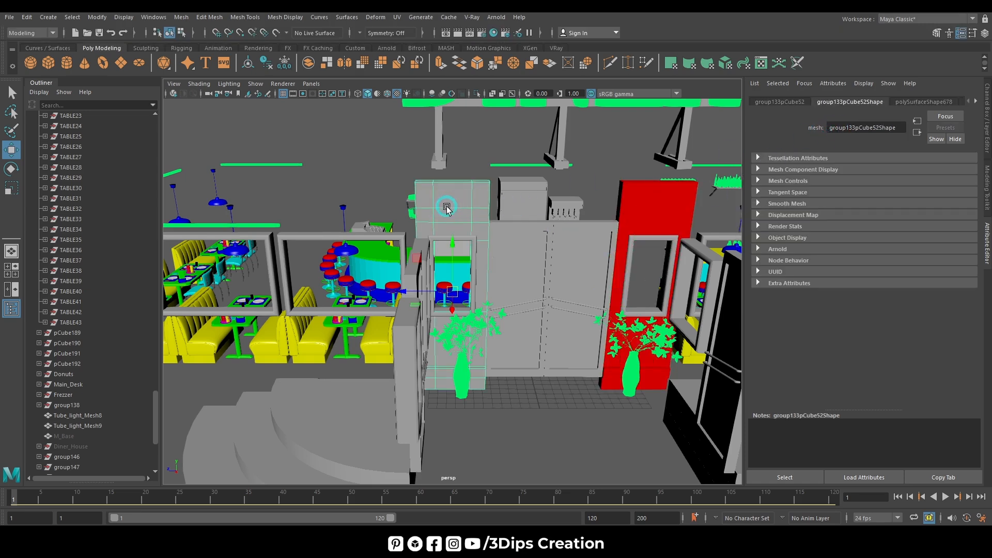
pyautogui.moveTo(447, 208); pyautogui.dragTo(453, 471, button='right')
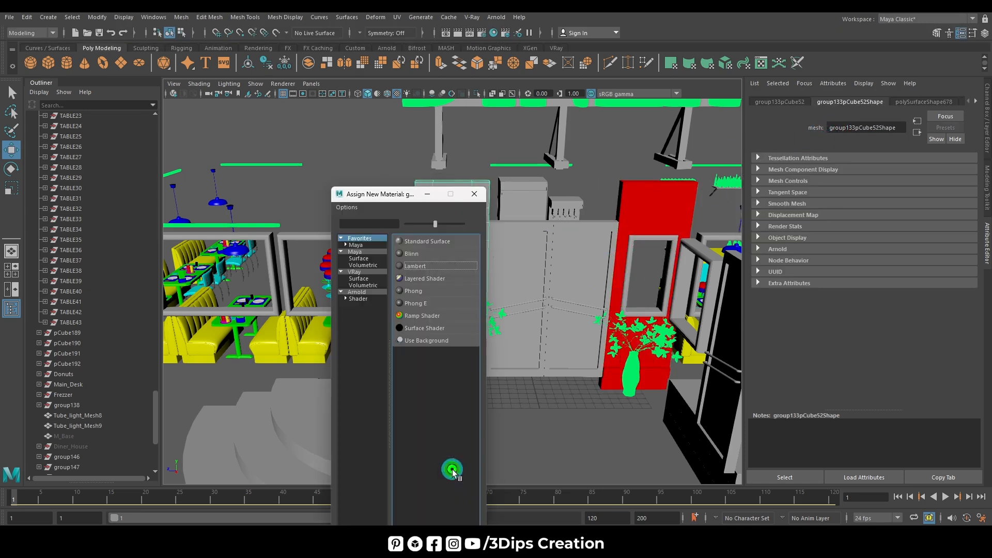
pyautogui.click(433, 266)
pyautogui.doubleClick(848, 128)
pyautogui.write('Door rs')
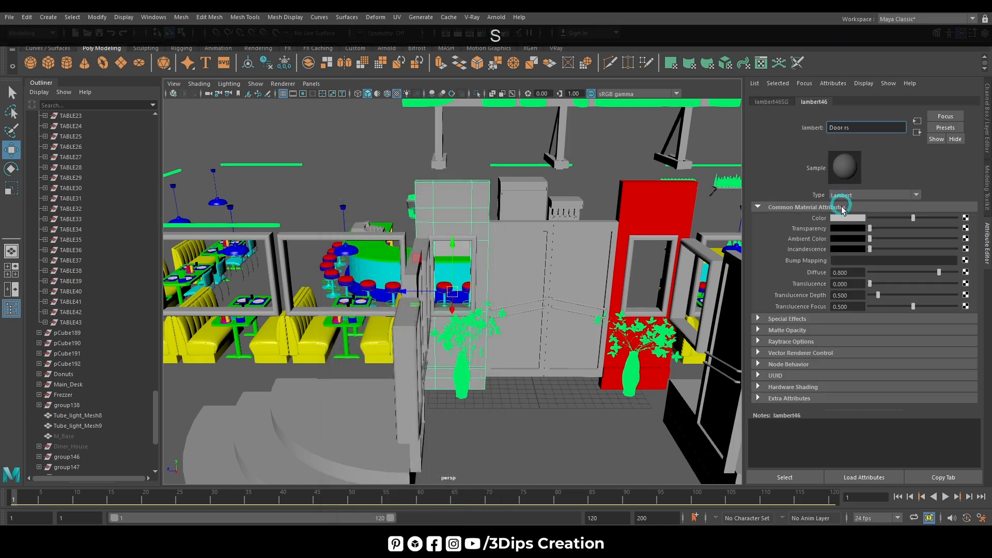
pyautogui.click(846, 219)
pyautogui.click(805, 188)
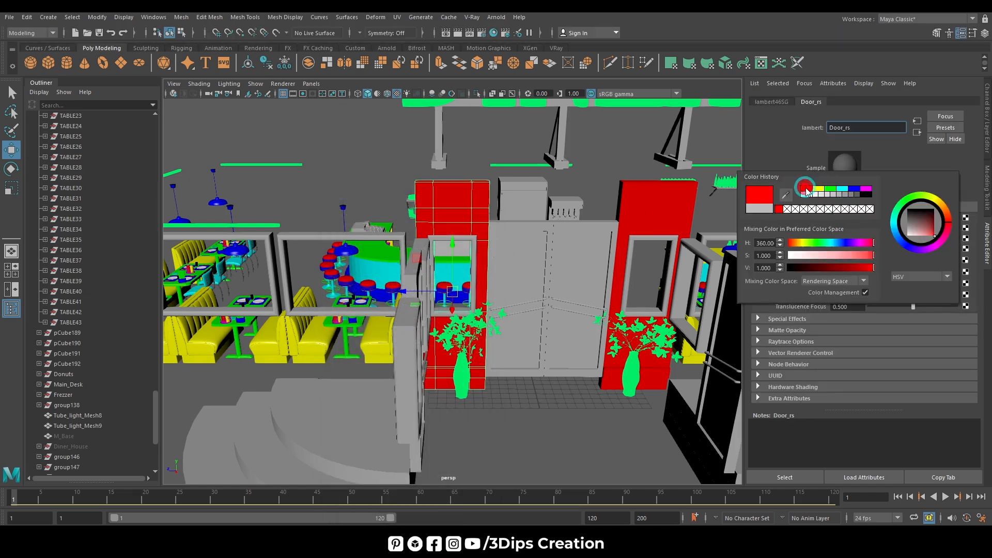
pyautogui.click(530, 428)
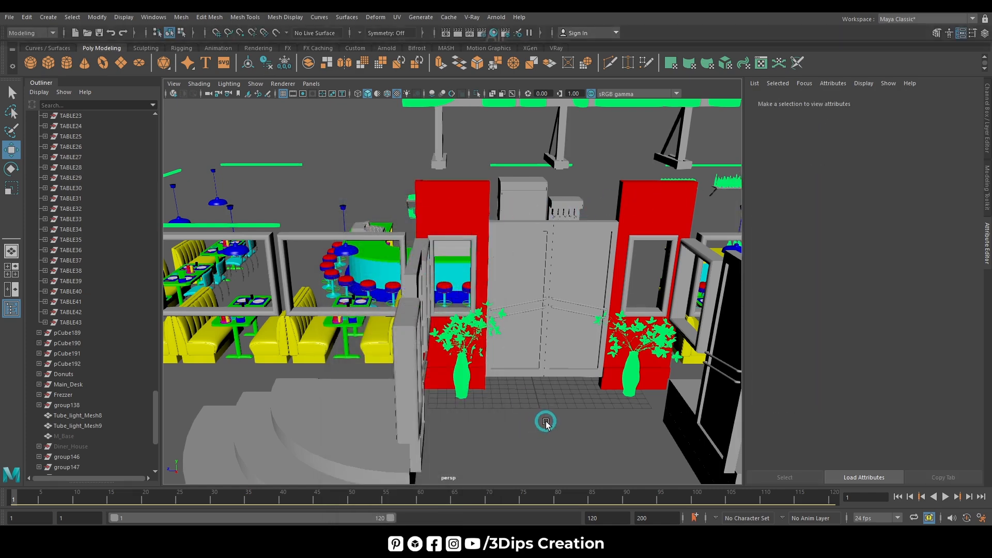
# Step: Select the top curved step beside the entrance, project its UVs from the camera view and switch to edge selection
pyautogui.moveTo(543, 419)
pyautogui.keyDown('alt'); pyautogui.mouseDown()
pyautogui.moveTo(483, 408)
pyautogui.moveTo(540, 410)
pyautogui.mouseUp(); pyautogui.keyUp('alt')
pyautogui.keyDown('alt'); pyautogui.moveTo(491, 404); pyautogui.dragTo(419, 401, button='right'); pyautogui.keyUp('alt')
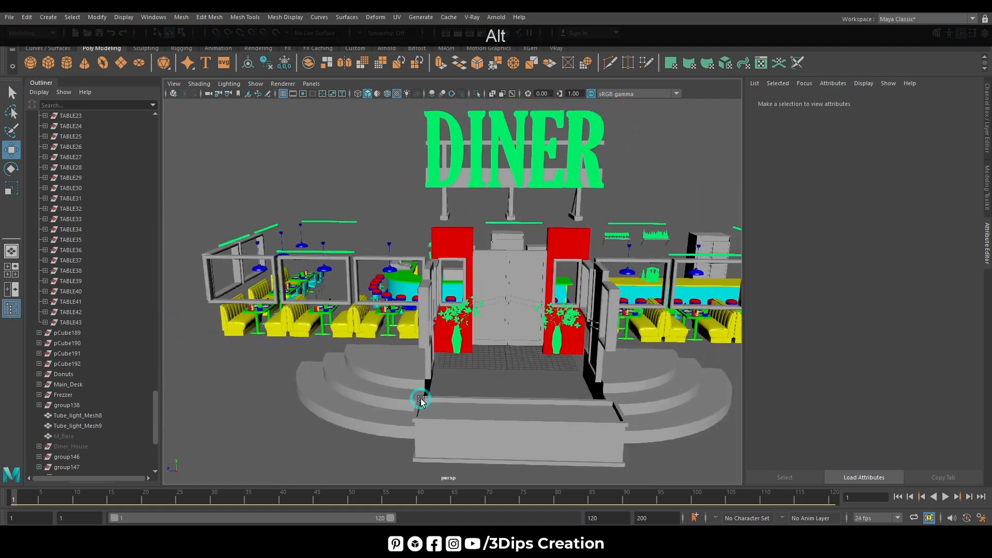
pyautogui.moveTo(418, 401)
pyautogui.keyDown('alt'); pyautogui.mouseDown()
pyautogui.moveTo(485, 402)
pyautogui.moveTo(413, 388)
pyautogui.mouseUp(); pyautogui.keyUp('alt')
pyautogui.click(416, 384)
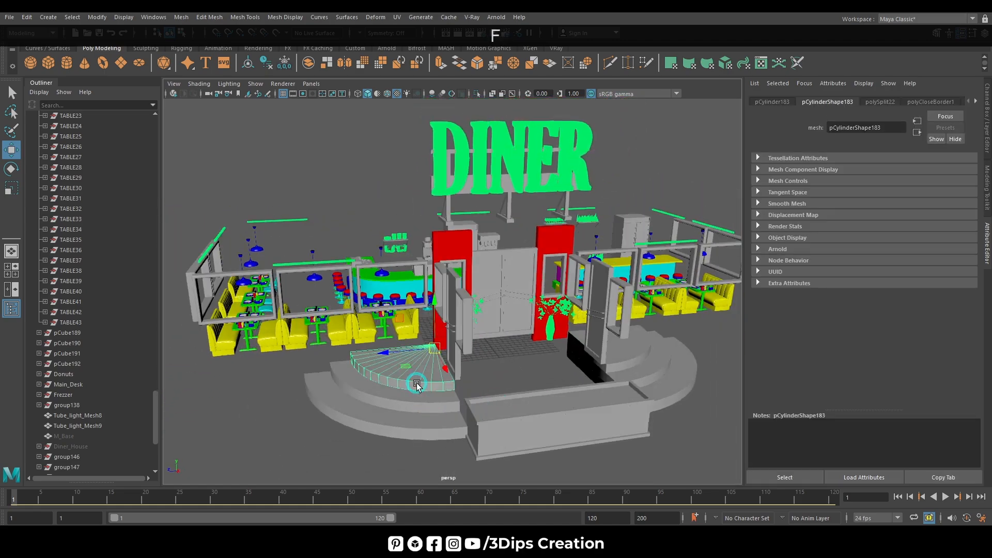
pyautogui.press('f')
pyautogui.keyDown('alt'); pyautogui.moveTo(527, 401); pyautogui.dragTo(393, 408); pyautogui.keyUp('alt')
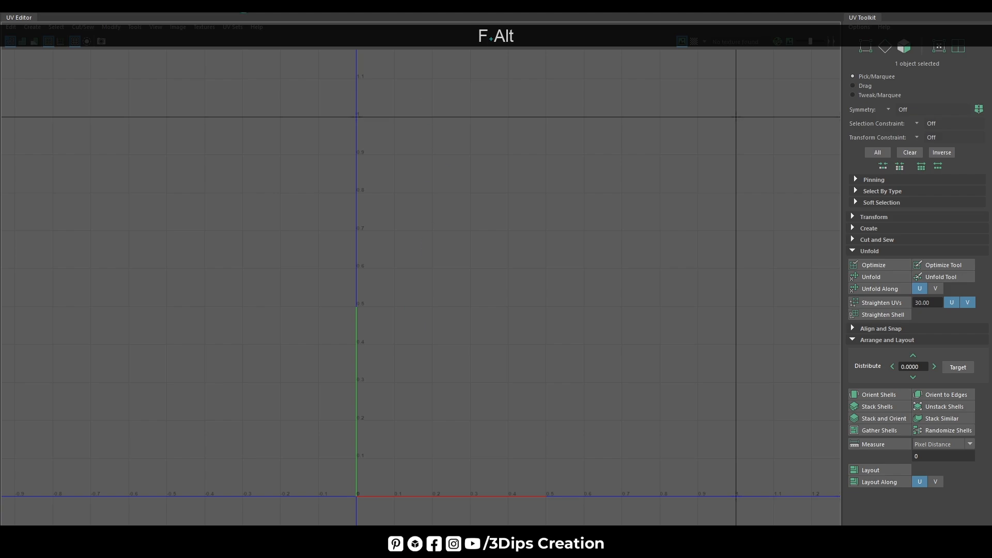
pyautogui.moveTo(625, 8); pyautogui.dragTo(625, 48)
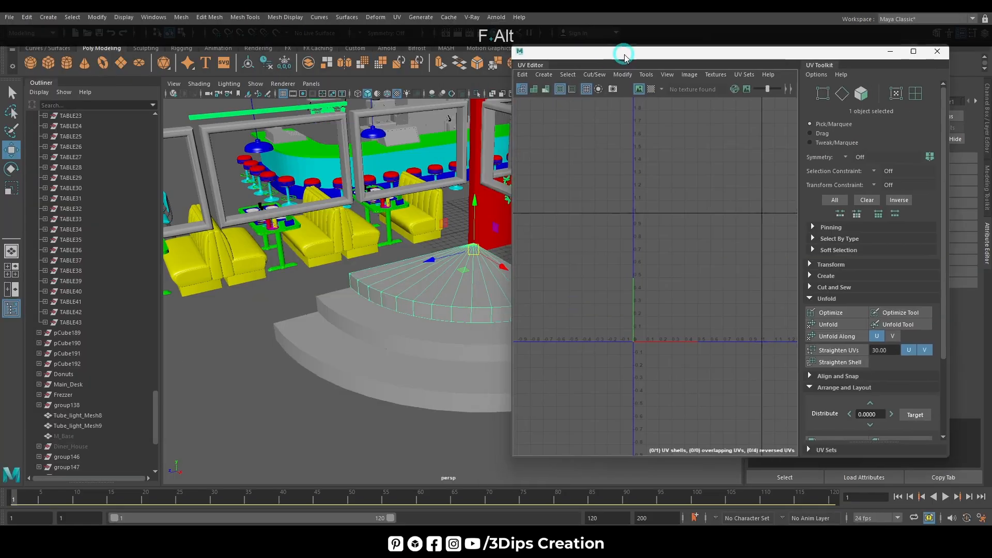
pyautogui.click(564, 88)
pyautogui.moveTo(537, 81); pyautogui.dragTo(676, 274, button='right')
pyautogui.moveTo(621, 237); pyautogui.dragTo(621, 204, button='right')
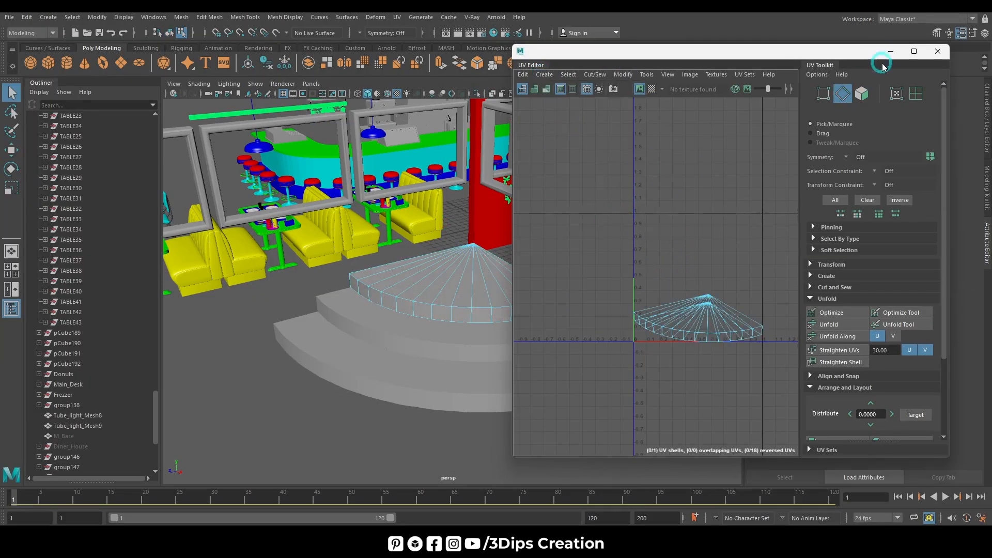
# Step: Select the upper rim edges of the top curved step as UV seams
pyautogui.click(891, 51)
pyautogui.keyDown('alt'); pyautogui.moveTo(434, 281); pyautogui.dragTo(596, 288, button='right'); pyautogui.keyUp('alt')
pyautogui.keyDown('alt'); pyautogui.moveTo(596, 287); pyautogui.dragTo(604, 339); pyautogui.keyUp('alt')
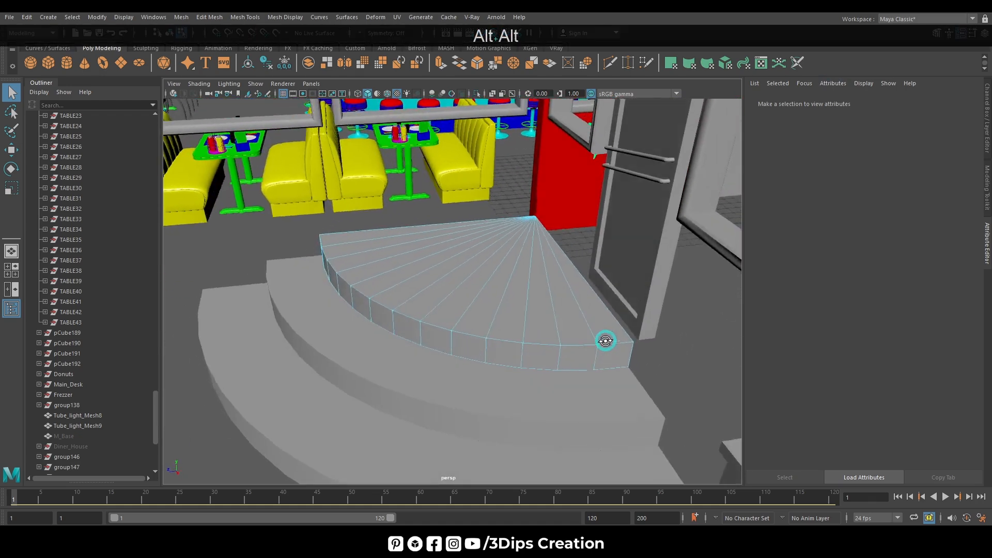
pyautogui.click(609, 353)
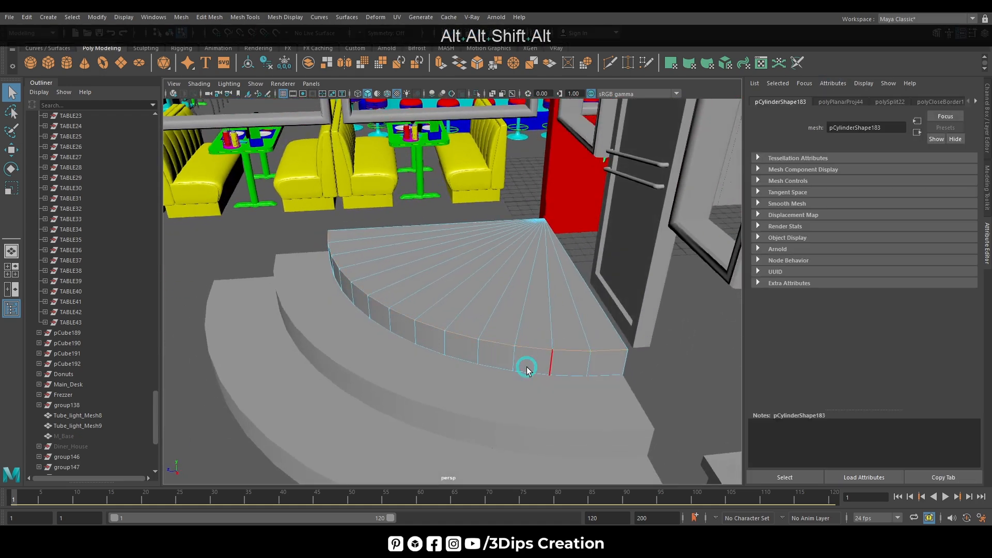
pyautogui.keyDown('alt'); pyautogui.moveTo(525, 365); pyautogui.dragTo(496, 361); pyautogui.keyUp('alt')
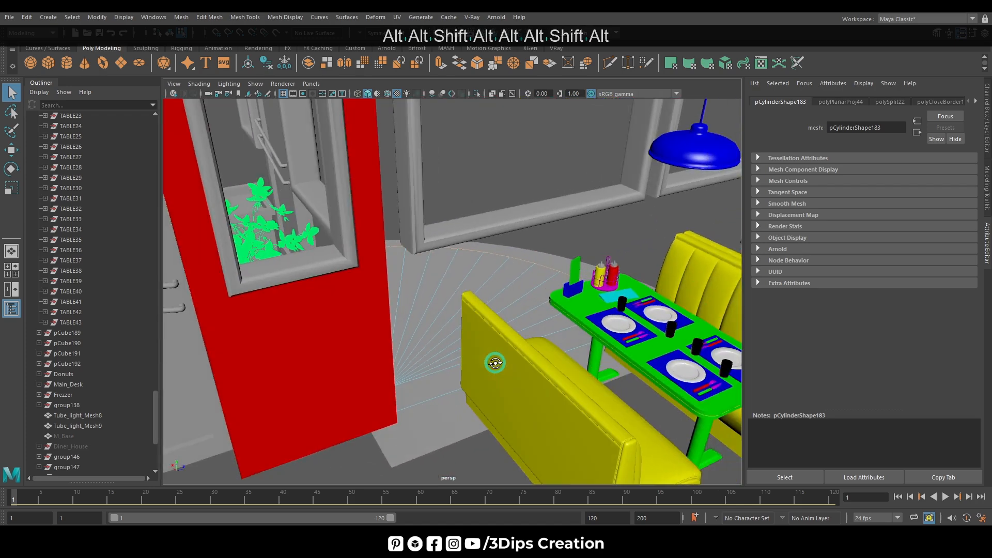
# Step: Add the lower rim and back border edges of the top curved step to the seams and cut the UVs along them
pyautogui.keyDown('alt'); pyautogui.moveTo(436, 390); pyautogui.dragTo(520, 372); pyautogui.keyUp('alt')
pyautogui.moveTo(608, 315); pyautogui.dragTo(571, 338, button='right')
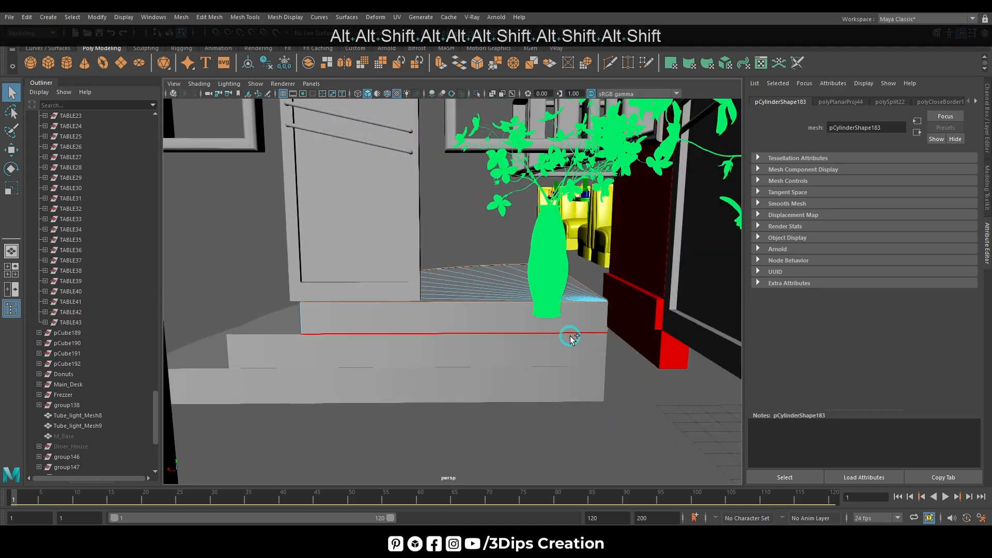
pyautogui.keyDown('alt'); pyautogui.moveTo(558, 339); pyautogui.dragTo(452, 351); pyautogui.keyUp('alt')
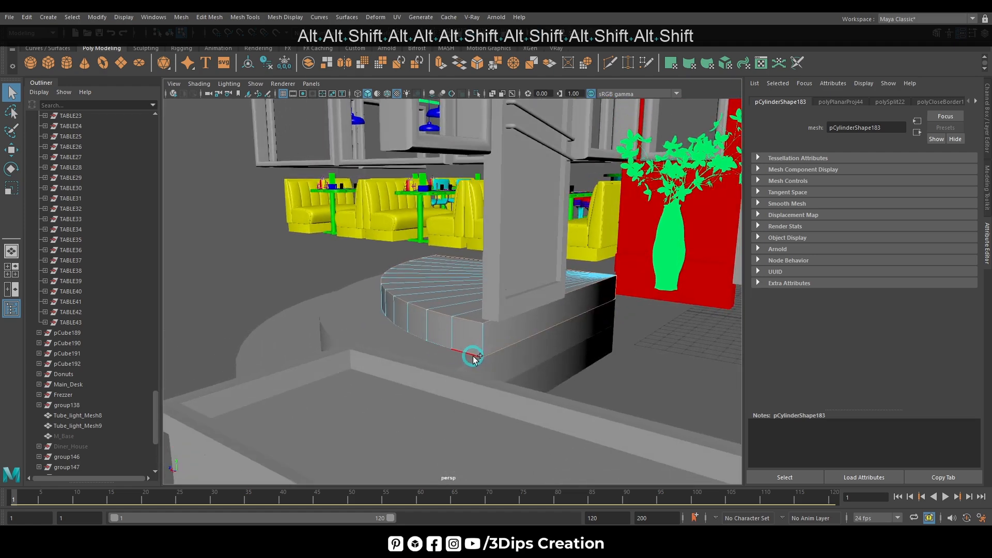
pyautogui.keyDown('alt'); pyautogui.moveTo(656, 379); pyautogui.dragTo(527, 376); pyautogui.keyUp('alt')
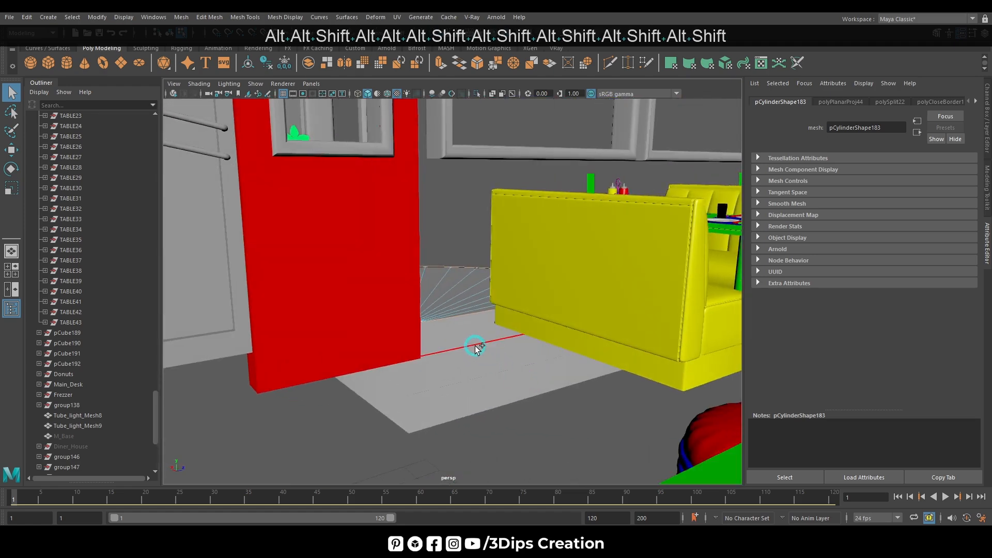
pyautogui.keyDown('alt'); pyautogui.moveTo(474, 348); pyautogui.dragTo(439, 356, button='right'); pyautogui.keyUp('alt')
pyautogui.keyDown('alt'); pyautogui.moveTo(439, 357); pyautogui.dragTo(368, 341); pyautogui.keyUp('alt')
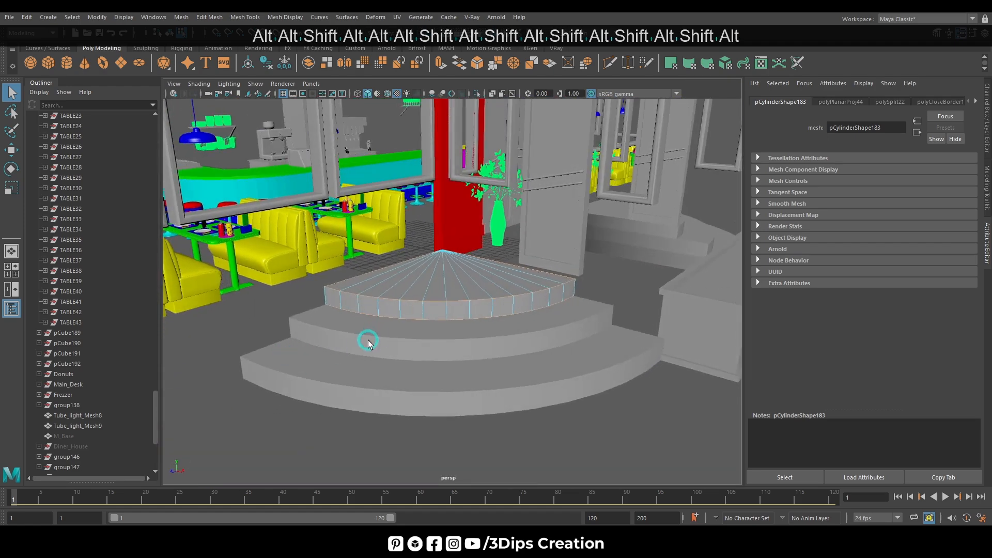
pyautogui.keyDown('alt'); pyautogui.moveTo(368, 341); pyautogui.dragTo(467, 349, button='right'); pyautogui.keyUp('alt')
pyautogui.keyDown('alt'); pyautogui.moveTo(467, 350); pyautogui.dragTo(490, 359); pyautogui.keyUp('alt')
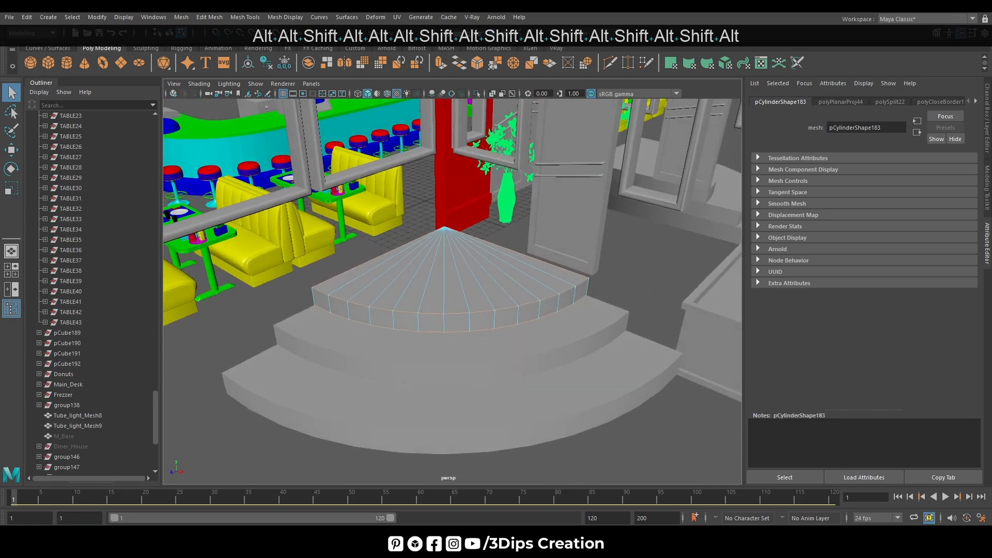
pyautogui.moveTo(626, 203)
pyautogui.keyDown('shift'); pyautogui.mouseDown(button='right')
pyautogui.moveTo(600, 215)
pyautogui.moveTo(626, 203)
pyautogui.moveTo(615, 209)
pyautogui.mouseUp(button='right'); pyautogui.keyUp('shift')
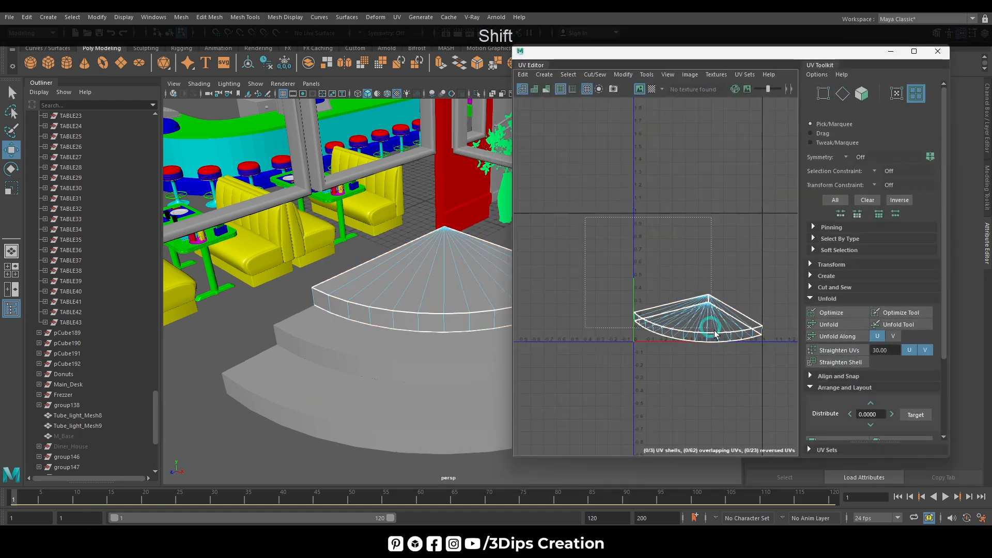
# Step: Unfold all the top step's UV shells and move the two fan-shaped shells clear above the side strip
pyautogui.keyDown('shift'); pyautogui.moveTo(778, 371); pyautogui.dragTo(790, 400); pyautogui.keyUp('shift')
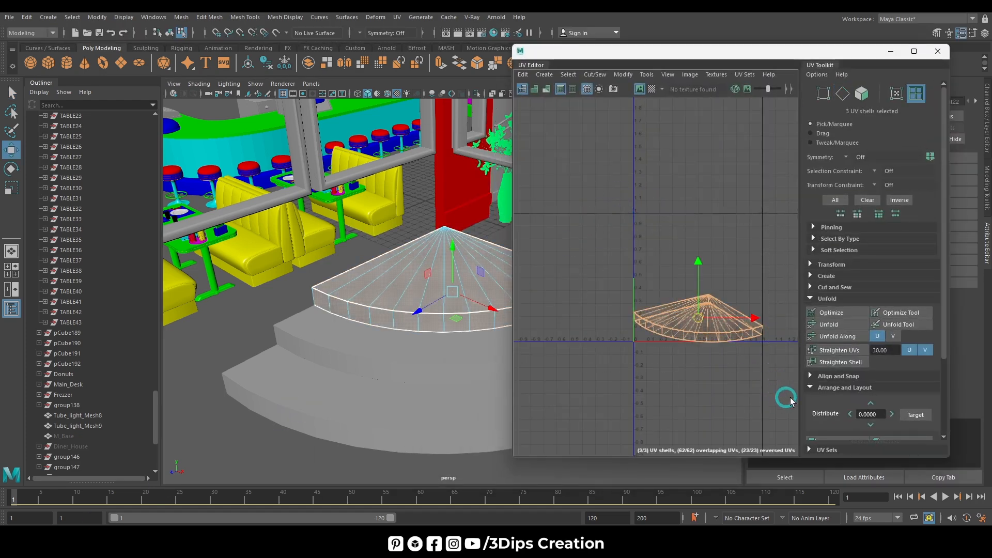
pyautogui.click(831, 326)
pyautogui.click(693, 403)
pyautogui.click(709, 365)
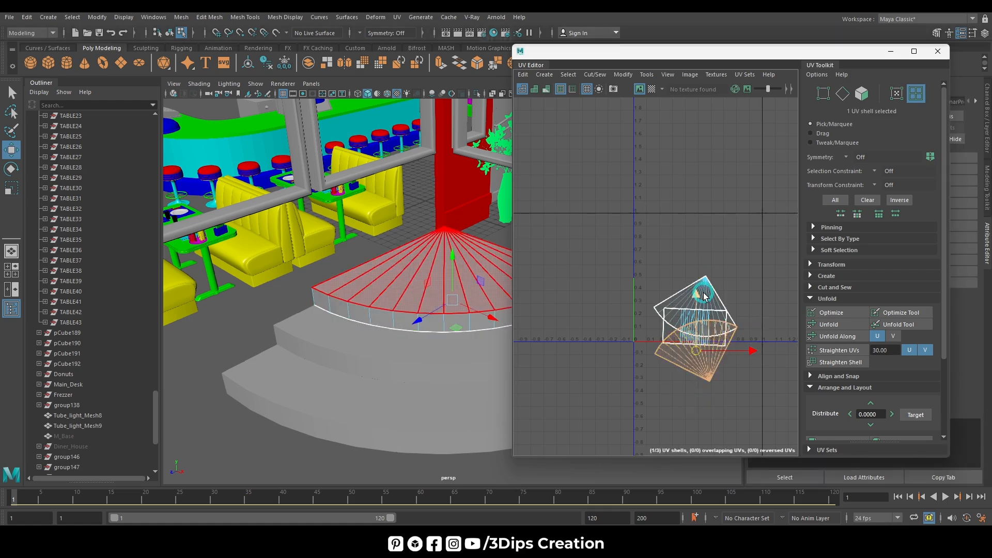
pyautogui.keyDown('shift'); pyautogui.click(716, 326); pyautogui.keyUp('shift')
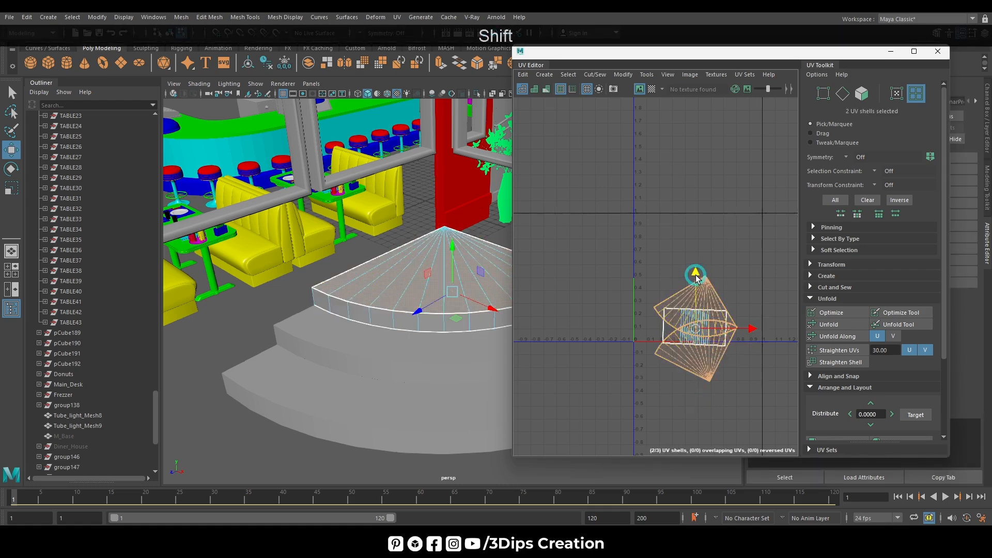
pyautogui.moveTo(697, 283); pyautogui.dragTo(697, 157)
# Step: Straighten the UVs of the top step's side strip shell and orient it
pyautogui.click(708, 337)
pyautogui.click(864, 354)
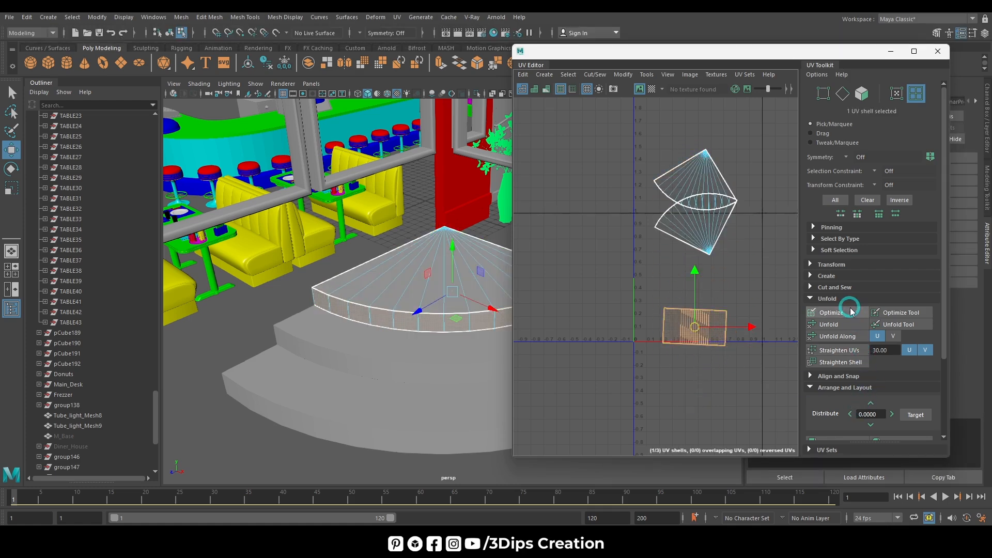
pyautogui.scroll(-3, 853, 357)
pyautogui.click(847, 353)
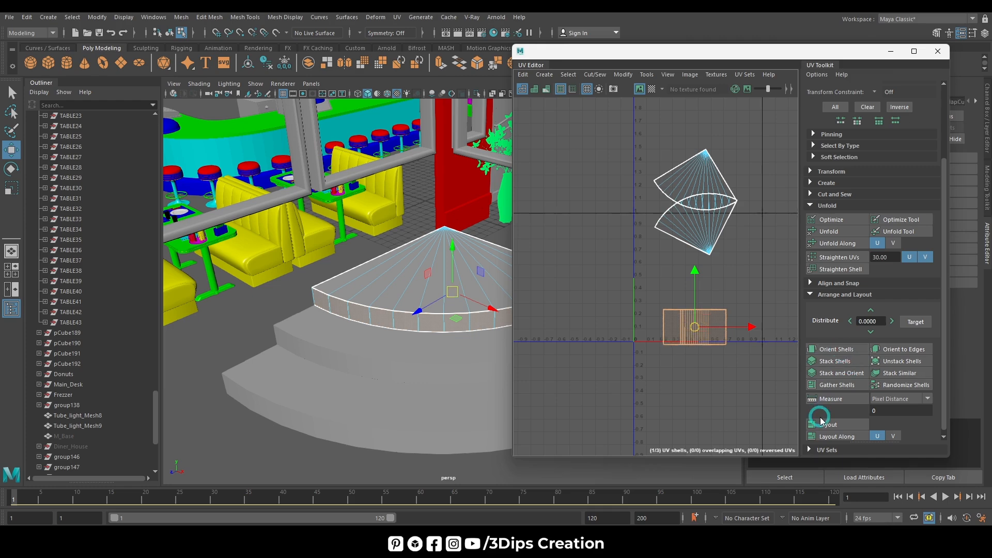
pyautogui.click(839, 257)
# Step: Select all three shells of the top step, lay them out in UV space and clear the selection
pyautogui.click(715, 355)
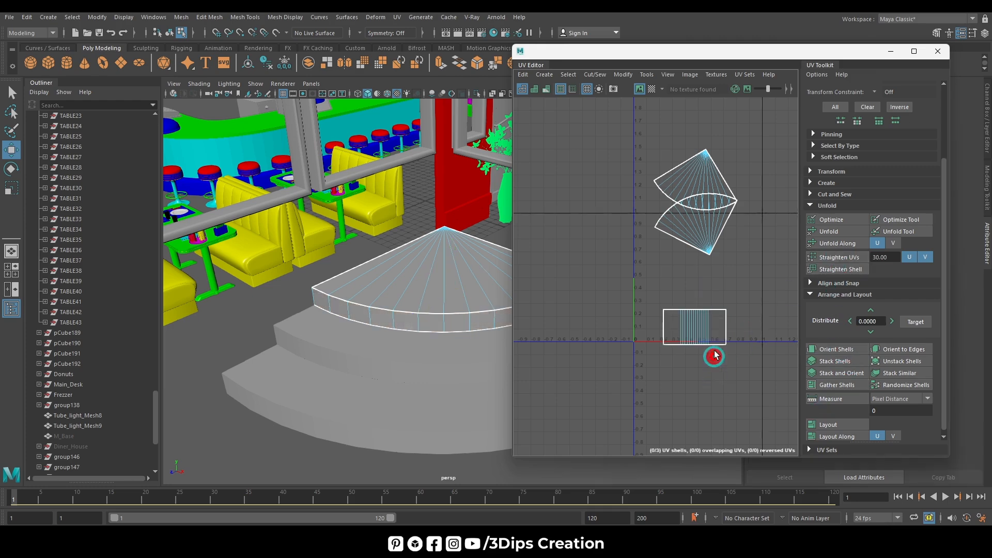
pyautogui.moveTo(750, 367); pyautogui.dragTo(893, 457)
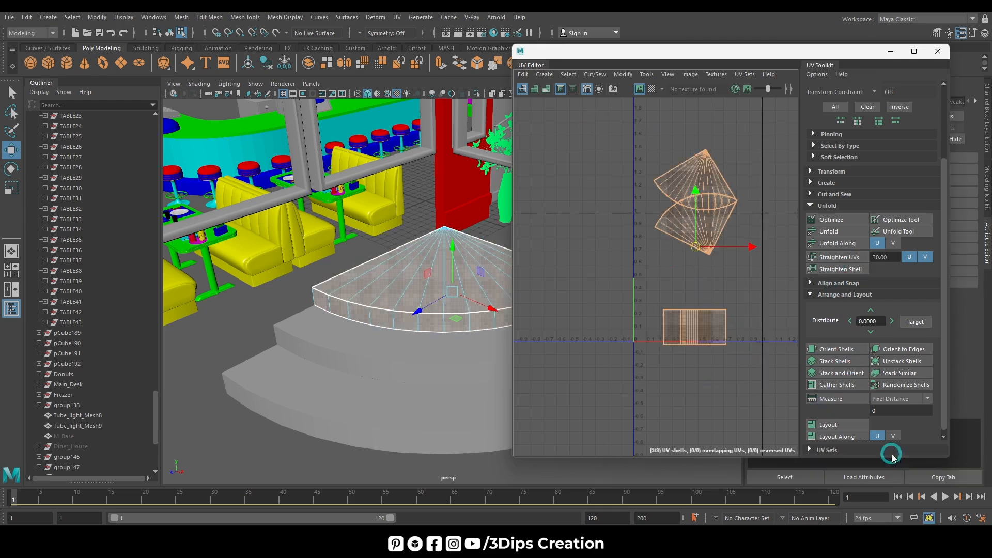
pyautogui.click(837, 424)
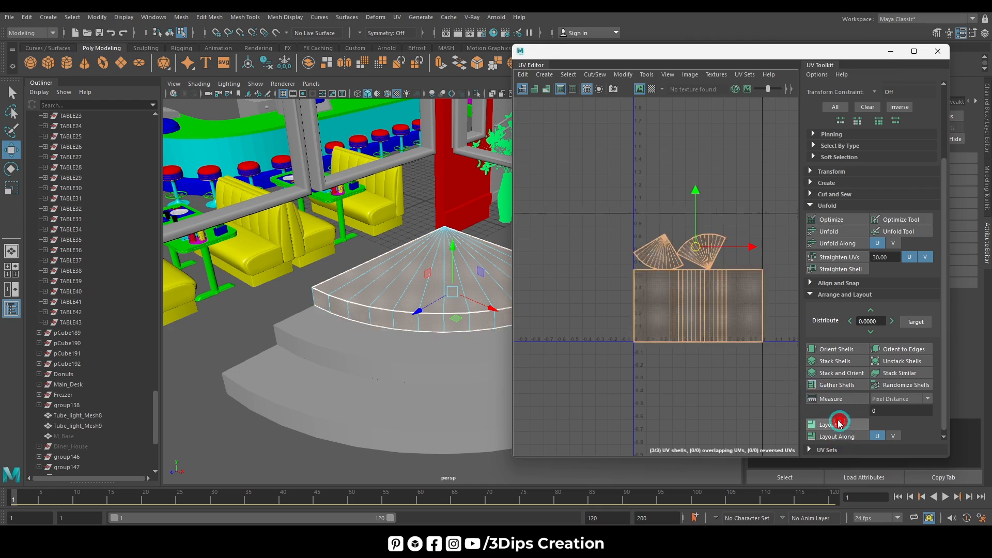
pyautogui.click(727, 181)
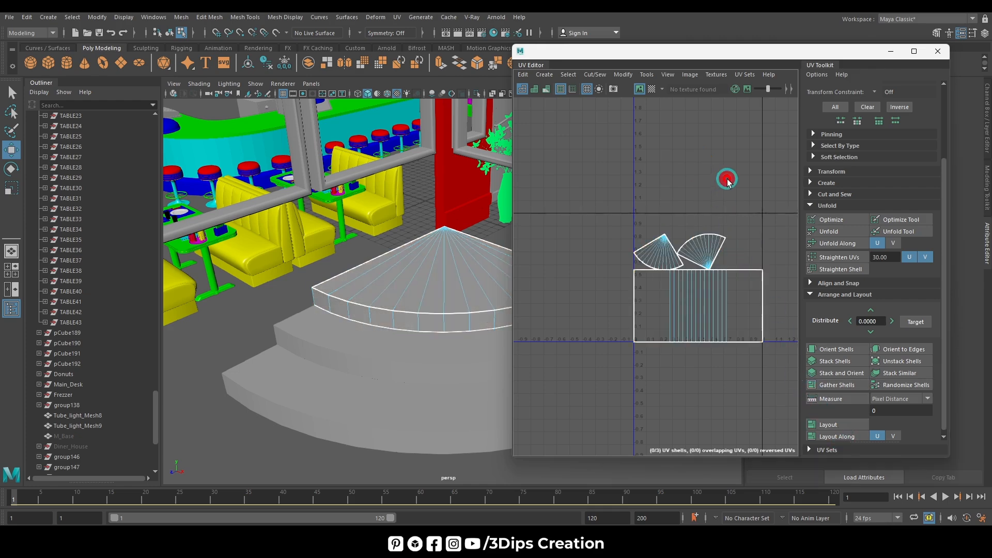
# Step: Return to object mode, select the middle curved step, project its UVs from the camera view and switch to edge selection
pyautogui.click(890, 51)
pyautogui.moveTo(450, 278); pyautogui.dragTo(488, 245, button='right')
pyautogui.press('w')
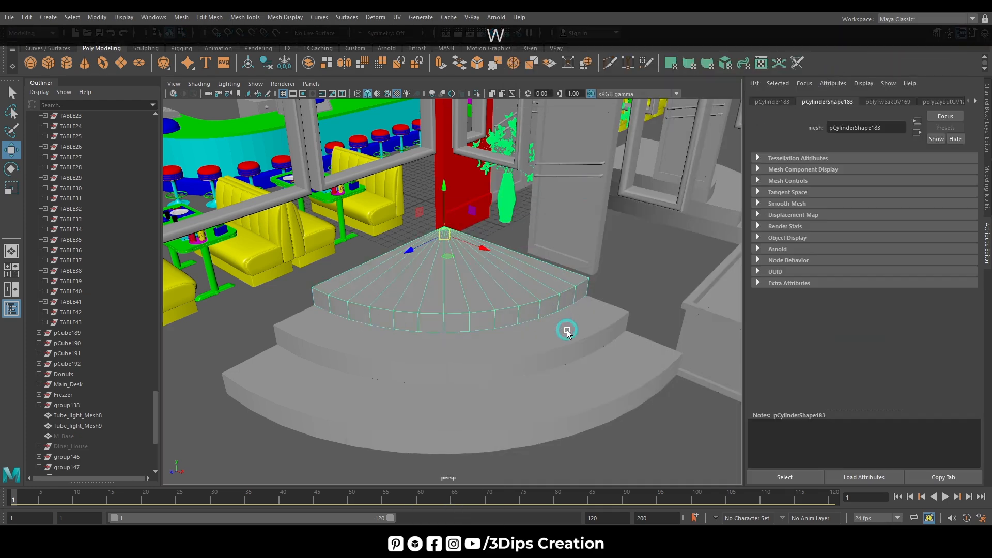
pyautogui.click(451, 364)
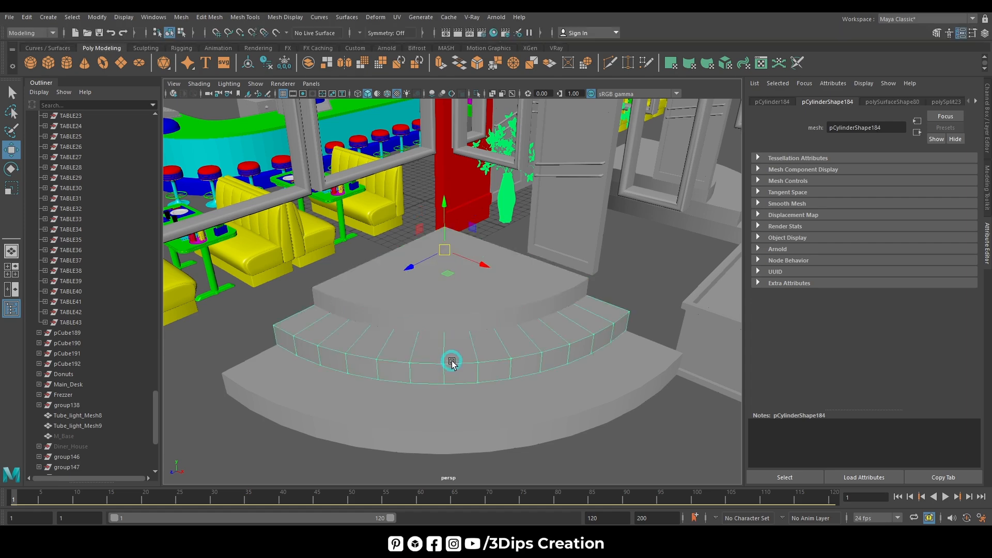
pyautogui.hotkey('alt', 'Tab')
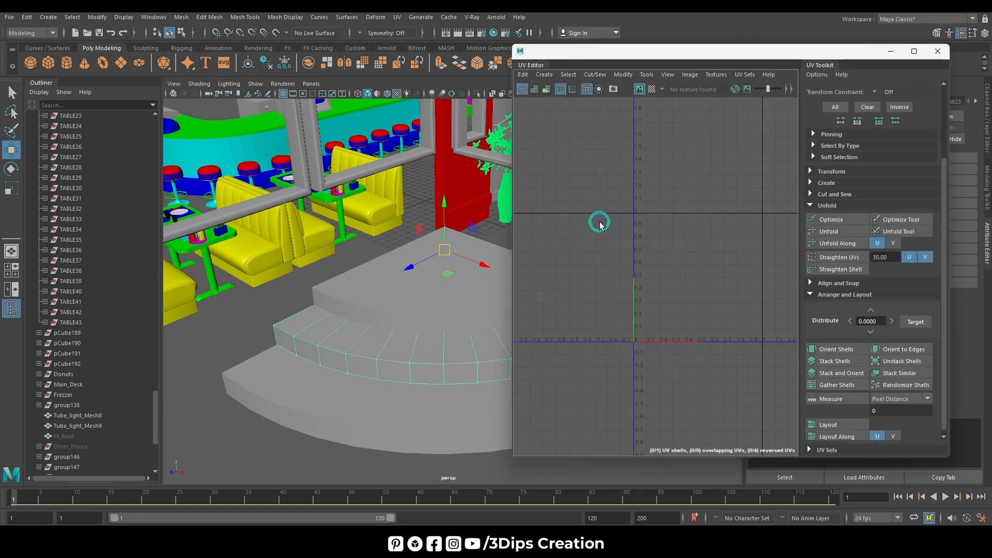
pyautogui.click(552, 78)
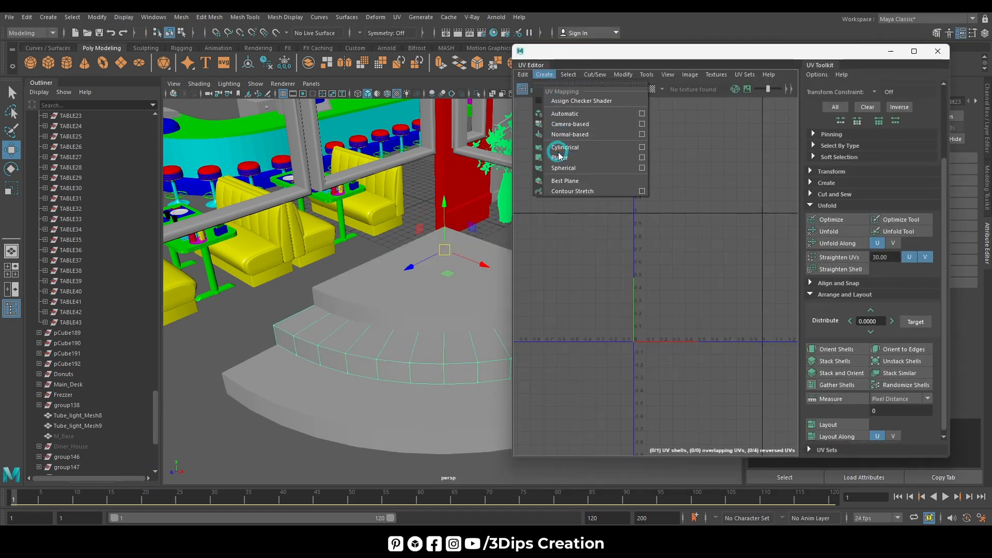
pyautogui.click(606, 200)
pyautogui.moveTo(606, 201); pyautogui.dragTo(606, 165, button='right')
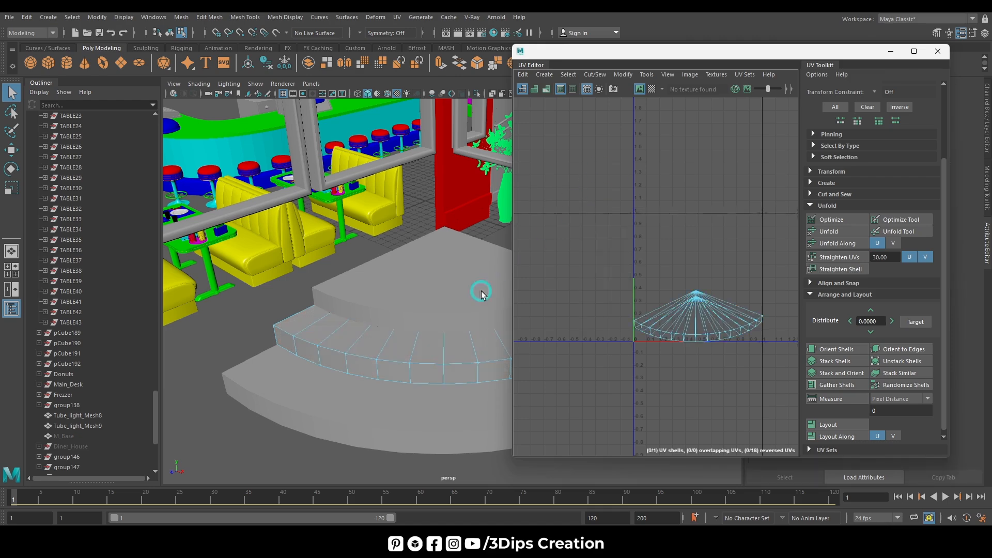
# Step: Select the upper and lower border edges all around the middle curved step as UV seams
pyautogui.click(429, 362)
pyautogui.keyDown('shift'); pyautogui.doubleClick(392, 367); pyautogui.keyUp('shift')
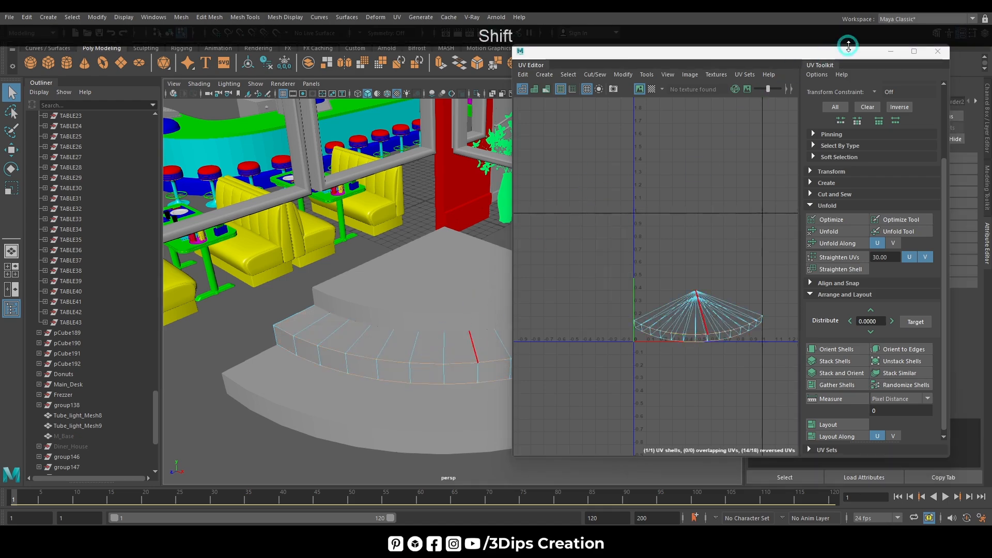
pyautogui.click(890, 51)
pyautogui.keyDown('alt'); pyautogui.moveTo(635, 290); pyautogui.dragTo(597, 318); pyautogui.keyUp('alt')
pyautogui.keyDown('shift'); pyautogui.click(436, 384); pyautogui.keyUp('shift')
pyautogui.keyDown('shift'); pyautogui.click(456, 367); pyautogui.keyUp('shift')
pyautogui.keyDown('alt'); pyautogui.moveTo(694, 368); pyautogui.dragTo(338, 353); pyautogui.keyUp('alt')
pyautogui.keyDown('shift'); pyautogui.click(454, 381); pyautogui.keyUp('shift')
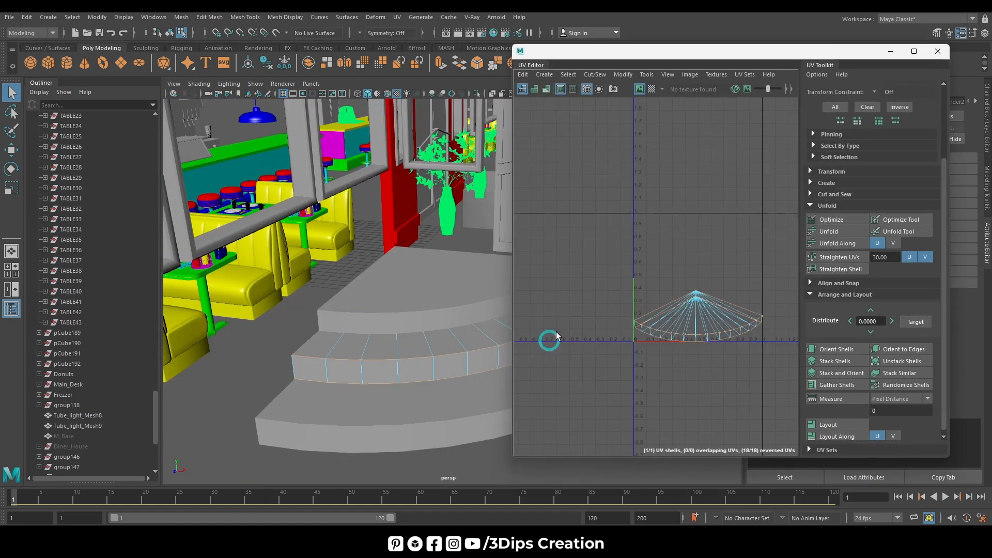
# Step: Cut the middle step's UVs along the selected seams, then select all its shells and unfold them
pyautogui.keyDown('shift'); pyautogui.moveTo(596, 213); pyautogui.dragTo(611, 179, button='right'); pyautogui.keyUp('shift')
pyautogui.moveTo(605, 217); pyautogui.dragTo(695, 333)
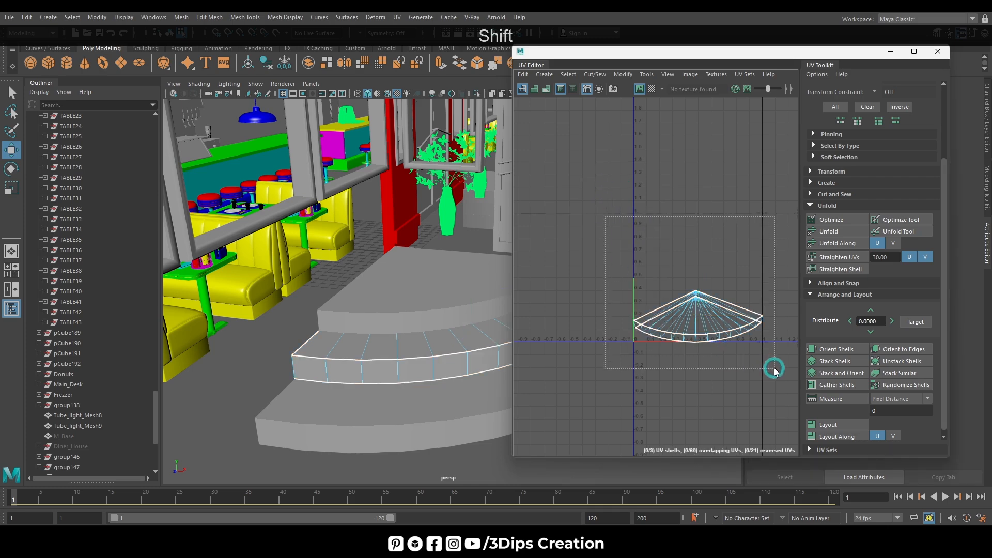
pyautogui.moveTo(773, 368); pyautogui.dragTo(774, 368)
pyautogui.click(835, 229)
# Step: Select the vertical corner edge at the back of the middle curved step and cut its UVs there
pyautogui.click(669, 218)
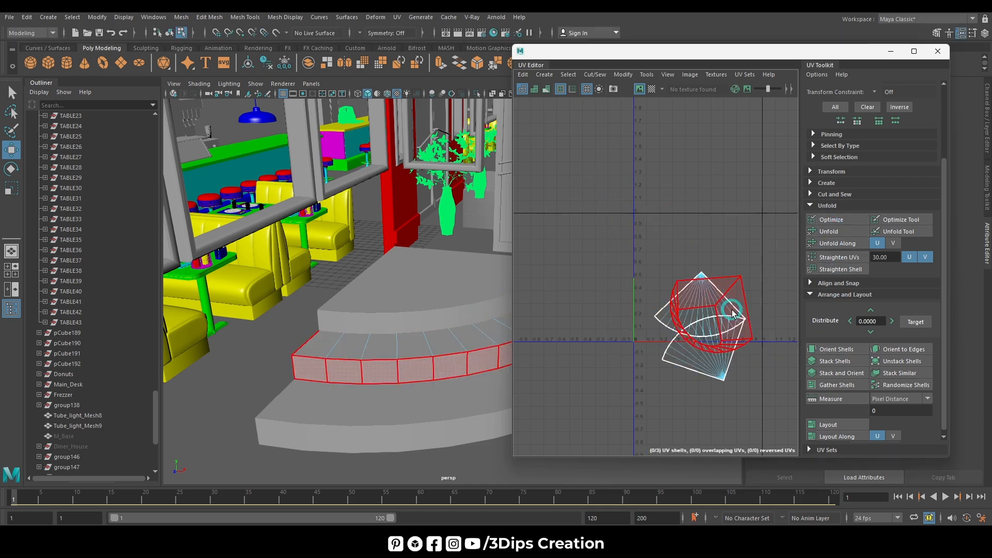
pyautogui.click(742, 296)
pyautogui.keyDown('alt'); pyautogui.moveTo(464, 361); pyautogui.dragTo(657, 316); pyautogui.keyUp('alt')
pyautogui.moveTo(689, 210); pyautogui.dragTo(689, 179, button='right')
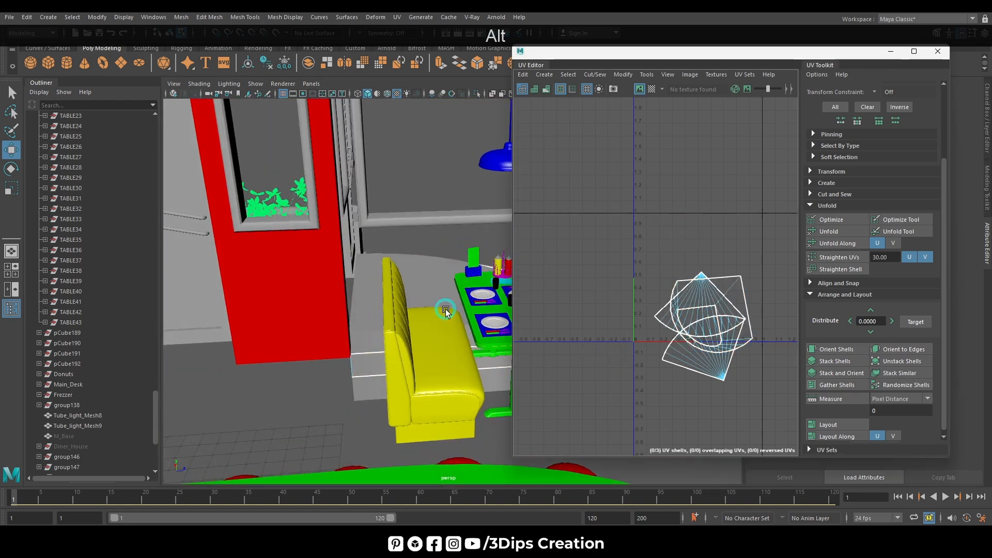
pyautogui.click(361, 367)
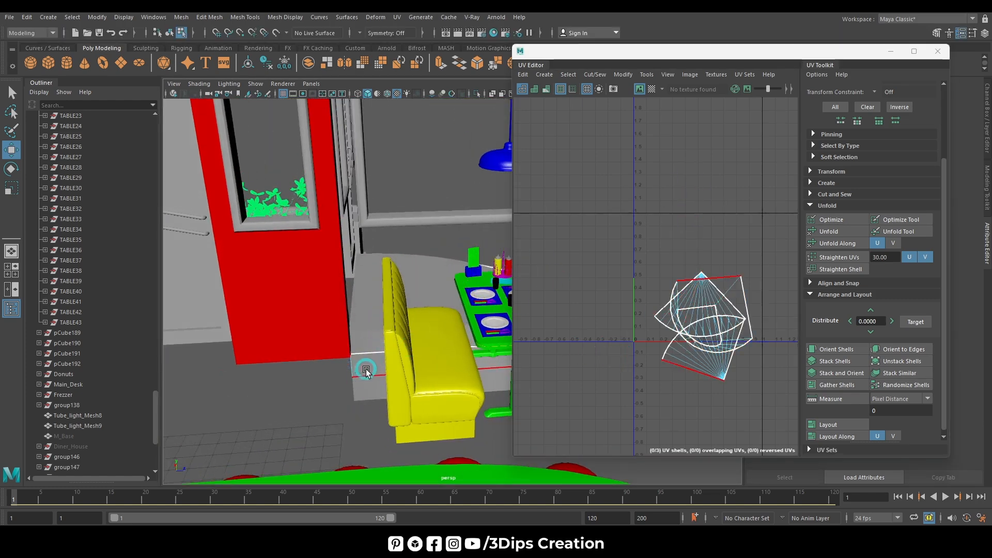
pyautogui.click(352, 366)
pyautogui.keyDown('shift'); pyautogui.moveTo(645, 236); pyautogui.dragTo(610, 226, button='right'); pyautogui.keyUp('shift')
# Step: Select the middle step's side-wall shell and unfold it
pyautogui.click(725, 295)
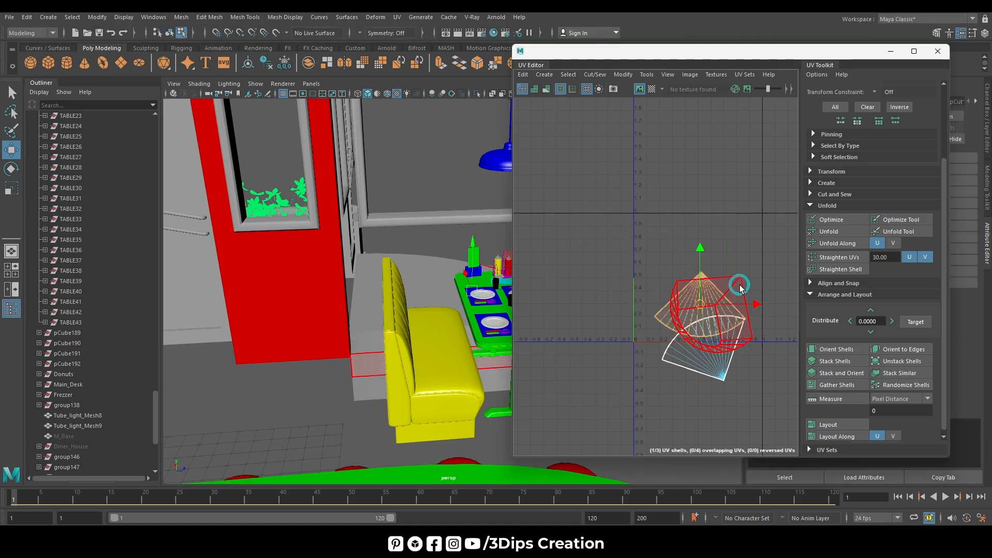
pyautogui.keyDown('shift'); pyautogui.click(740, 287); pyautogui.keyUp('shift')
pyautogui.click(840, 234)
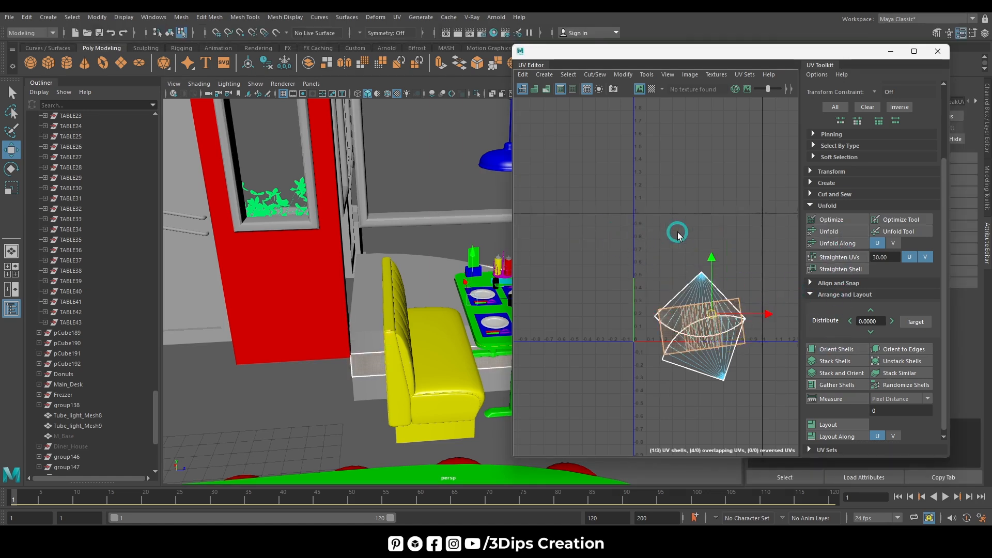
# Step: Orient all three shells of the middle step, lay them out in UV space and clear the selection
pyautogui.moveTo(620, 239); pyautogui.dragTo(770, 403)
pyautogui.click(850, 345)
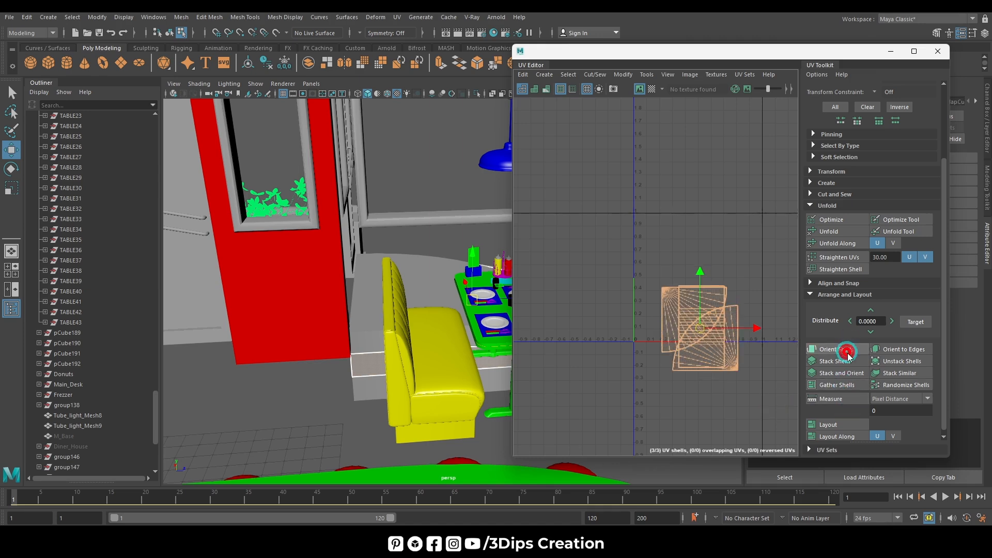
pyautogui.click(838, 425)
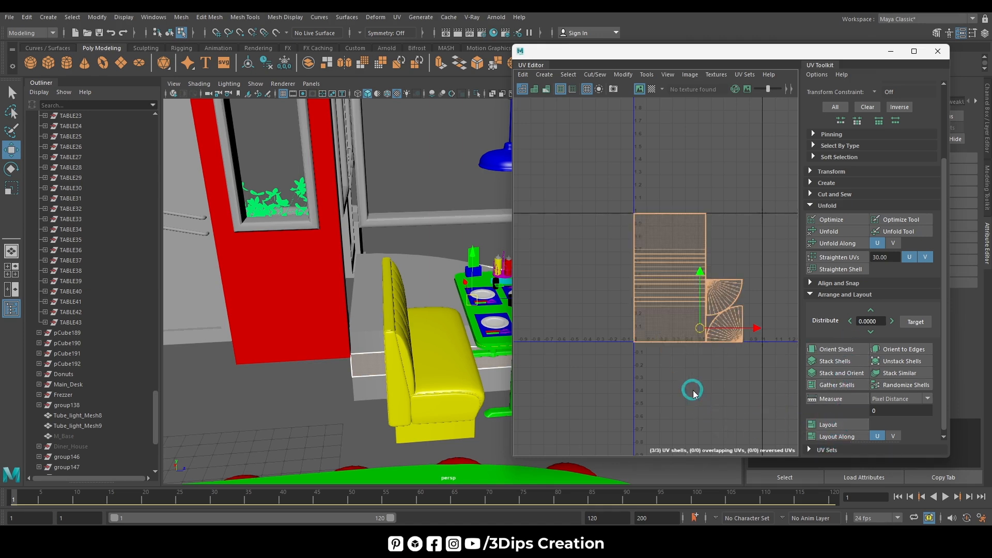
pyautogui.click(716, 397)
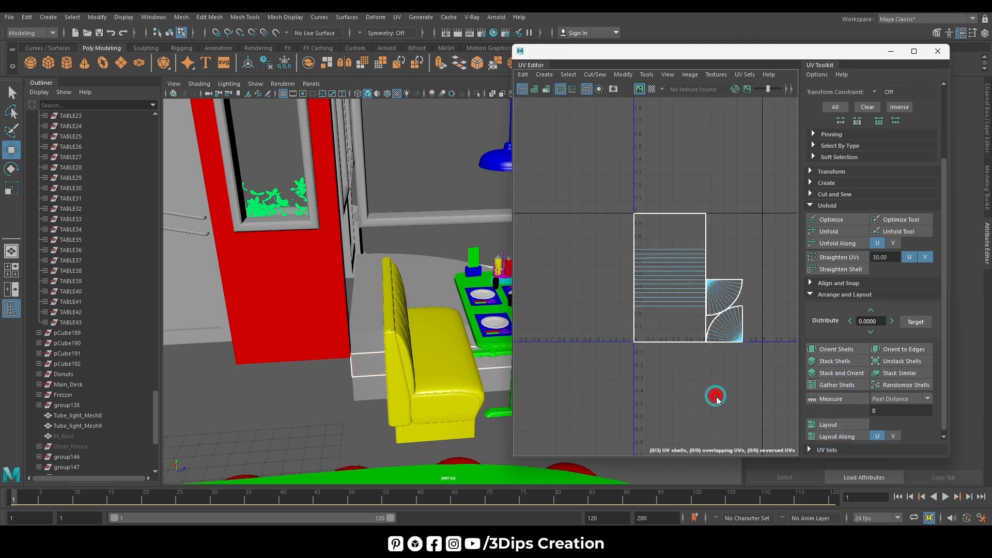
# Step: Minimize the UV Editor, return to object mode and select the bottom curved step
pyautogui.click(890, 51)
pyautogui.keyDown('alt'); pyautogui.moveTo(496, 305); pyautogui.dragTo(383, 310); pyautogui.keyUp('alt')
pyautogui.hotkey('alt', 'w')
pyautogui.moveTo(479, 331); pyautogui.dragTo(535, 286, button='right')
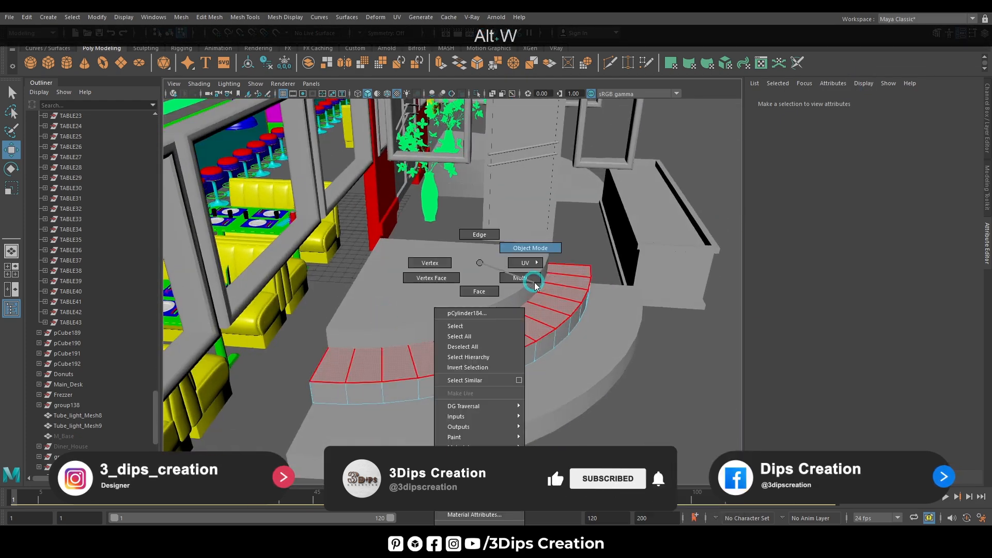
pyautogui.moveTo(562, 249); pyautogui.dragTo(561, 249, button='right')
pyautogui.click(594, 403)
pyautogui.click(531, 366)
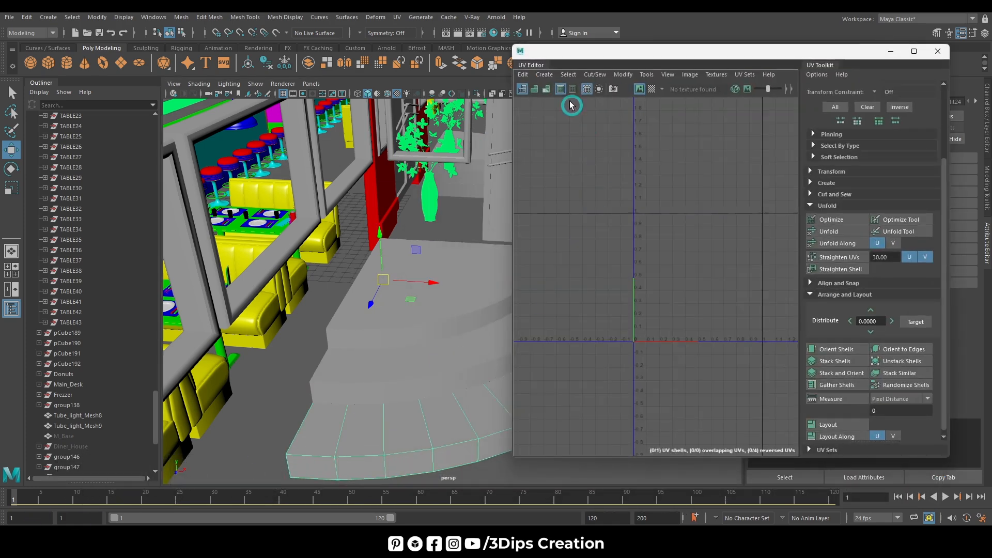
# Step: Project the bottom curved step's UVs from the camera view and switch to edge selection
pyautogui.click(544, 74)
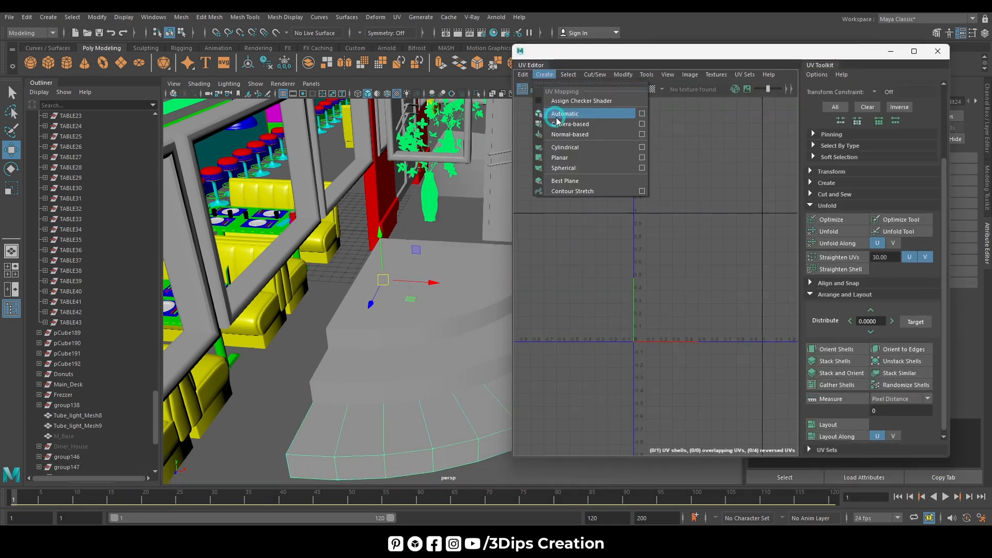
pyautogui.click(617, 156)
pyautogui.moveTo(619, 161); pyautogui.dragTo(715, 97, button='right')
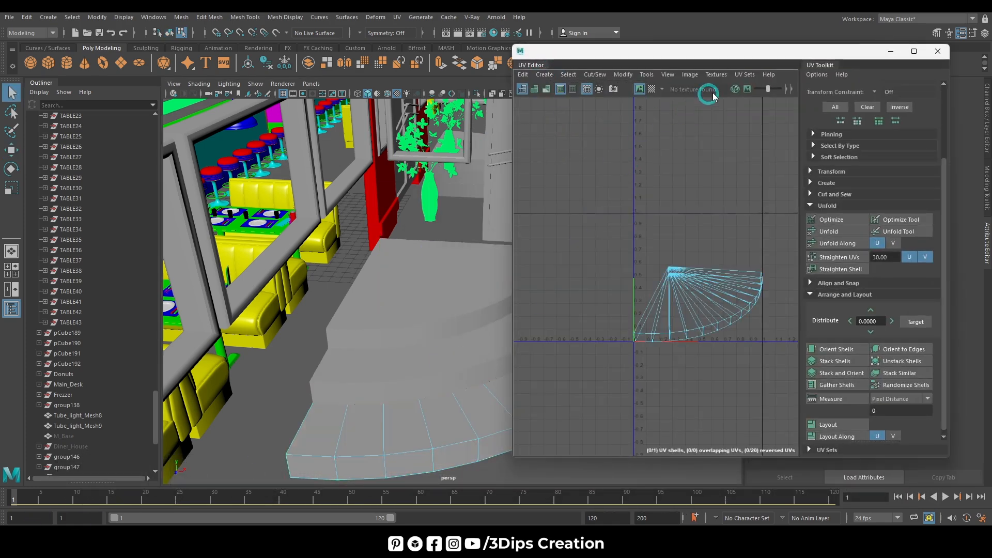
# Step: Select the bottom step's upper and lower border edges all around and its rear vertical corner edge as UV seams
pyautogui.click(888, 53)
pyautogui.click(423, 431)
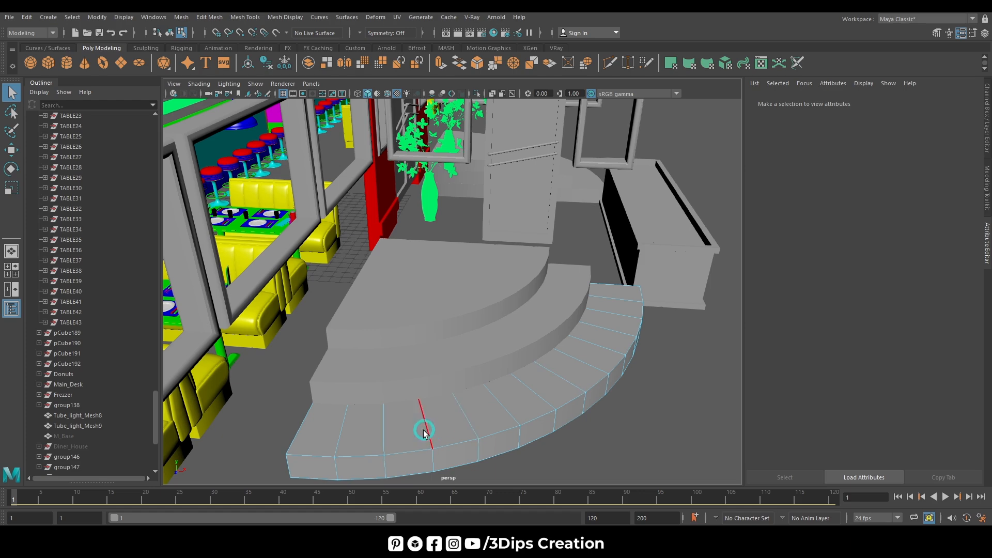
pyautogui.keyDown('shift'); pyautogui.click(341, 454); pyautogui.keyUp('shift')
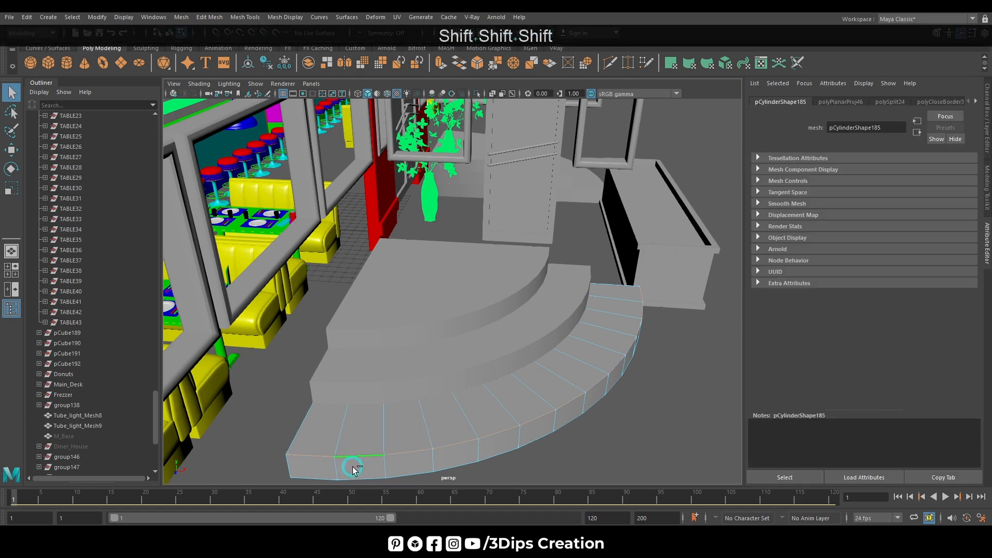
pyautogui.keyDown('alt'); pyautogui.moveTo(408, 450); pyautogui.dragTo(465, 423); pyautogui.keyUp('alt')
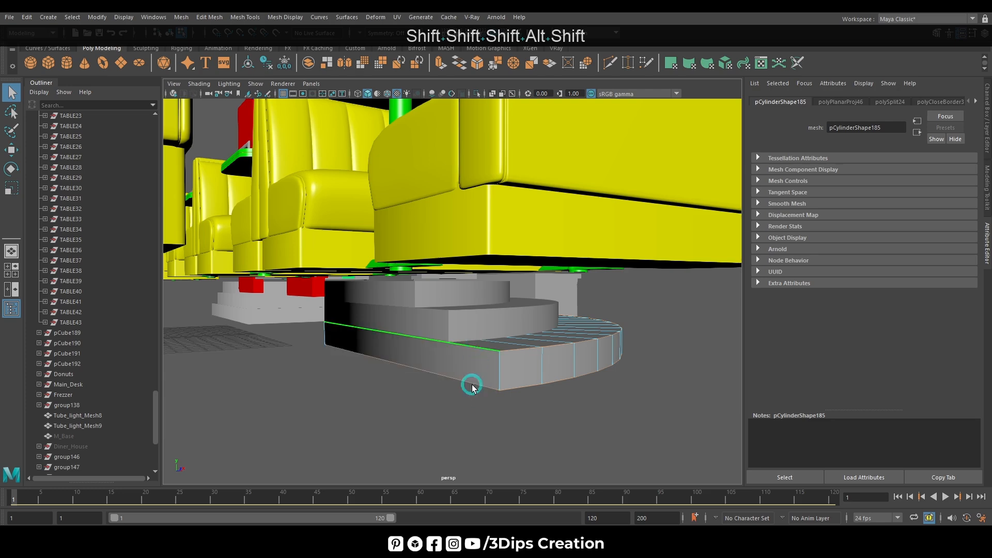
pyautogui.keyDown('alt'); pyautogui.moveTo(471, 387); pyautogui.dragTo(514, 399); pyautogui.keyUp('alt')
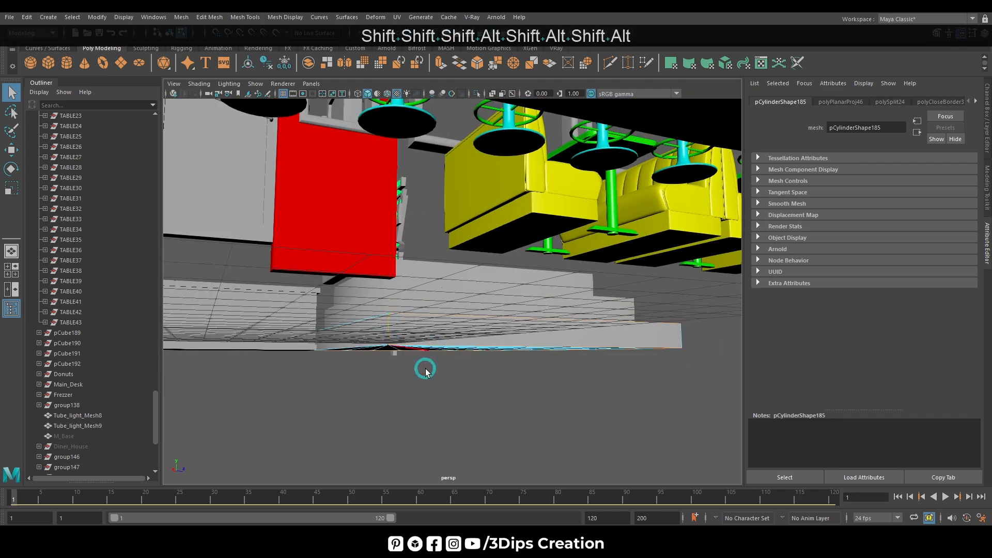
pyautogui.keyDown('alt'); pyautogui.moveTo(426, 370); pyautogui.dragTo(492, 348); pyautogui.keyUp('alt')
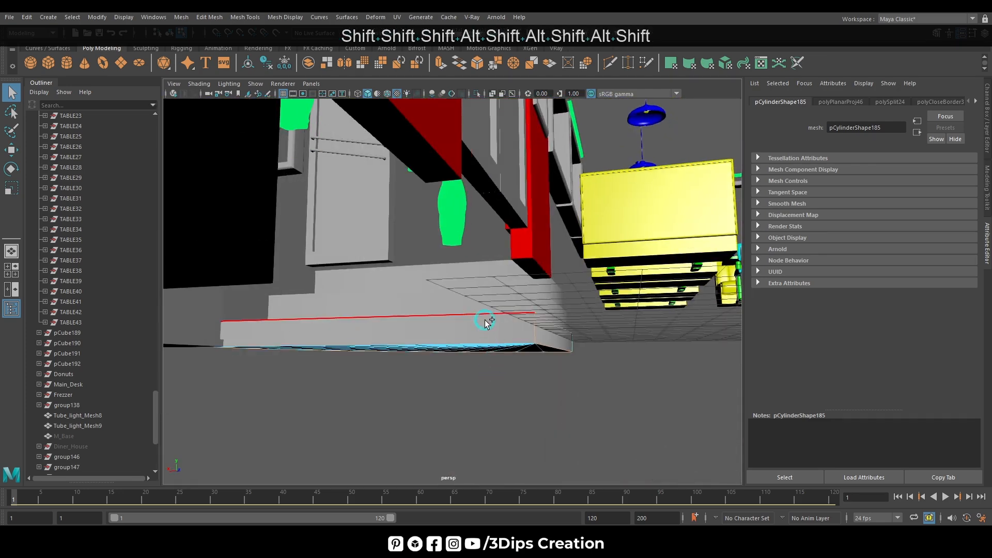
pyautogui.keyDown('alt'); pyautogui.moveTo(449, 401); pyautogui.dragTo(387, 414); pyautogui.keyUp('alt')
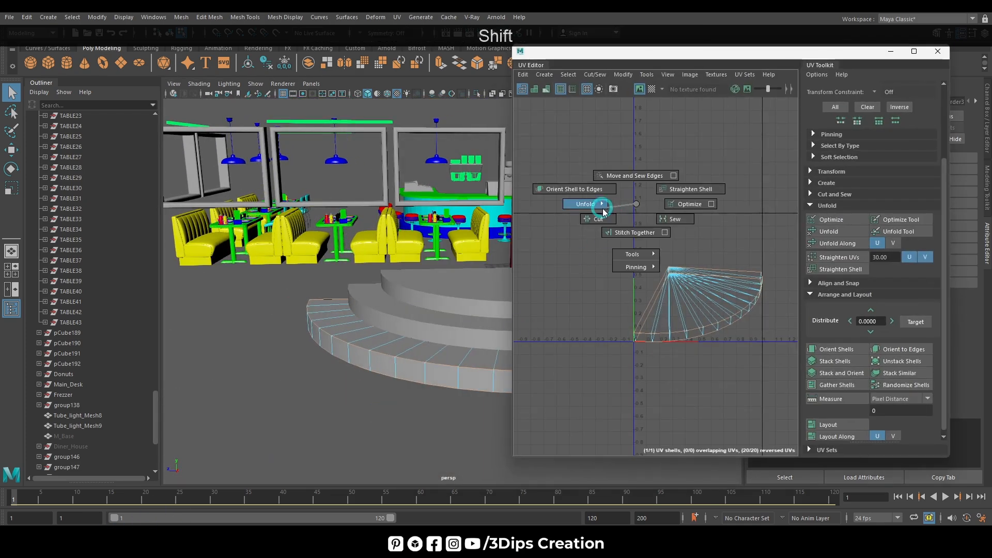
# Step: Cut the bottom step's UVs along the selected seams, then select all its shells and unfold them
pyautogui.keyDown('shift'); pyautogui.moveTo(635, 207); pyautogui.dragTo(564, 228, button='right'); pyautogui.keyUp('shift')
pyautogui.moveTo(580, 219); pyautogui.dragTo(790, 394)
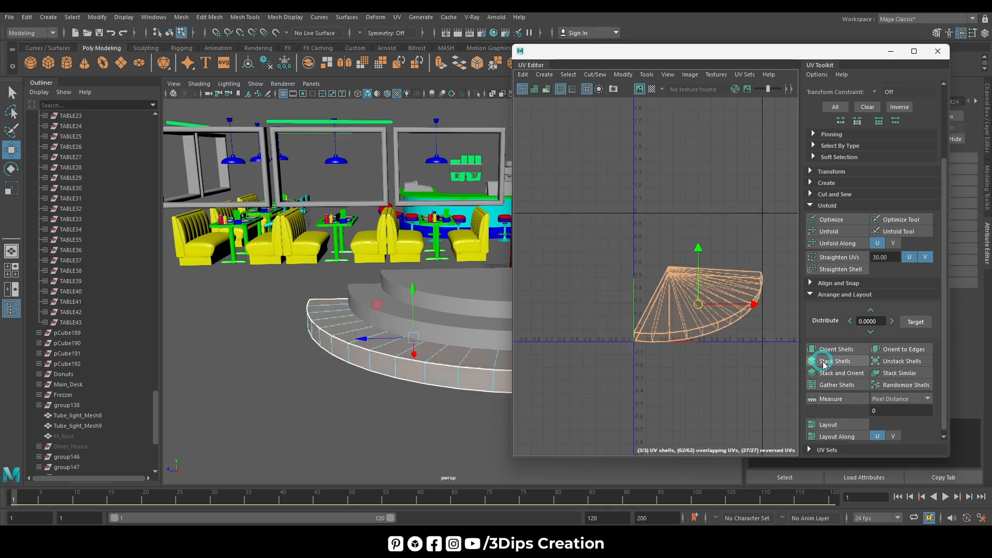
pyautogui.click(850, 232)
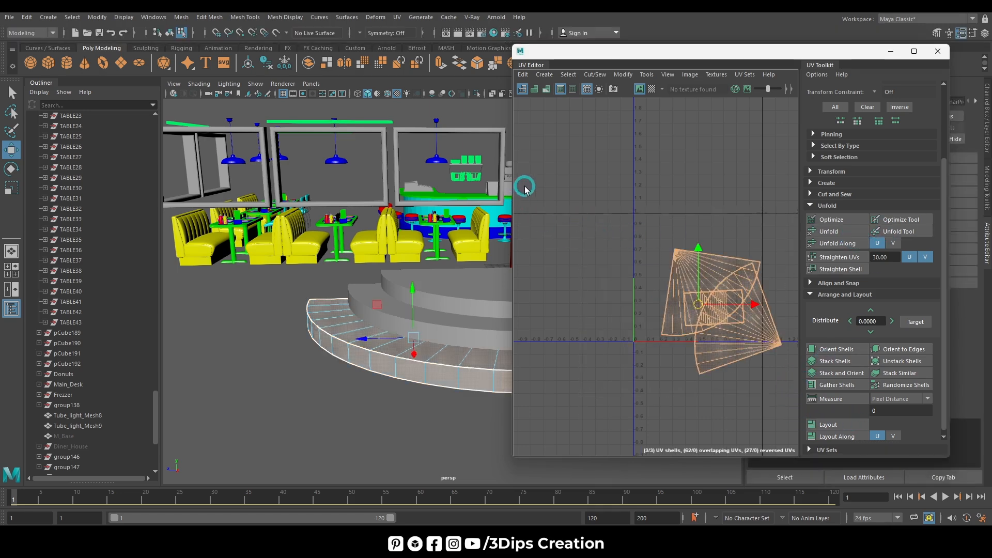
# Step: Orient all three shells of the bottom step, lay them out in UV space and clear the selection
pyautogui.click(787, 402)
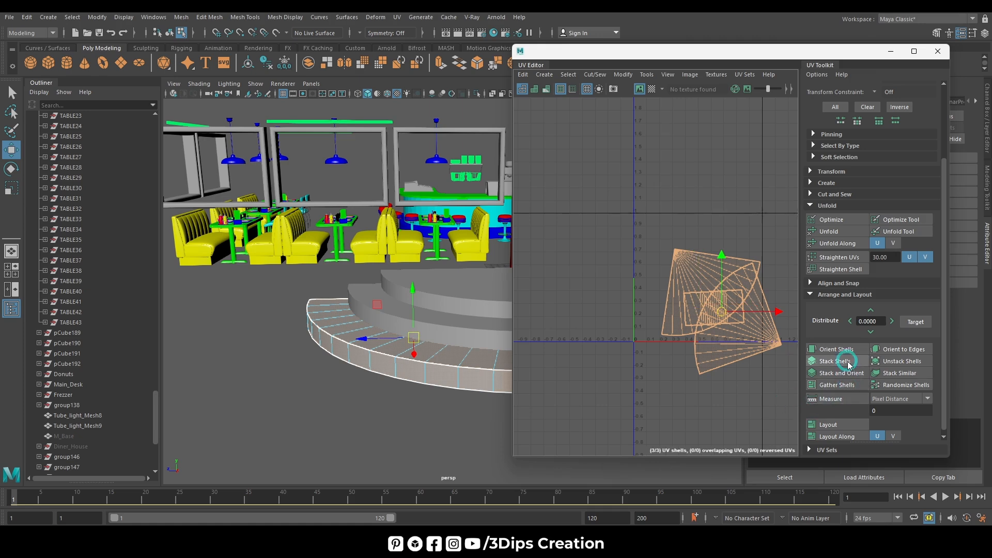
pyautogui.click(837, 425)
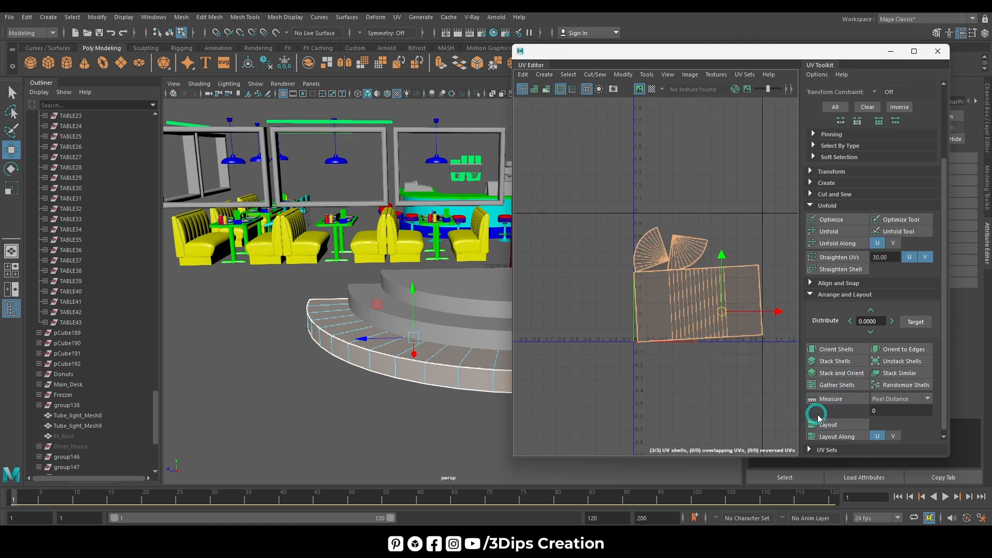
pyautogui.click(836, 350)
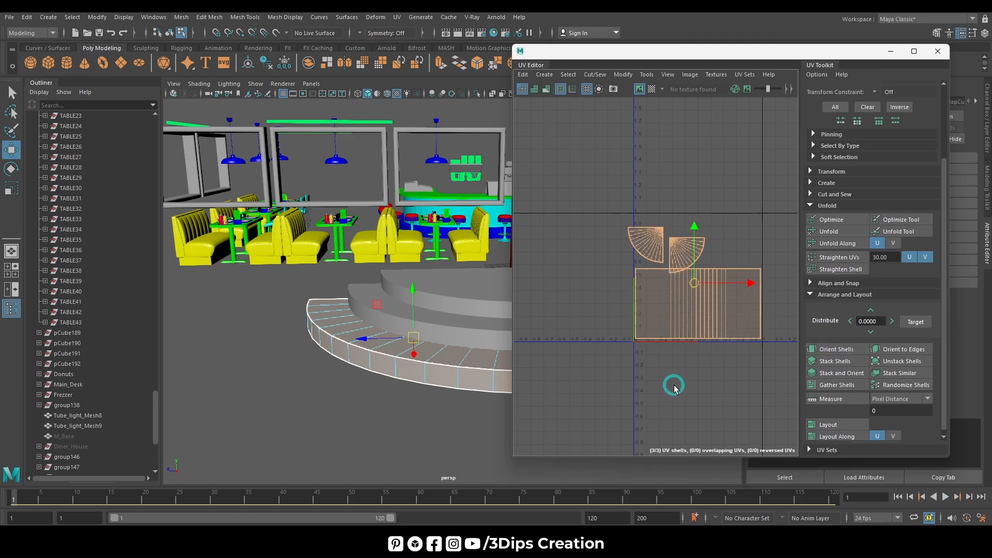
pyautogui.click(822, 426)
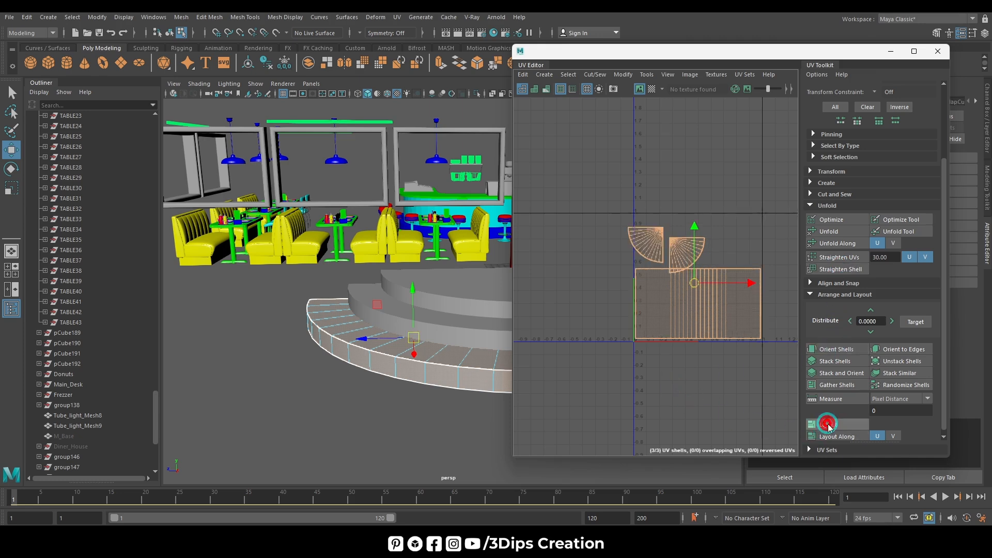
pyautogui.click(717, 391)
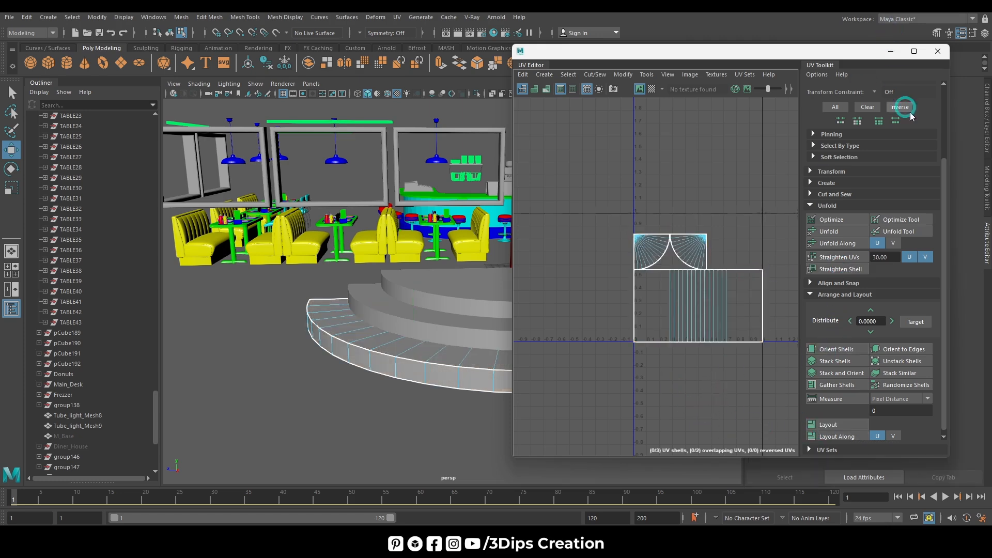
# Step: Minimize the UV Editor and return to object mode from the bottom step's components
pyautogui.click(891, 52)
pyautogui.click(479, 329)
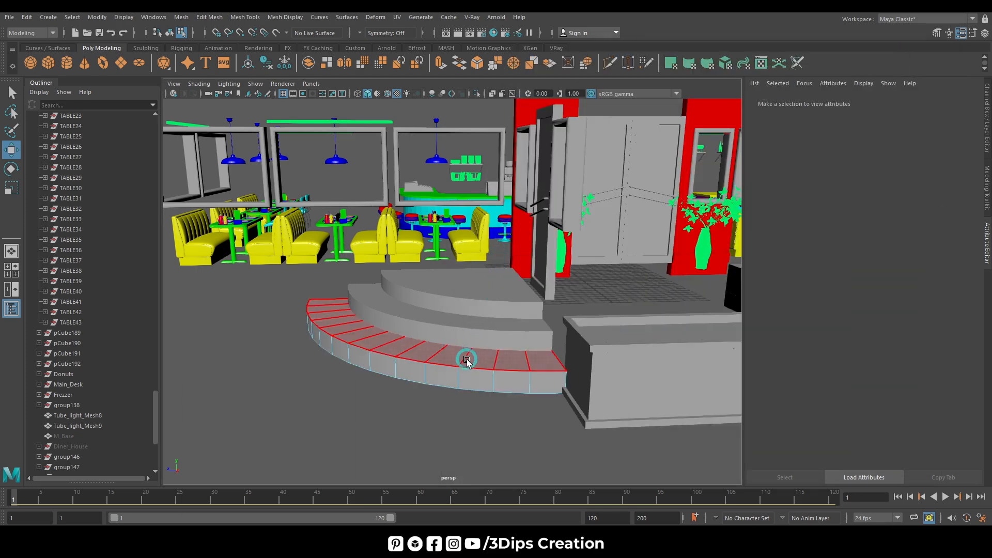
pyautogui.moveTo(465, 290); pyautogui.dragTo(496, 261, button='right')
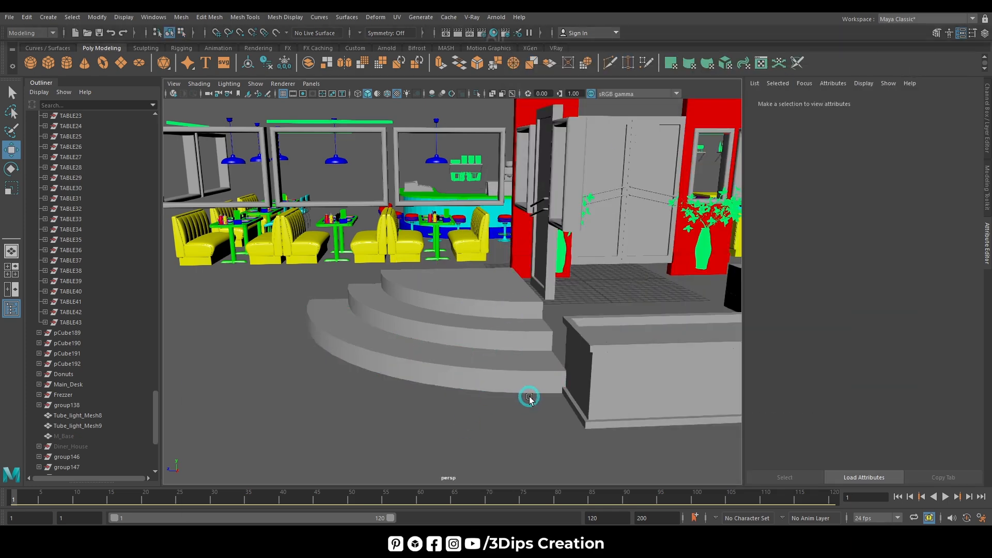
# Step: Inspect the three curved entrance steps from several angles
pyautogui.keyDown('alt'); pyautogui.moveTo(529, 398); pyautogui.dragTo(438, 364, button='right'); pyautogui.keyUp('alt')
pyautogui.click(444, 349)
pyautogui.keyDown('alt'); pyautogui.moveTo(518, 390); pyautogui.dragTo(501, 405); pyautogui.keyUp('alt')
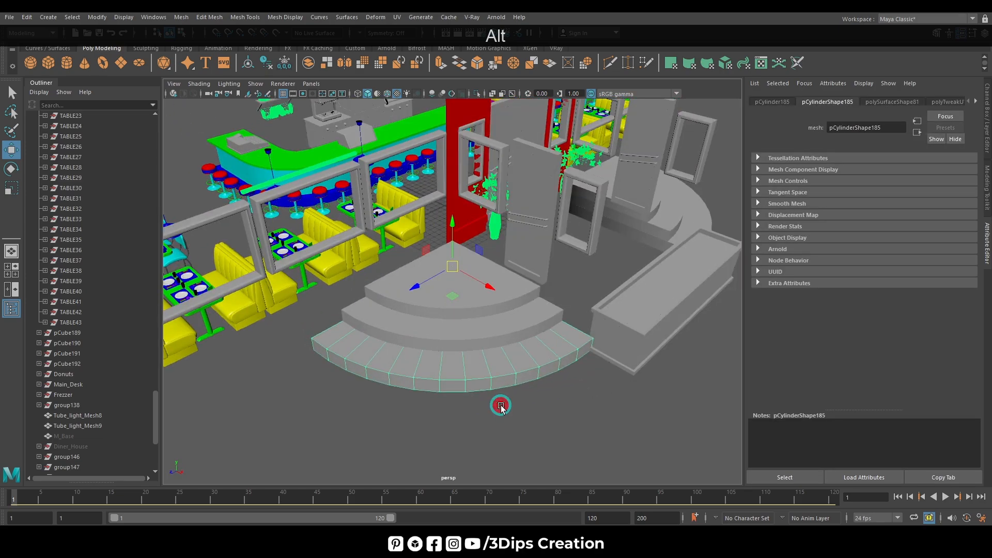
pyautogui.keyDown('alt'); pyautogui.moveTo(500, 405); pyautogui.dragTo(461, 312, button='right'); pyautogui.keyUp('alt')
pyautogui.click(462, 312)
pyautogui.click(440, 409)
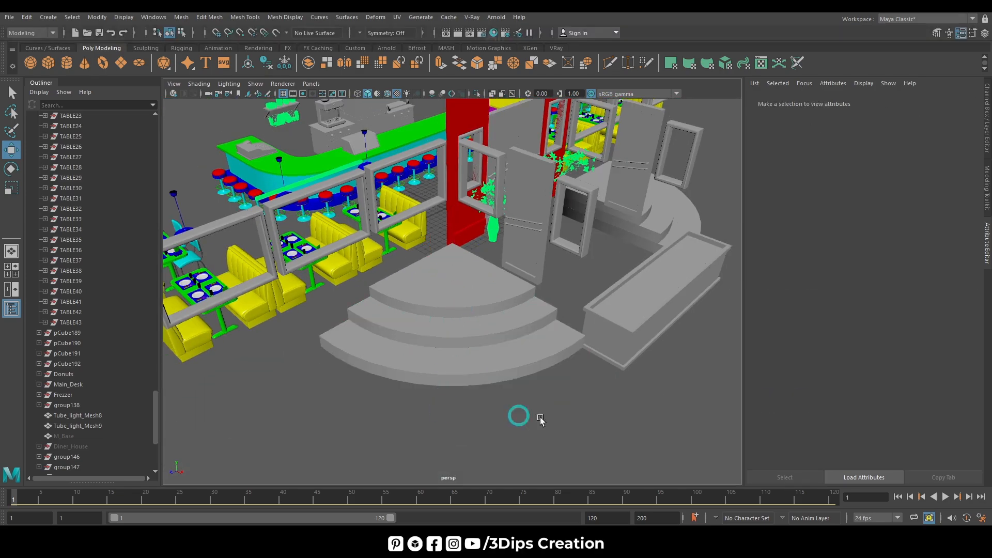
pyautogui.keyDown('alt'); pyautogui.moveTo(516, 414); pyautogui.dragTo(543, 401); pyautogui.keyUp('alt')
pyautogui.keyDown('alt'); pyautogui.moveTo(543, 401); pyautogui.dragTo(496, 399, button='right'); pyautogui.keyUp('alt')
# Step: Assign a new Lambert material named Step 3 to the bottom curved step, copy its name and colour it cyan
pyautogui.click(486, 348)
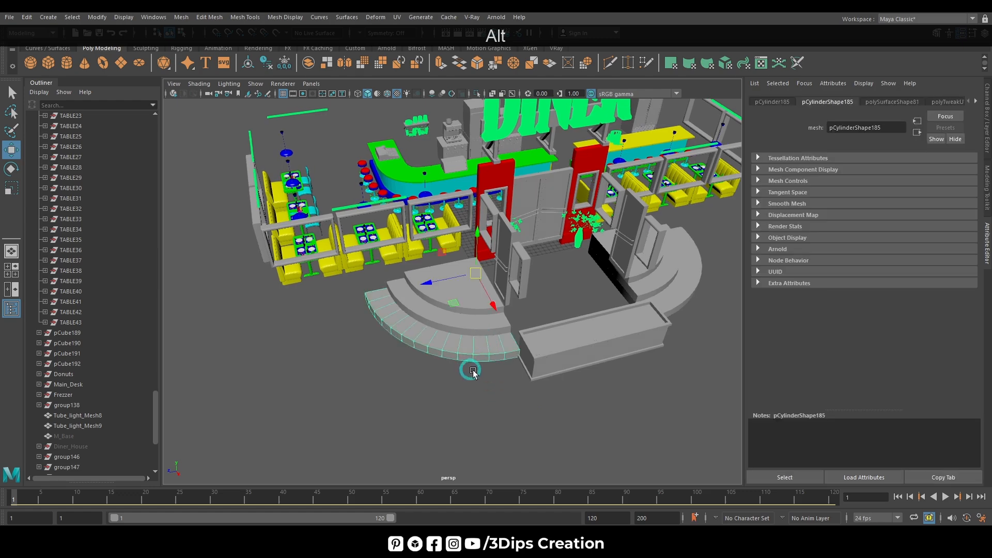
pyautogui.keyDown('alt'); pyautogui.moveTo(469, 368); pyautogui.dragTo(691, 312, button='right'); pyautogui.keyUp('alt')
pyautogui.keyDown('alt'); pyautogui.moveTo(482, 372); pyautogui.dragTo(500, 369); pyautogui.keyUp('alt')
pyautogui.moveTo(477, 392); pyautogui.dragTo(482, 519, button='right')
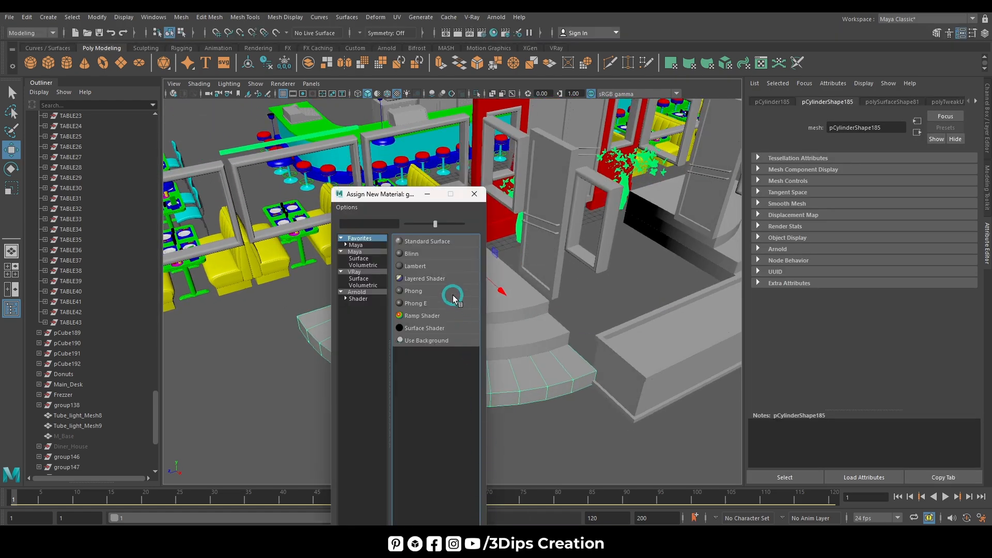
pyautogui.click(425, 266)
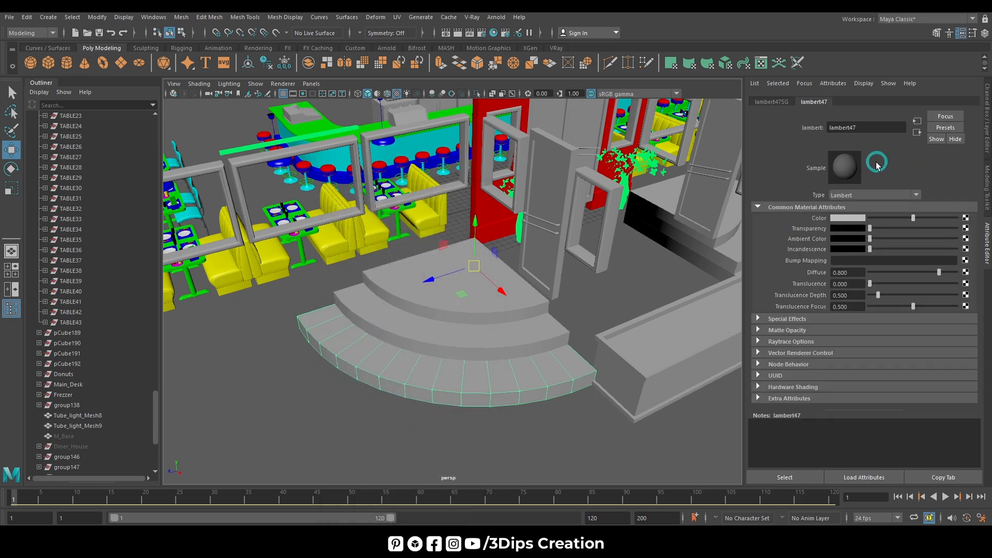
pyautogui.write('Step 3')
pyautogui.hotkey('ctrl', 'a')
pyautogui.hotkey('ctrl', 'c')
pyautogui.click(853, 220)
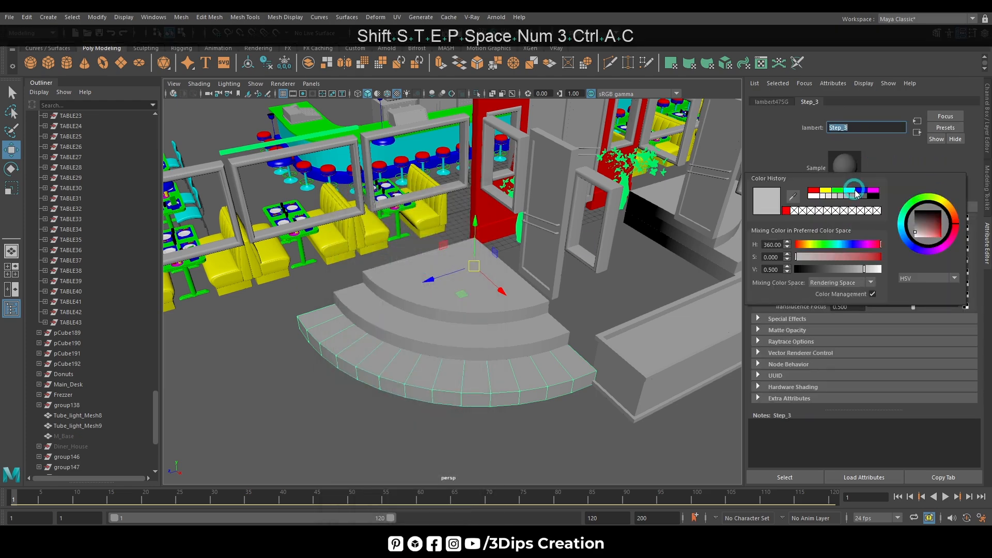
pyautogui.click(853, 191)
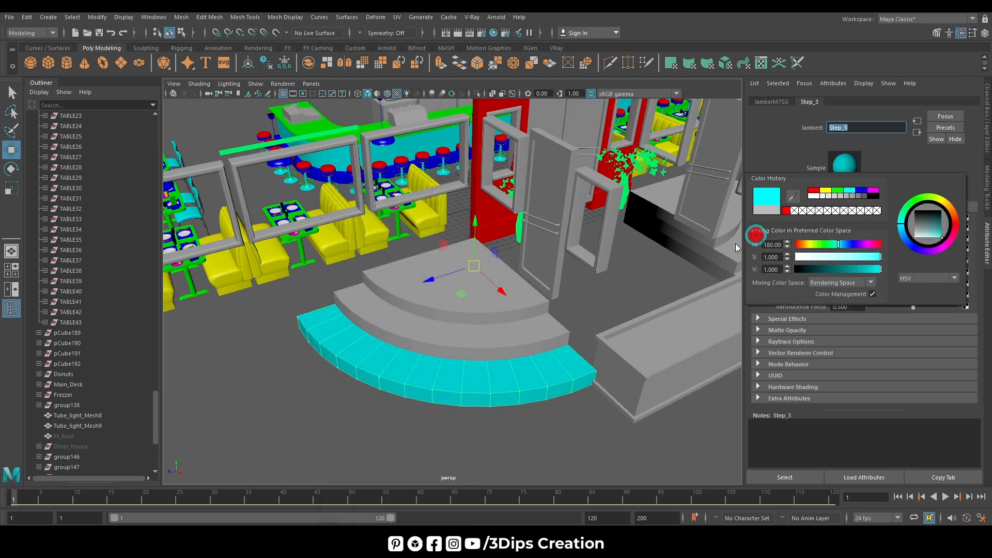
# Step: Assign a new Phong material named Step 2 to the middle curved step and colour it green
pyautogui.click(475, 345)
pyautogui.moveTo(475, 345); pyautogui.dragTo(483, 519, button='right')
pyautogui.click(416, 289)
pyautogui.click(866, 127)
pyautogui.hotkey('ctrl', 'v')
pyautogui.press('BackSpace')
pyautogui.write('2')
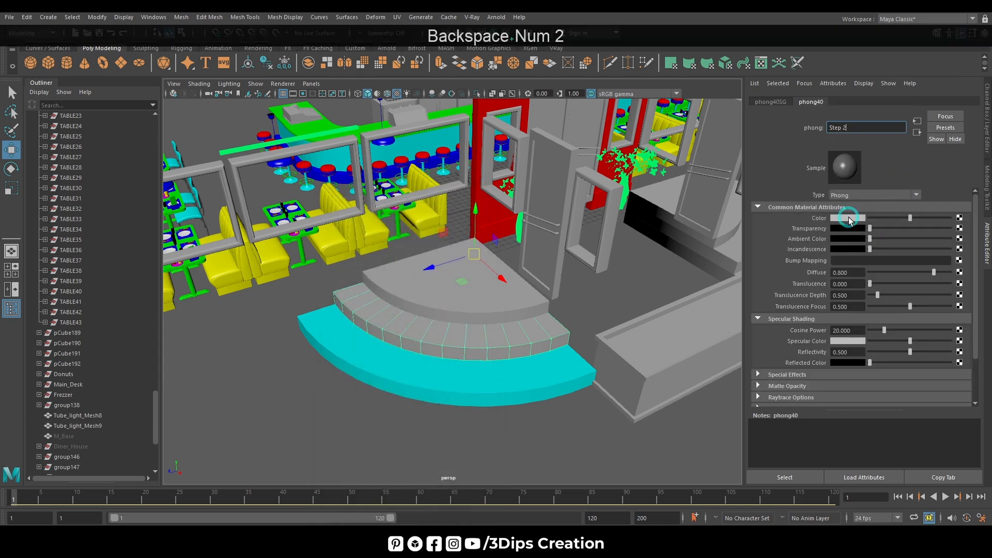
pyautogui.click(847, 216)
pyautogui.click(832, 191)
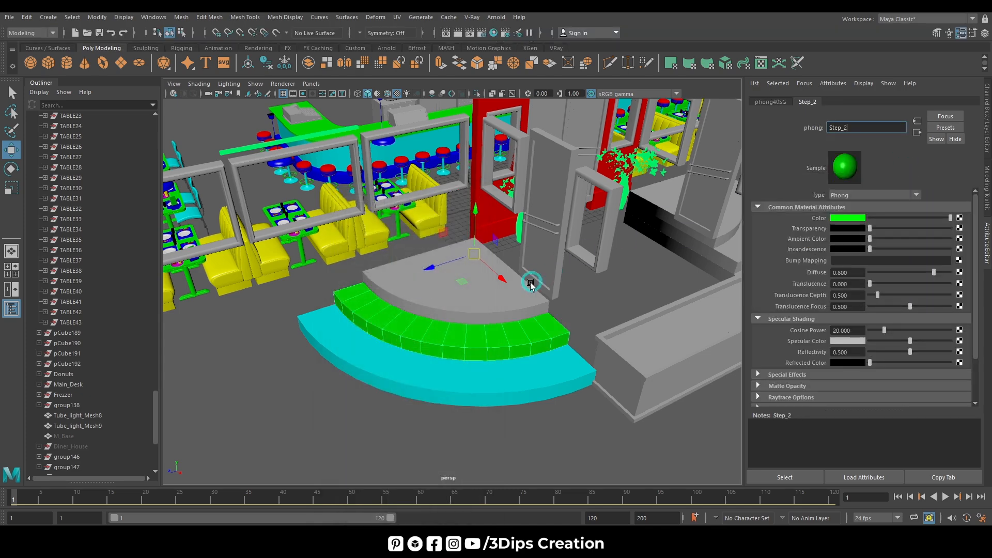
# Step: Assign a new Phong material named Step 1 to the top curved step and colour it cyan
pyautogui.click(507, 297)
pyautogui.moveTo(508, 263)
pyautogui.mouseDown(button='right')
pyautogui.moveTo(507, 290)
pyautogui.moveTo(508, 263)
pyautogui.mouseUp(button='right')
pyautogui.moveTo(509, 523); pyautogui.dragTo(509, 523, button='right')
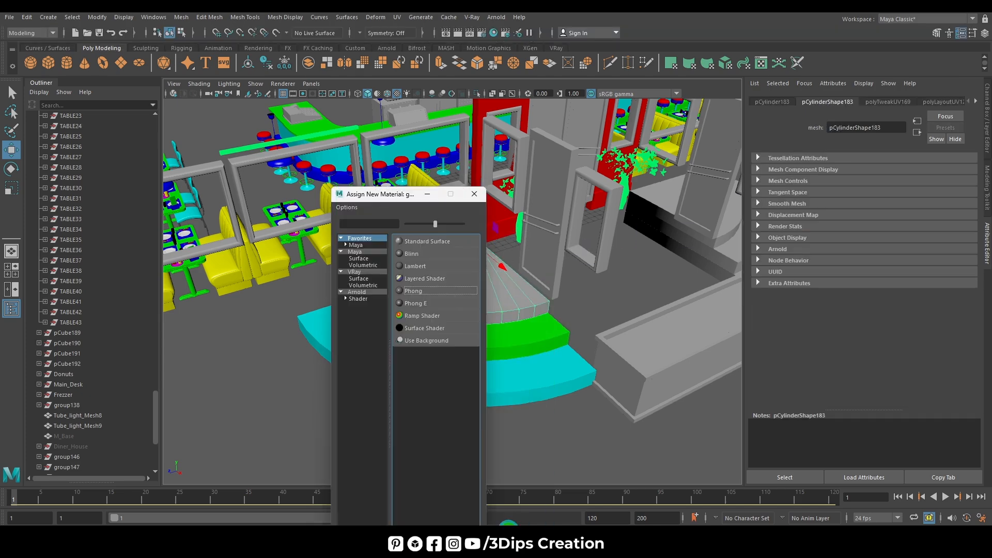
pyautogui.click(416, 291)
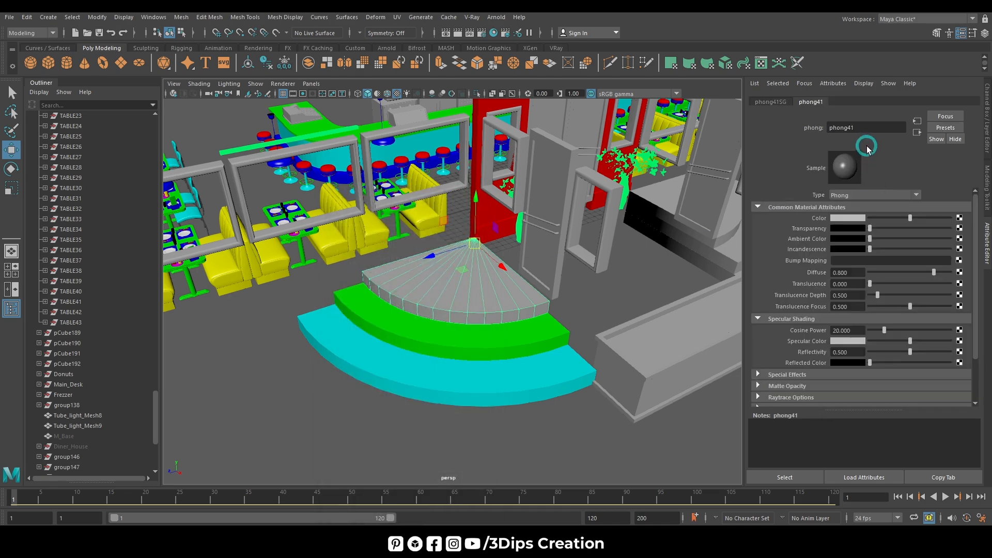
pyautogui.hotkey('ctrl', 'a')
pyautogui.hotkey('ctrl', 'v')
pyautogui.press('BackSpace')
pyautogui.write('1')
pyautogui.click(847, 217)
pyautogui.click(845, 190)
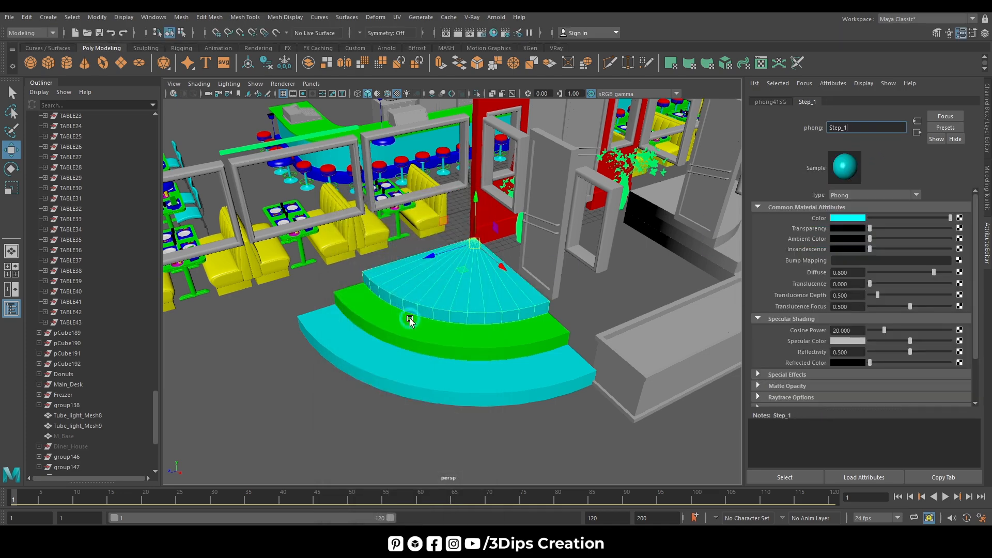
# Step: Group the three coloured curved steps under the name Steps and centre the group's pivot
pyautogui.click(423, 408)
pyautogui.keyDown('alt'); pyautogui.moveTo(522, 357); pyautogui.dragTo(347, 365, button='right'); pyautogui.keyUp('alt')
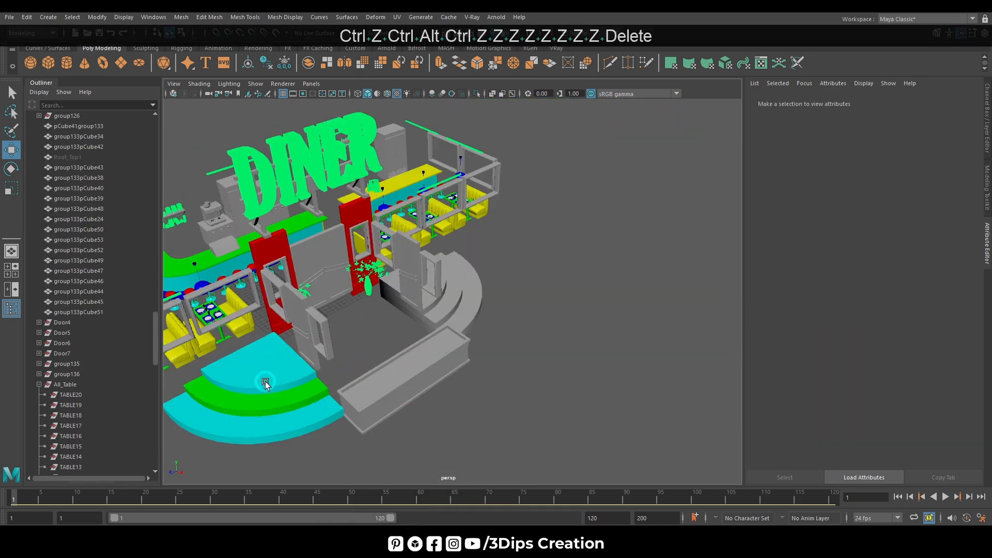
pyautogui.click(265, 382)
pyautogui.keyDown('shift'); pyautogui.click(266, 404); pyautogui.keyUp('shift')
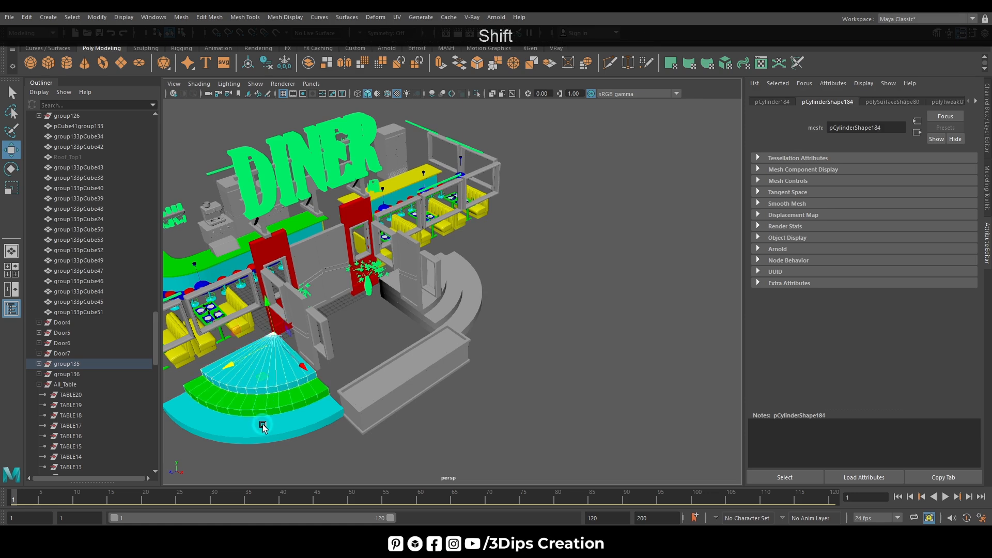
pyautogui.hotkey('ctrl', 'shift', 'g')
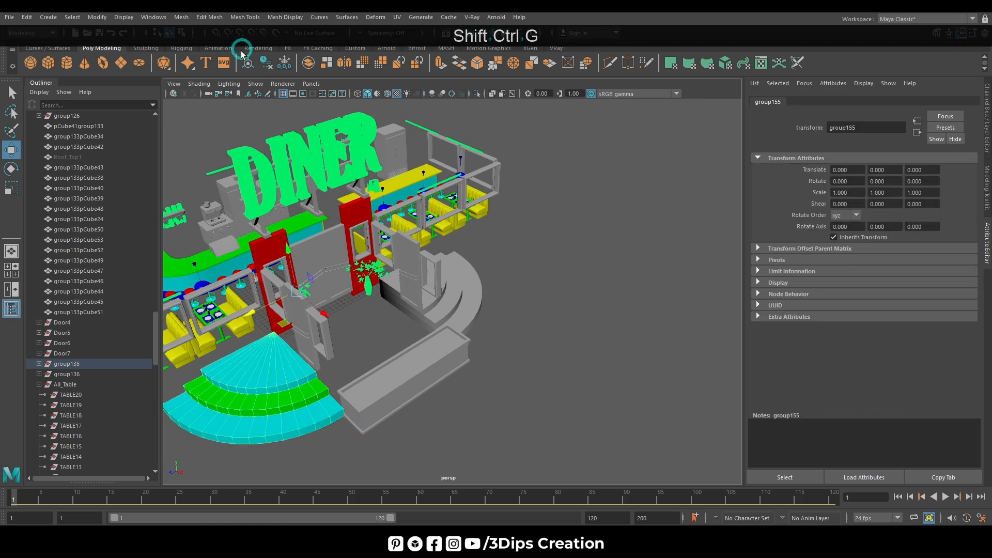
pyautogui.click(248, 64)
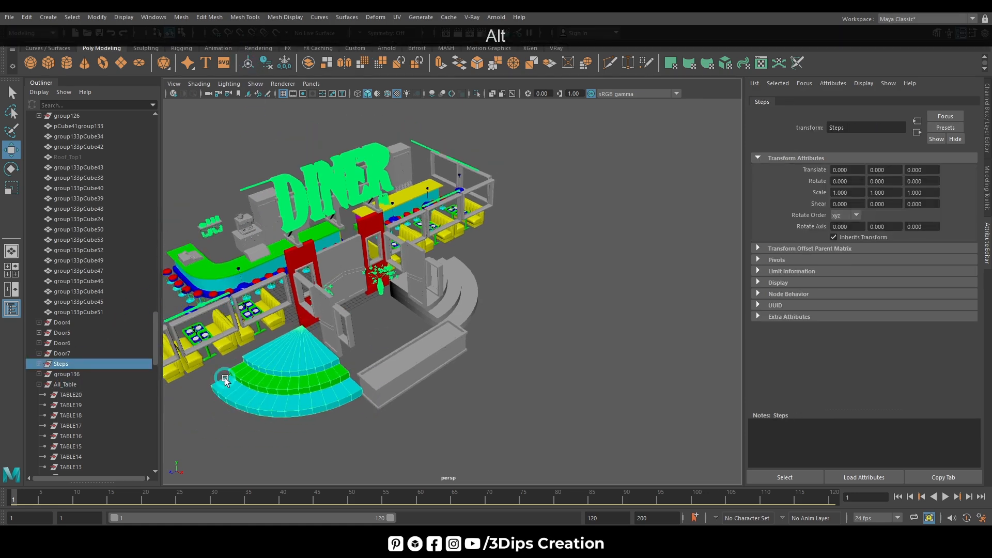
# Step: Duplicate the Steps group across to the opposite side of the entrance, about 42.6 units along negative Z
pyautogui.keyDown('alt'); pyautogui.moveTo(225, 377); pyautogui.dragTo(263, 142); pyautogui.keyUp('alt')
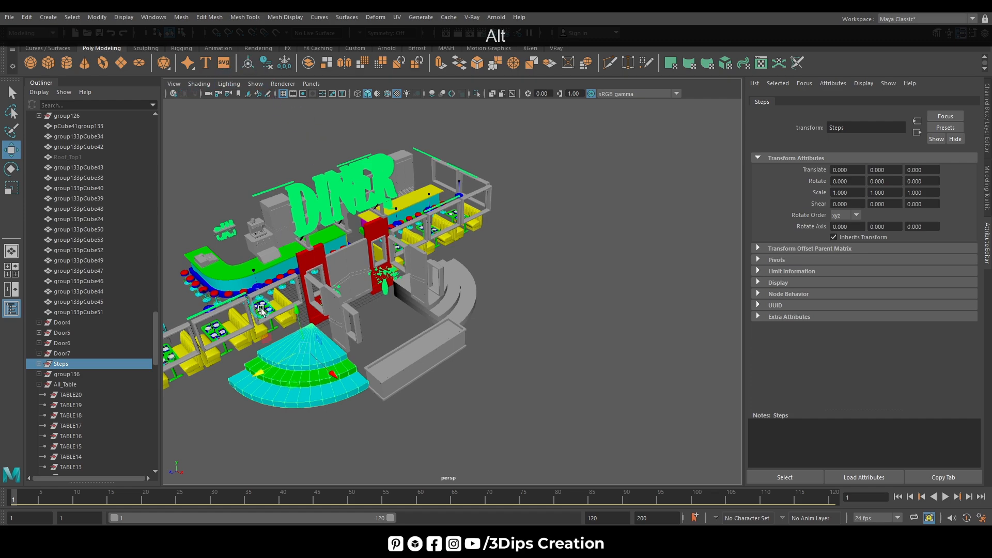
pyautogui.keyDown('shift'); pyautogui.moveTo(249, 370); pyautogui.dragTo(257, 374); pyautogui.keyUp('shift')
pyautogui.keyDown('shift'); pyautogui.moveTo(384, 318); pyautogui.dragTo(457, 279); pyautogui.keyUp('shift')
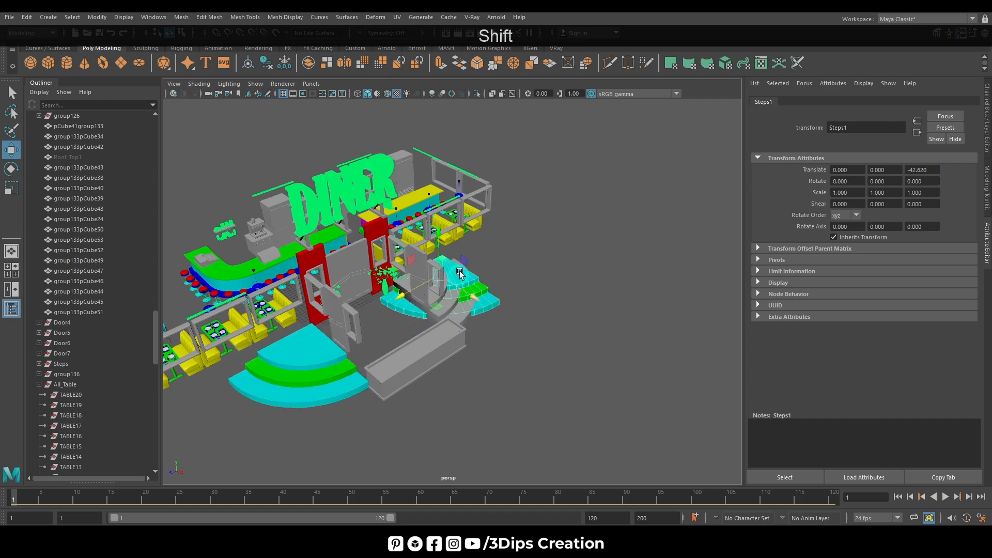
# Step: Rotate the duplicated steps in the top view and set their Y rotation to 90 degrees
pyautogui.press('space')
pyautogui.press('space')
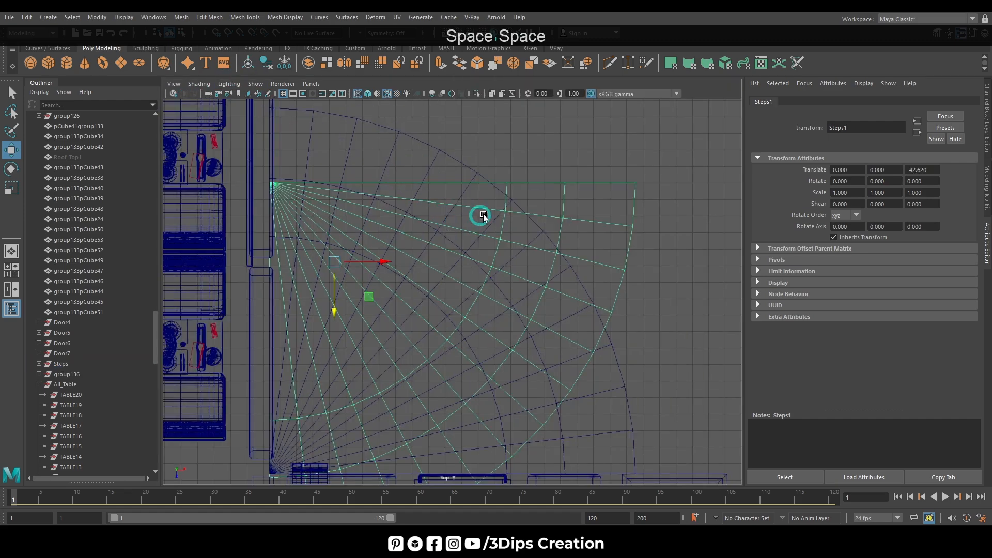
pyautogui.press('e')
pyautogui.moveTo(377, 244); pyautogui.dragTo(282, 237)
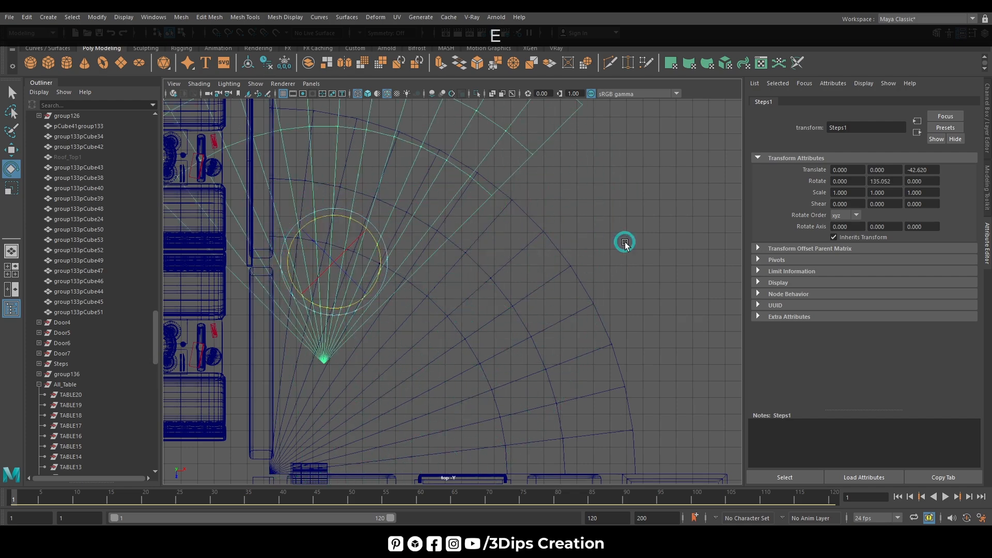
pyautogui.click(885, 180)
pyautogui.press('BackSpace')
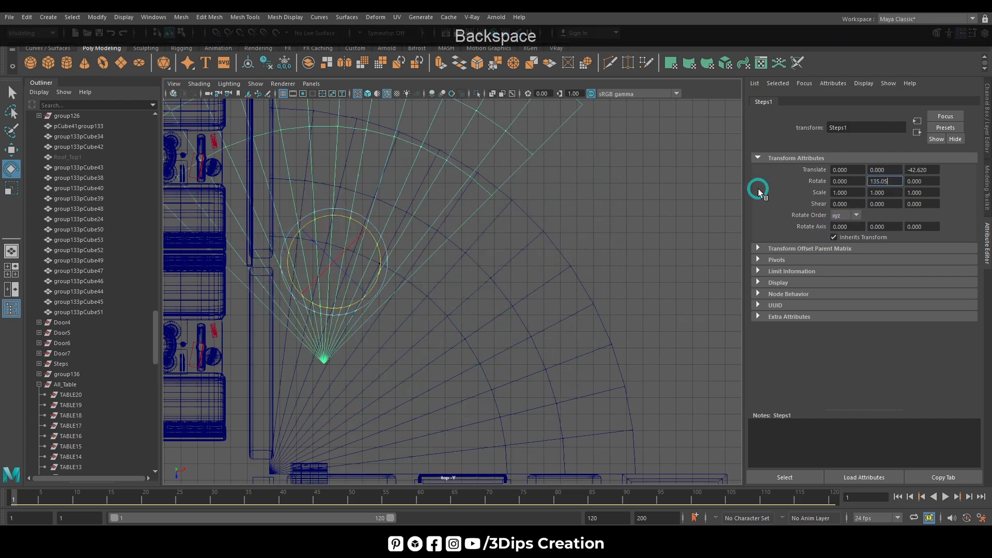
pyautogui.press('BackSpace')
pyautogui.press('BackSpace')
pyautogui.press('BackSpace')
pyautogui.press('BackSpace')
pyautogui.press('BackSpace')
pyautogui.press('BackSpace')
pyautogui.write('90')
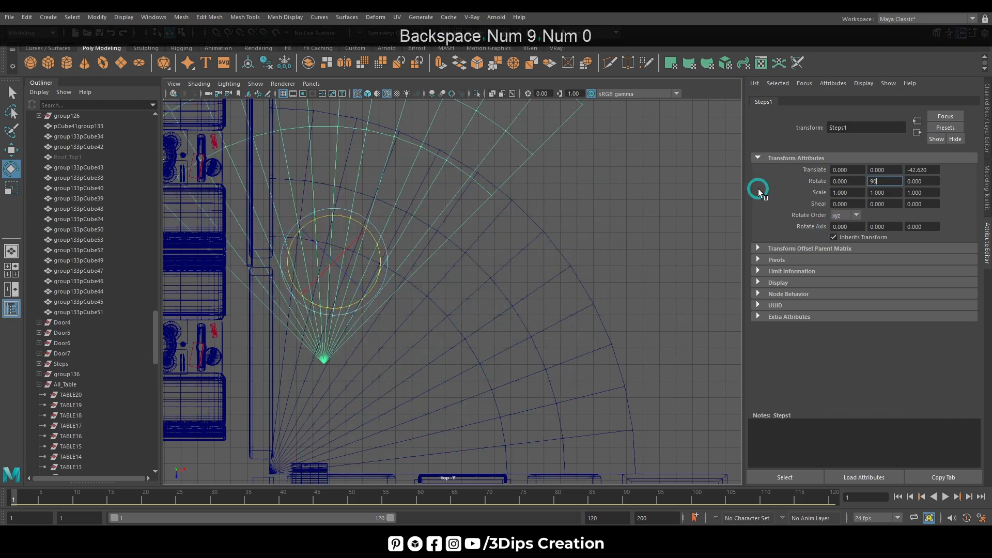
pyautogui.press('Return')
# Step: Align the duplicated steps with the original grey ones in the top view, at about X 0.873 and Z -33.674
pyautogui.press('w')
pyautogui.moveTo(333, 295); pyautogui.dragTo(339, 448)
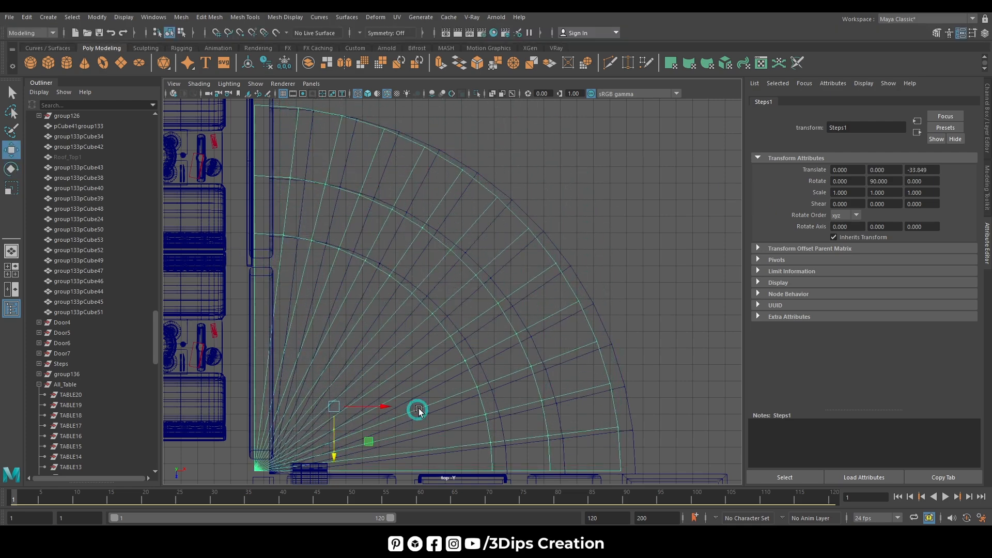
pyautogui.scroll(-2, 447, 404)
pyautogui.moveTo(392, 394); pyautogui.dragTo(405, 395)
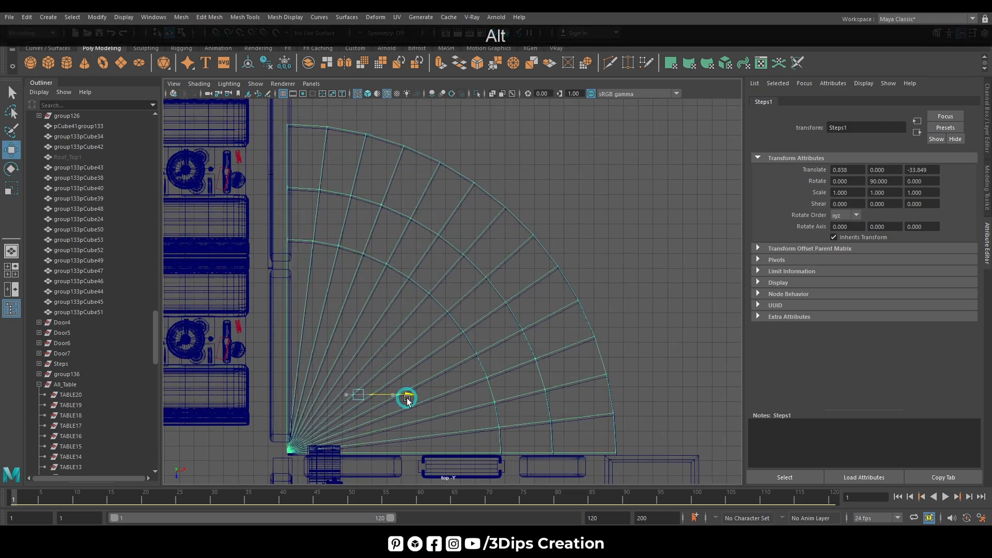
pyautogui.moveTo(365, 432); pyautogui.dragTo(363, 443)
pyautogui.moveTo(395, 396); pyautogui.dragTo(396, 397)
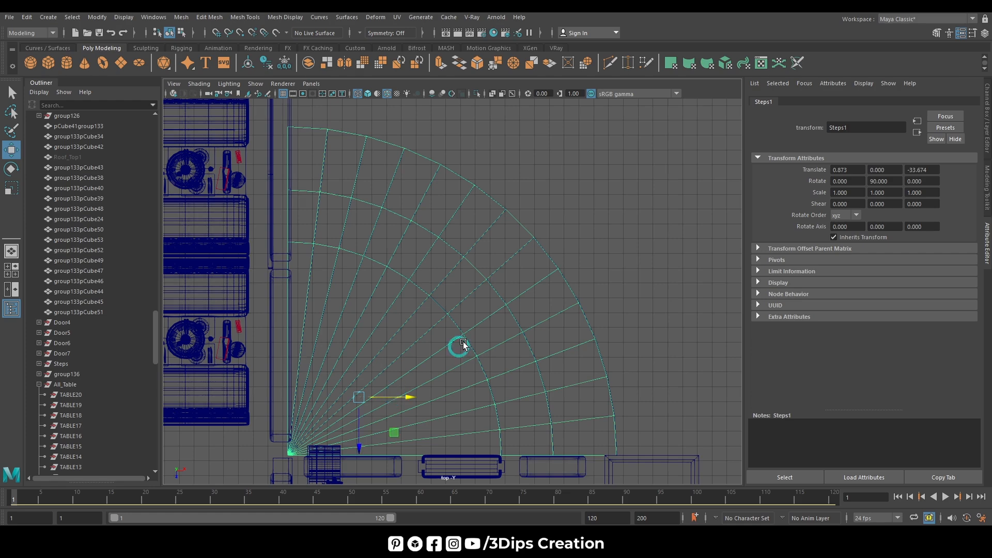
# Step: Return to the perspective view and hide the duplicated steps to expose the grey ones beneath
pyautogui.press('space')
pyautogui.press('space')
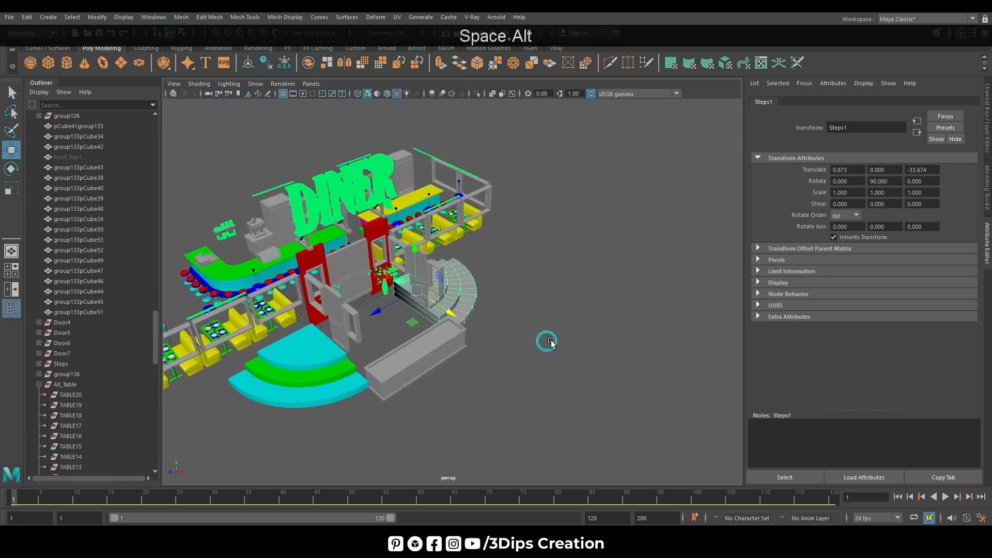
pyautogui.keyDown('alt'); pyautogui.moveTo(547, 341); pyautogui.dragTo(767, 331, button='right'); pyautogui.keyUp('alt')
pyautogui.keyDown('alt'); pyautogui.moveTo(568, 341); pyautogui.dragTo(516, 342); pyautogui.keyUp('alt')
pyautogui.moveTo(155, 331); pyautogui.dragTo(159, 429)
pyautogui.hotkey('ctrl', 'h')
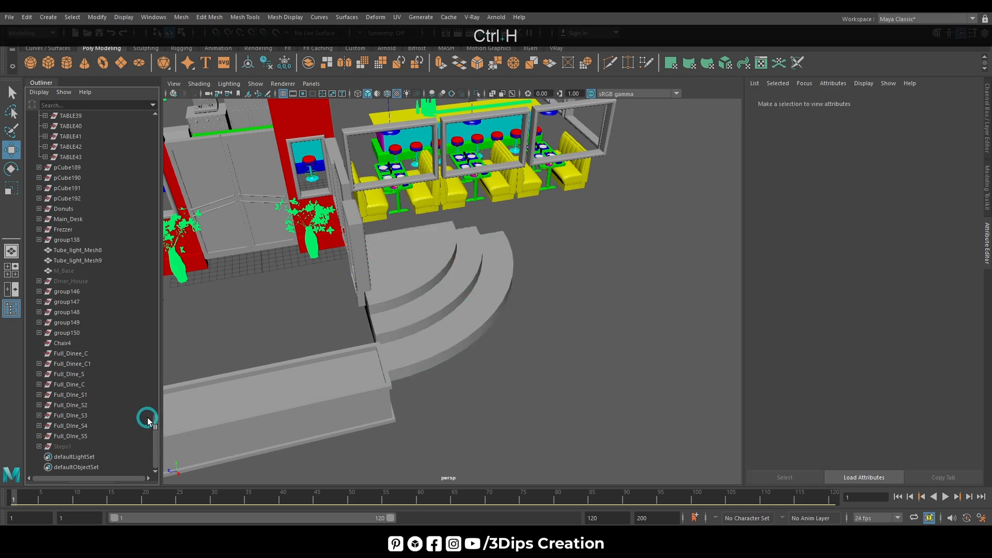
# Step: Delete the three old grey curved steps on that side of the entrance
pyautogui.click(427, 260)
pyautogui.keyDown('shift'); pyautogui.click(444, 297); pyautogui.keyUp('shift')
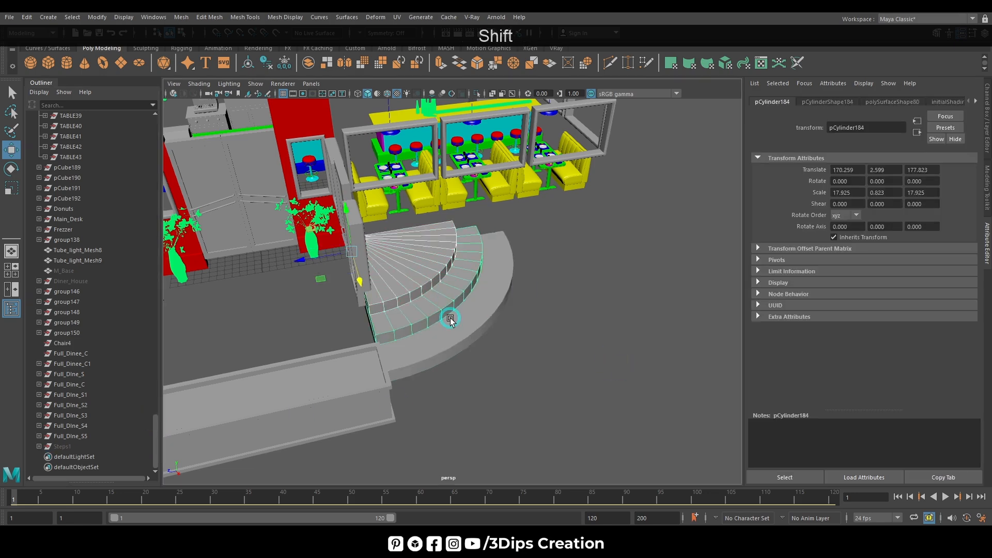
pyautogui.keyDown('shift'); pyautogui.click(450, 317); pyautogui.keyUp('shift')
pyautogui.press('Delete')
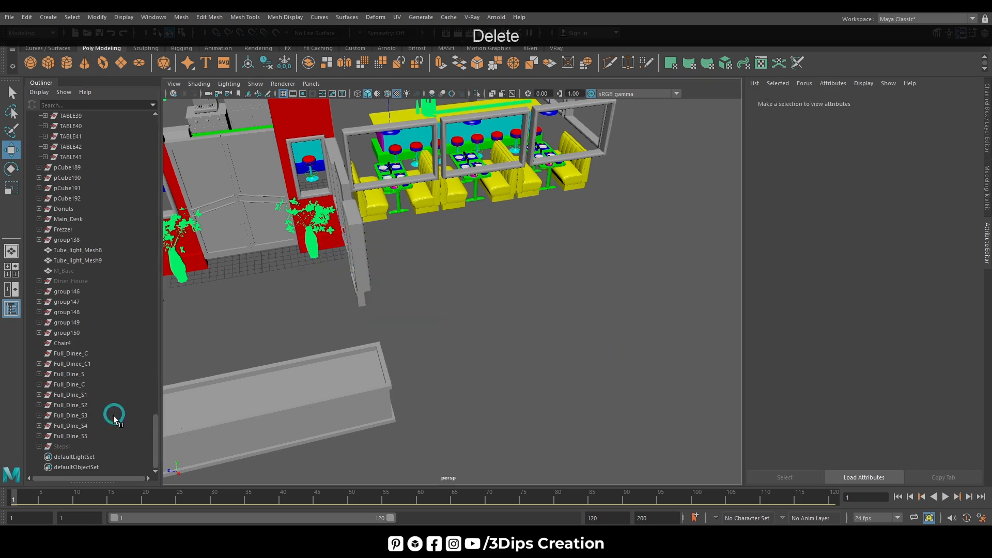
# Step: Unhide the Steps1 group and clear the selection
pyautogui.click(63, 447)
pyautogui.hotkey('shift', 'h')
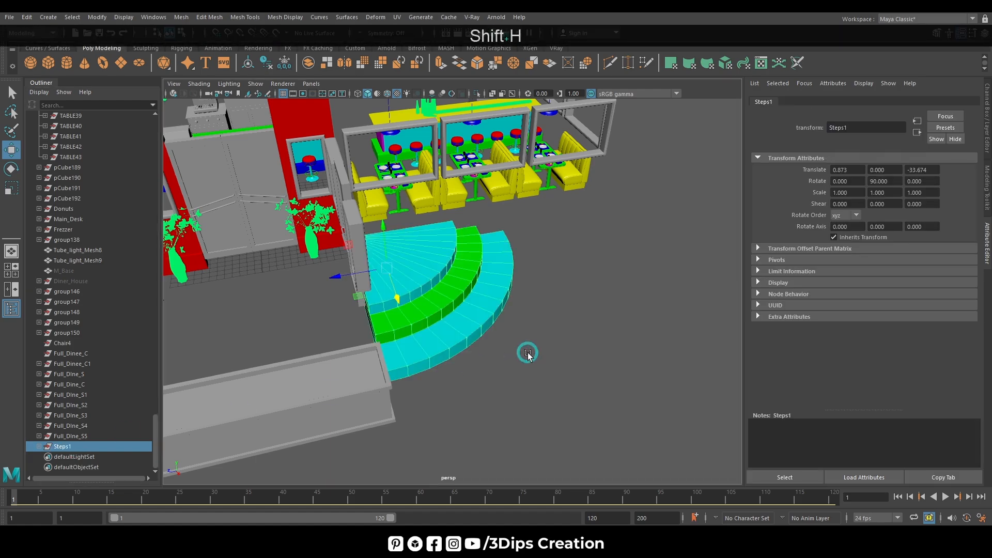
pyautogui.click(529, 356)
# Step: Select the grey freezer cabinet at the end of the counter, frame it and examine its front
pyautogui.keyDown('alt'); pyautogui.moveTo(529, 356); pyautogui.dragTo(488, 412); pyautogui.keyUp('alt')
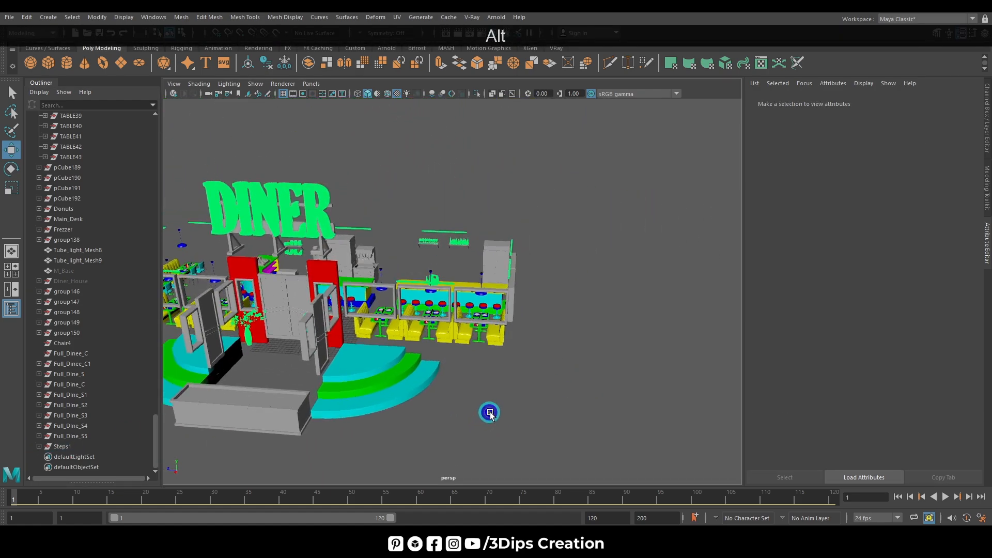
pyautogui.keyDown('alt'); pyautogui.moveTo(487, 412); pyautogui.dragTo(639, 395, button='right'); pyautogui.keyUp('alt')
pyautogui.keyDown('alt'); pyautogui.moveTo(639, 395); pyautogui.dragTo(461, 465); pyautogui.keyUp('alt')
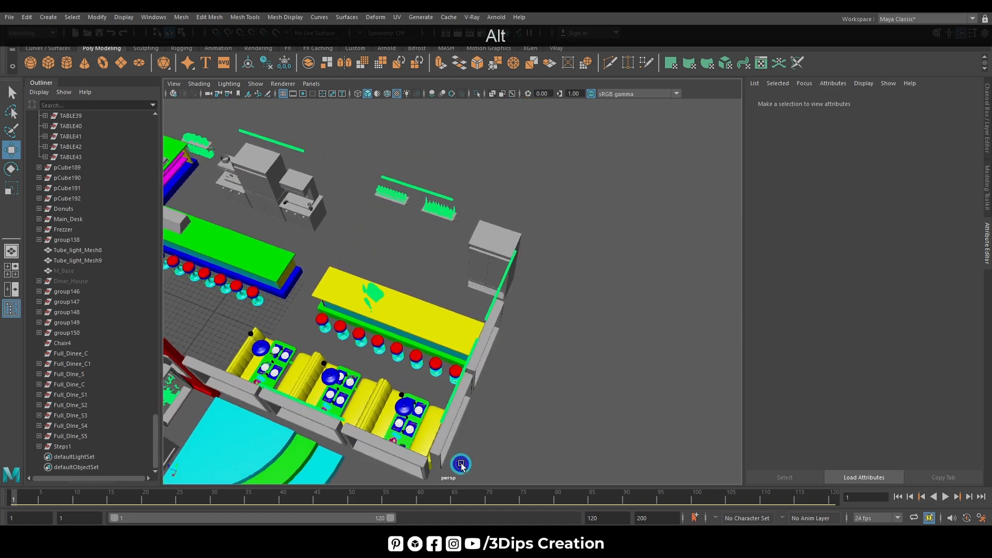
pyautogui.click(490, 238)
pyautogui.press('f')
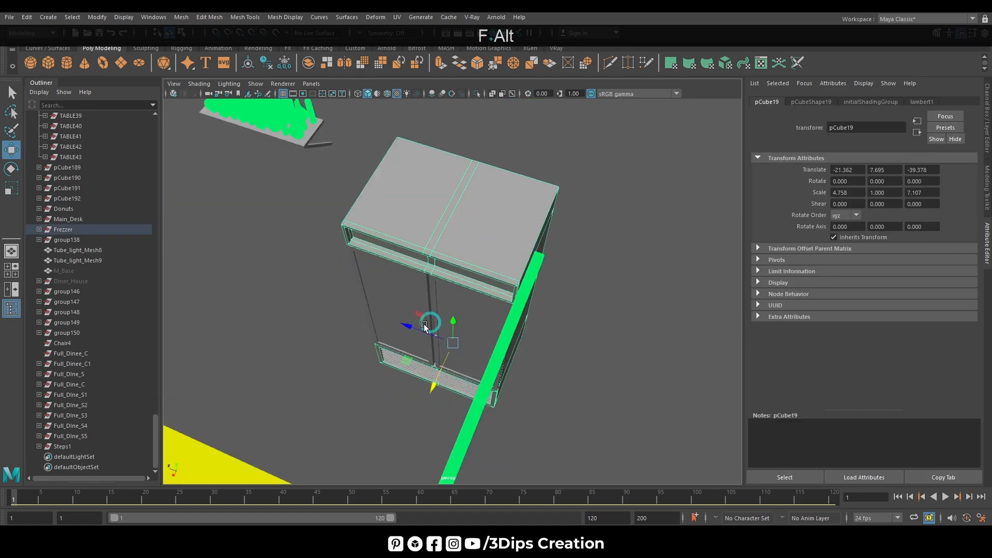
pyautogui.keyDown('alt'); pyautogui.moveTo(430, 323); pyautogui.dragTo(481, 323); pyautogui.keyUp('alt')
pyautogui.scroll(-3, 481, 323)
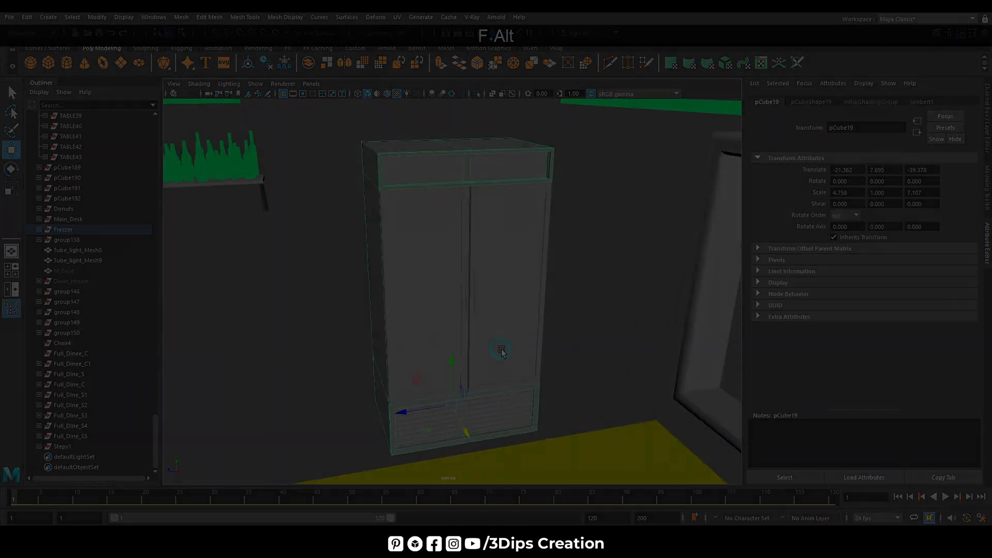